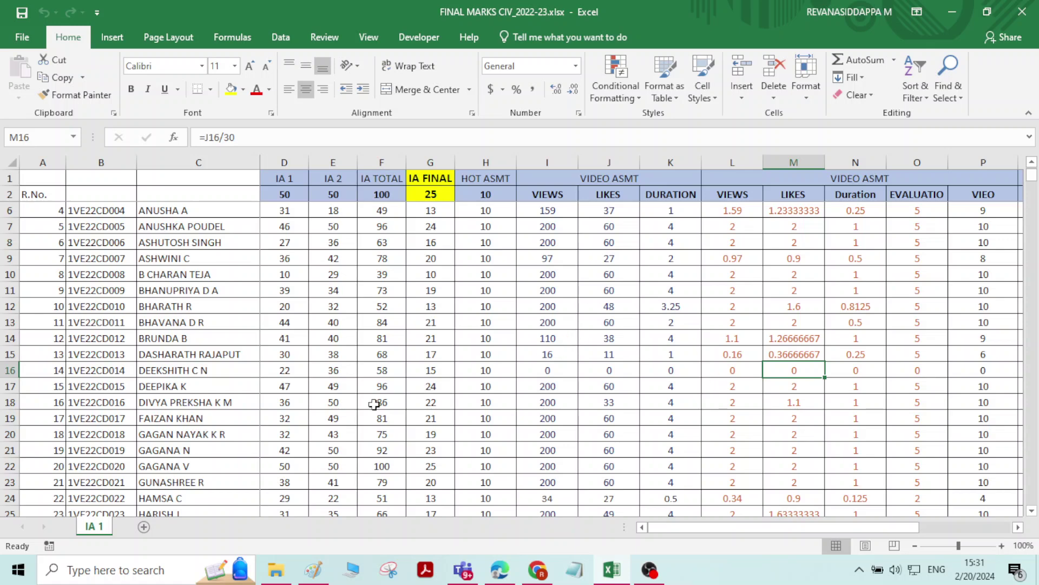
Step: Open the FINAL MARKS CIV_2022-23.xlsx workbook from the WORKING WITH MULTIPLE SHEETS folder
{"action": "left_click", "coordinate": [951, 12]}
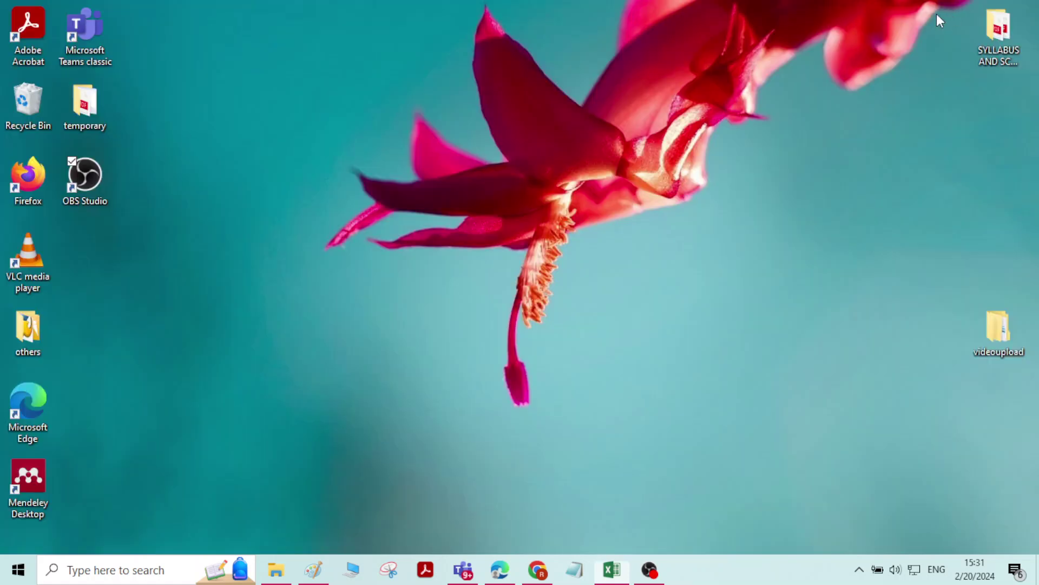
{"action": "left_click", "coordinate": [277, 570]}
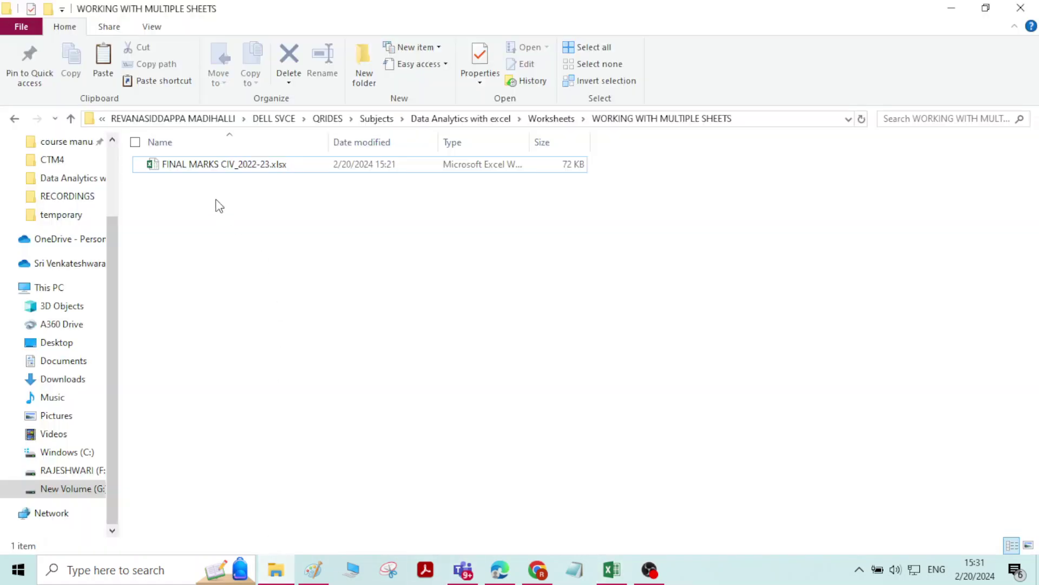
{"action": "double_click", "coordinate": [205, 172]}
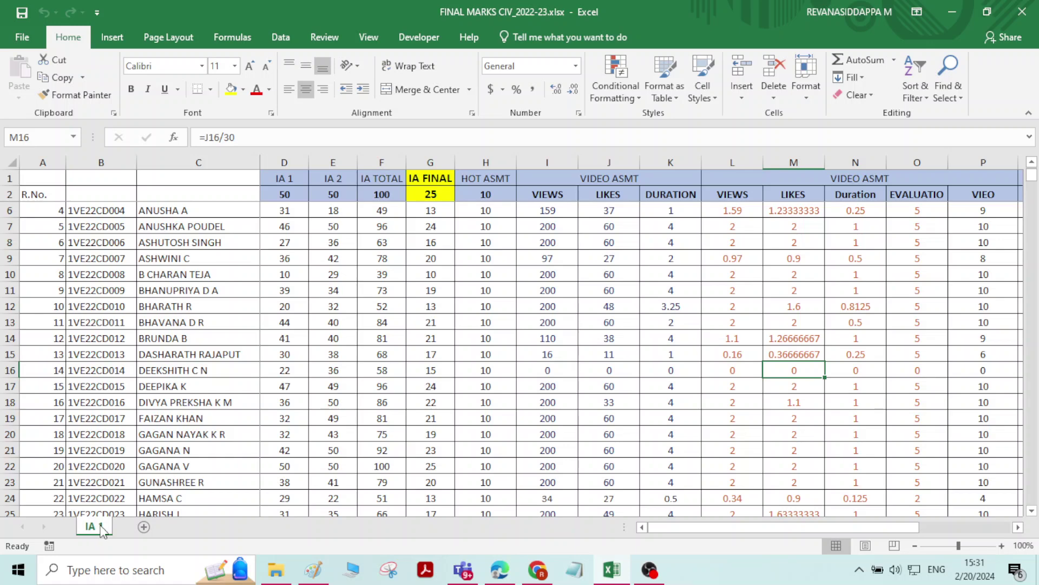
Step: Add five blank worksheets after the IA 1 sheet
{"action": "left_click", "coordinate": [145, 528]}
{"action": "left_click", "coordinate": [198, 524]}
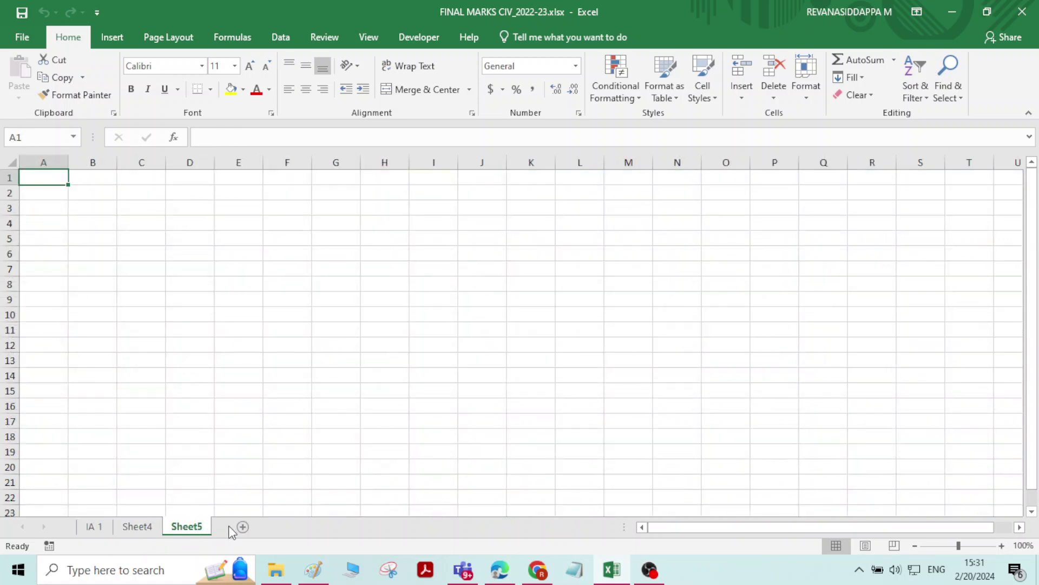
{"action": "left_click", "coordinate": [244, 528]}
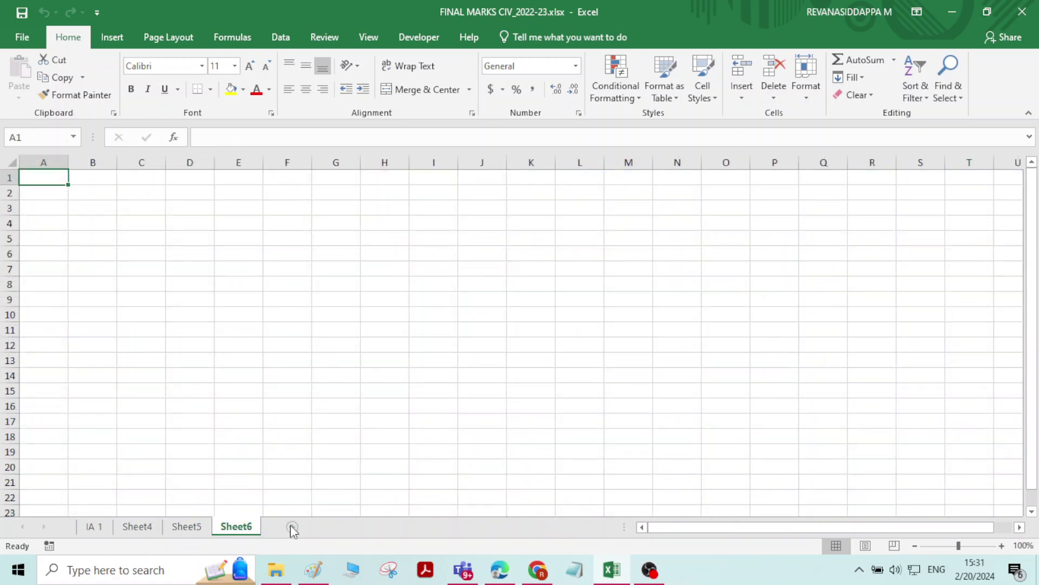
{"action": "left_click", "coordinate": [292, 526]}
{"action": "left_click", "coordinate": [343, 525]}
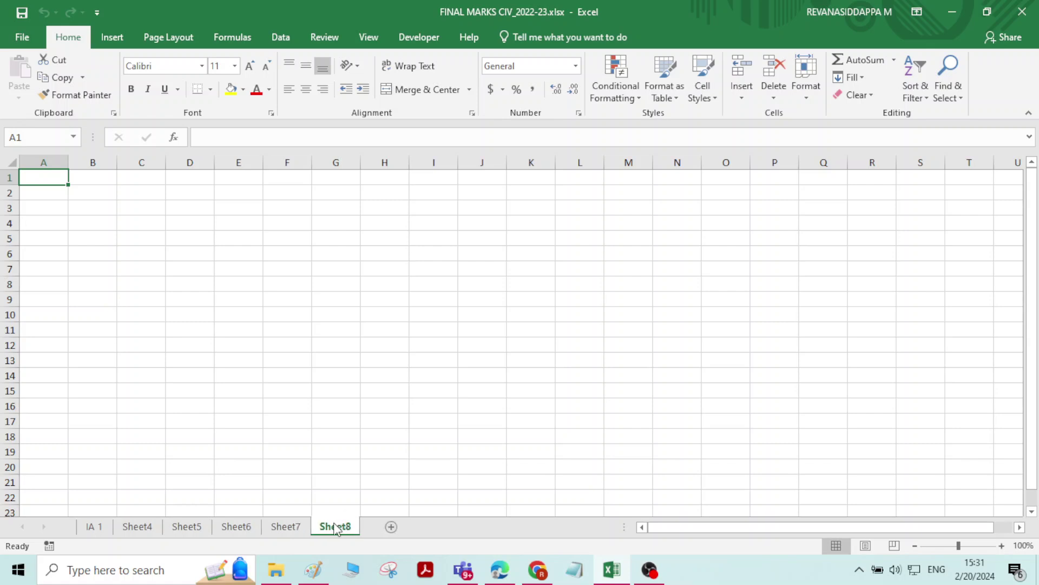
Step: Delete the five blank worksheets one by one, keeping only the IA 1 sheet
{"action": "right_click", "coordinate": [341, 526]}
{"action": "left_click", "coordinate": [385, 364]}
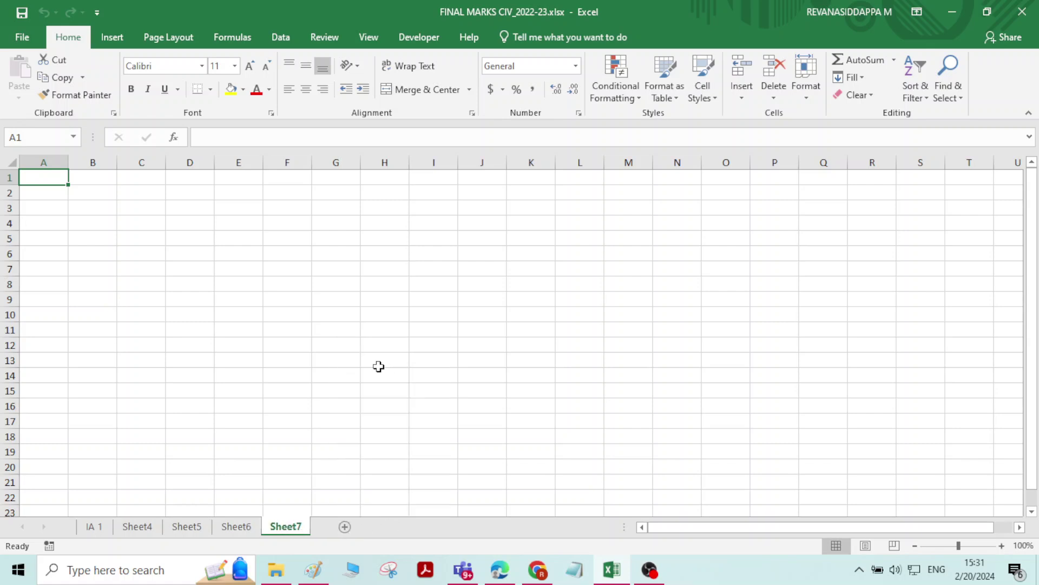
{"action": "right_click", "coordinate": [281, 528]}
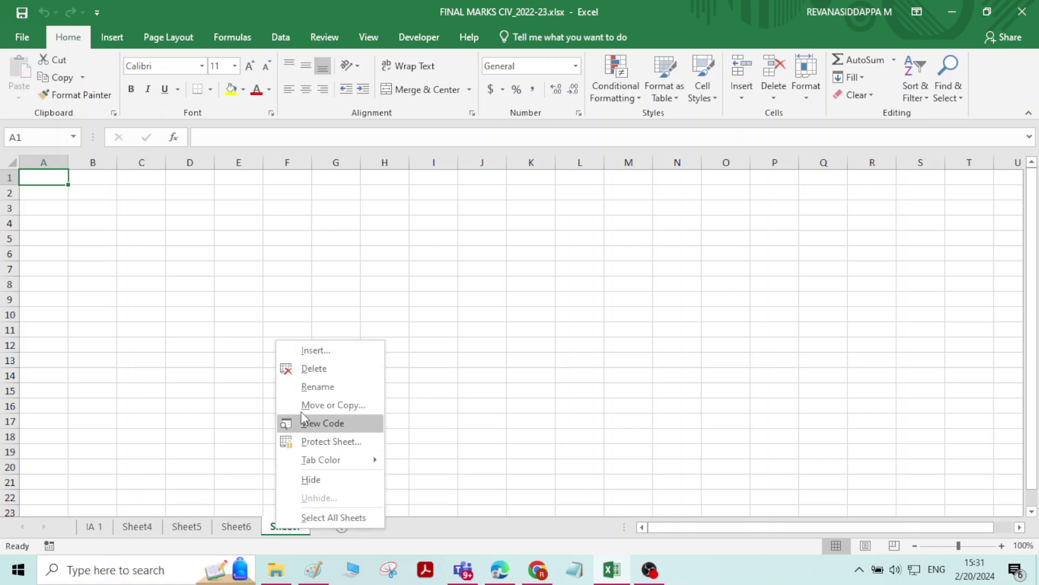
{"action": "left_click", "coordinate": [313, 370]}
{"action": "right_click", "coordinate": [239, 526]}
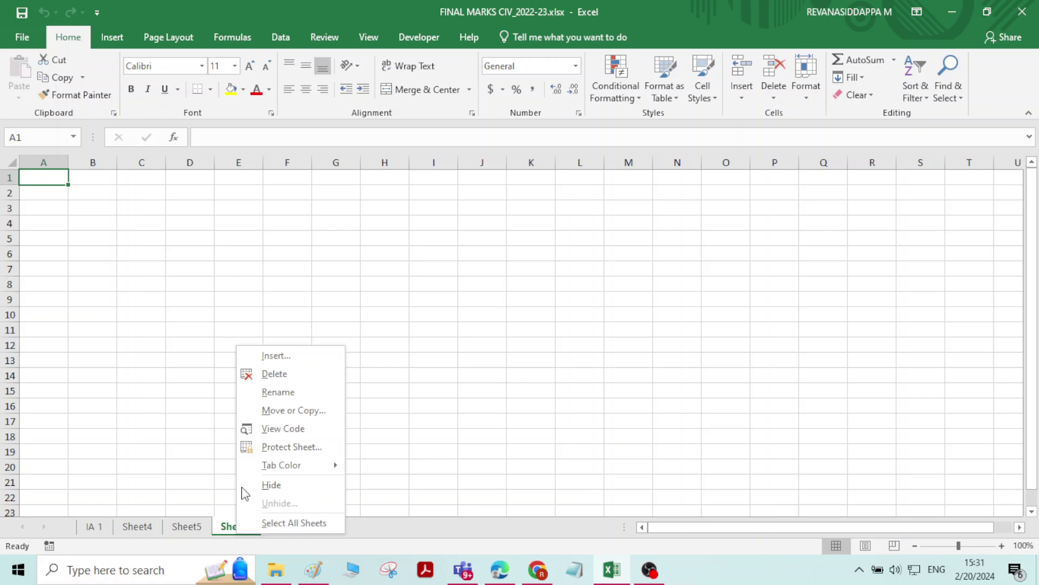
{"action": "left_click", "coordinate": [275, 374]}
{"action": "right_click", "coordinate": [176, 528]}
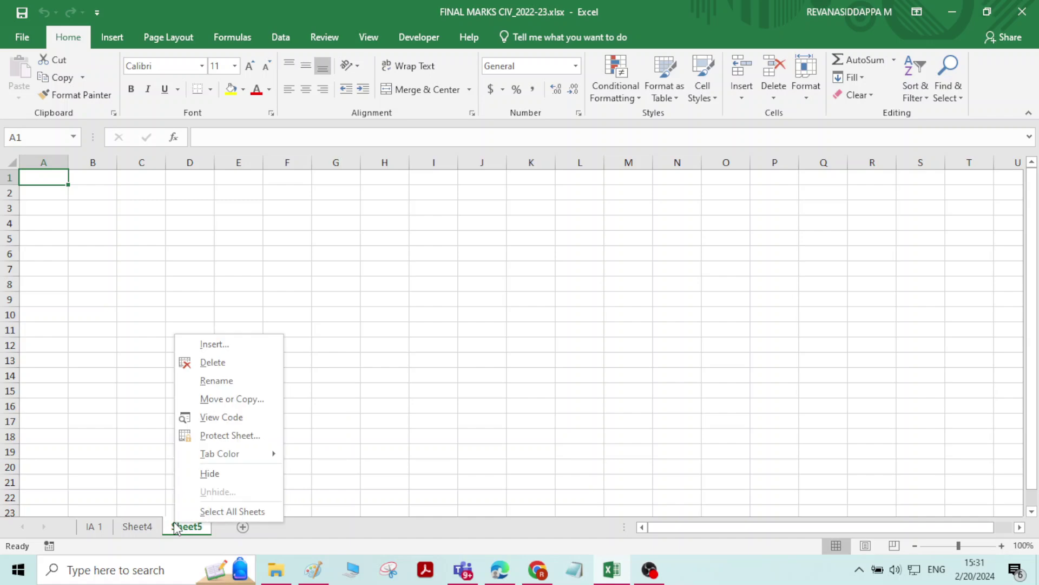
{"action": "left_click", "coordinate": [219, 363]}
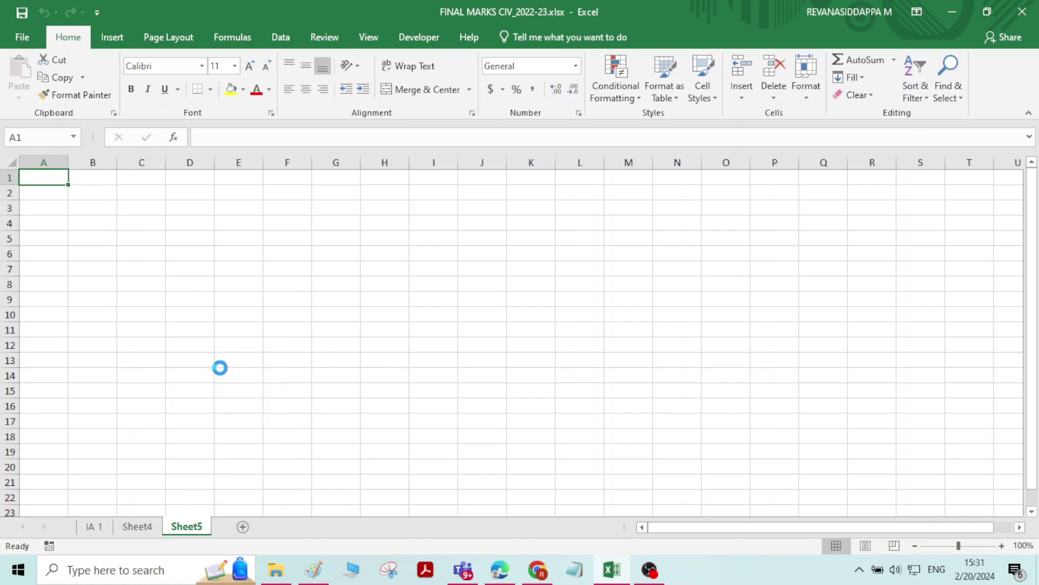
{"action": "right_click", "coordinate": [139, 528]}
{"action": "left_click", "coordinate": [186, 363]}
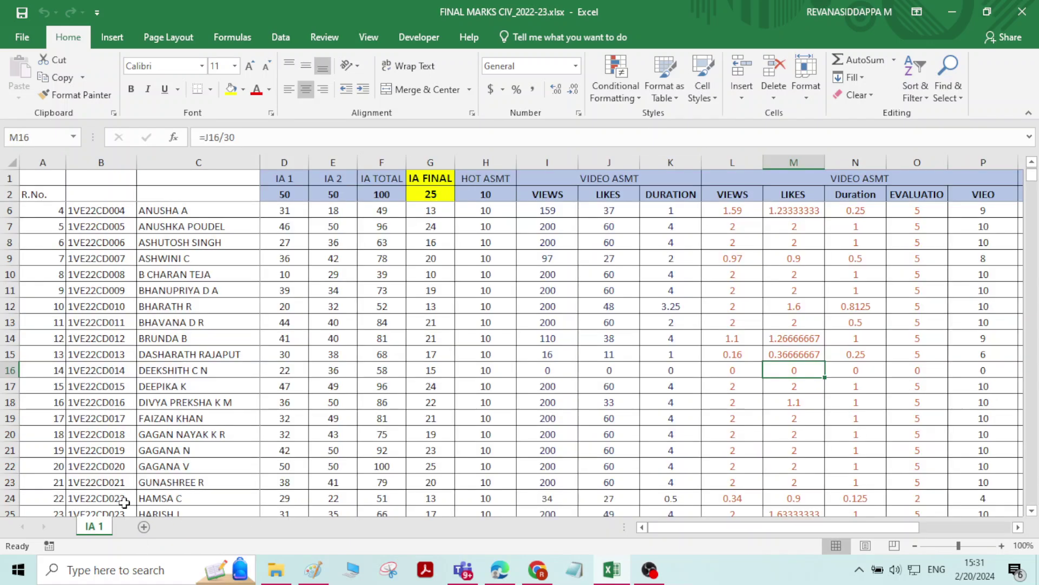
Step: Create a copy of the IA 1 sheet at the end of the same workbook and compare it with the original
{"action": "right_click", "coordinate": [95, 531]}
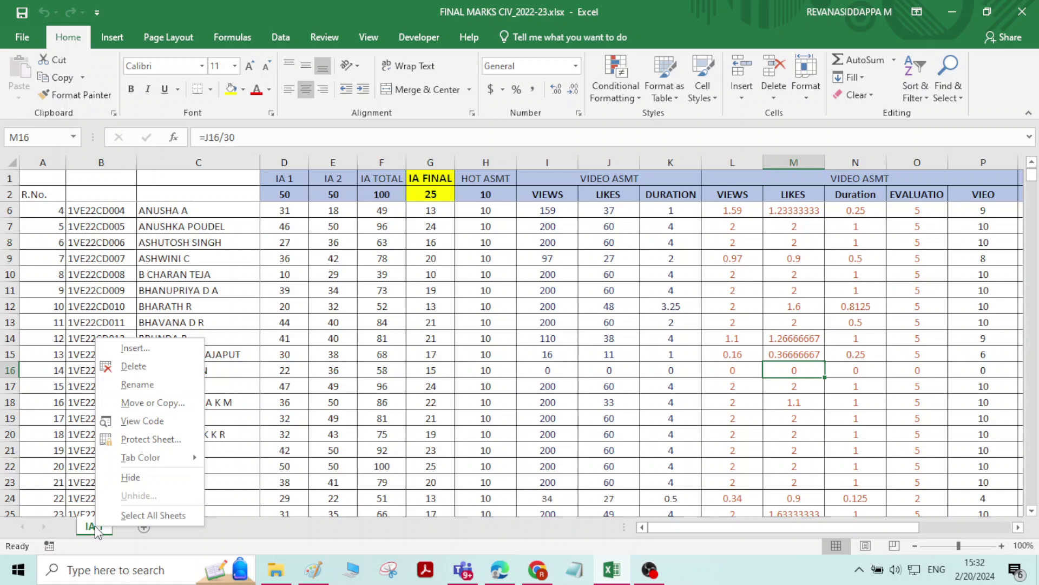
{"action": "left_click", "coordinate": [138, 403]}
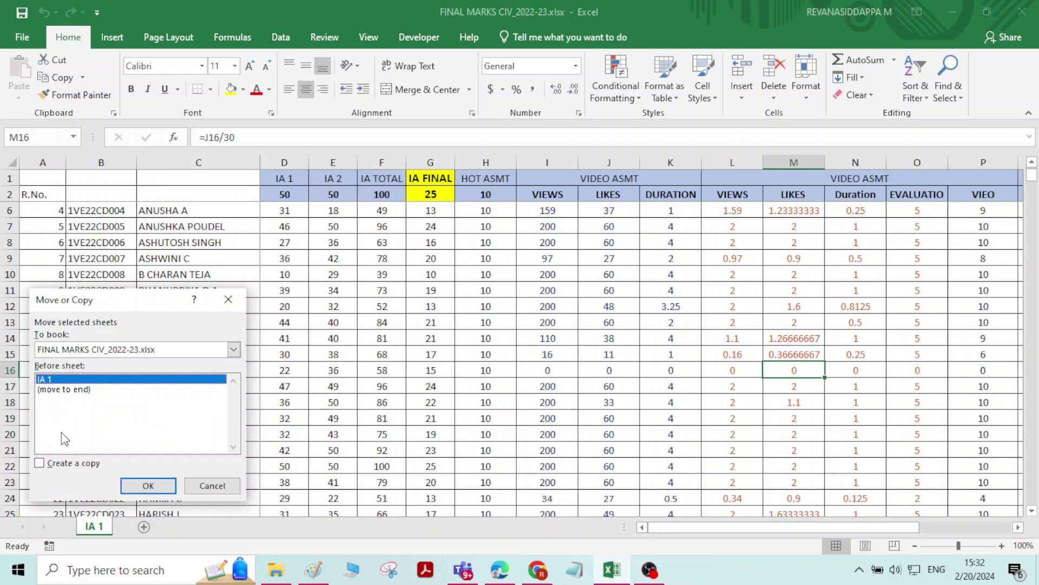
{"action": "left_click", "coordinate": [70, 390]}
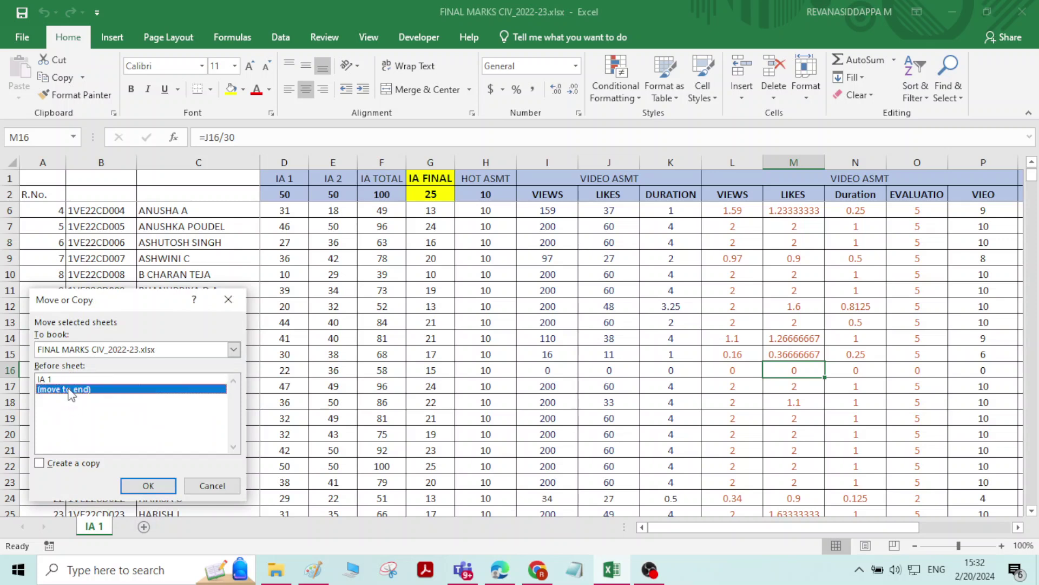
{"action": "left_click", "coordinate": [39, 464]}
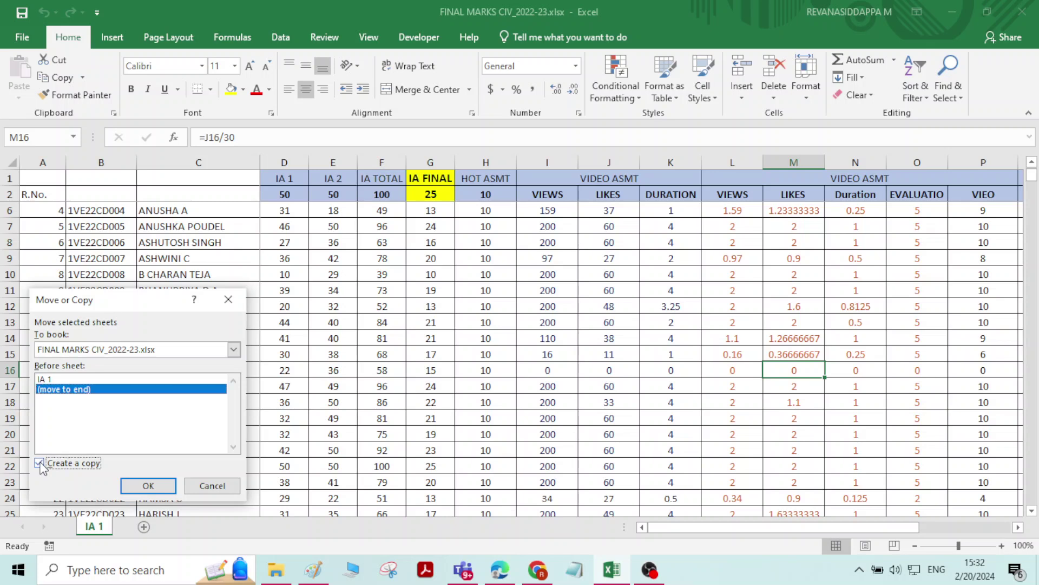
{"action": "left_click", "coordinate": [147, 486]}
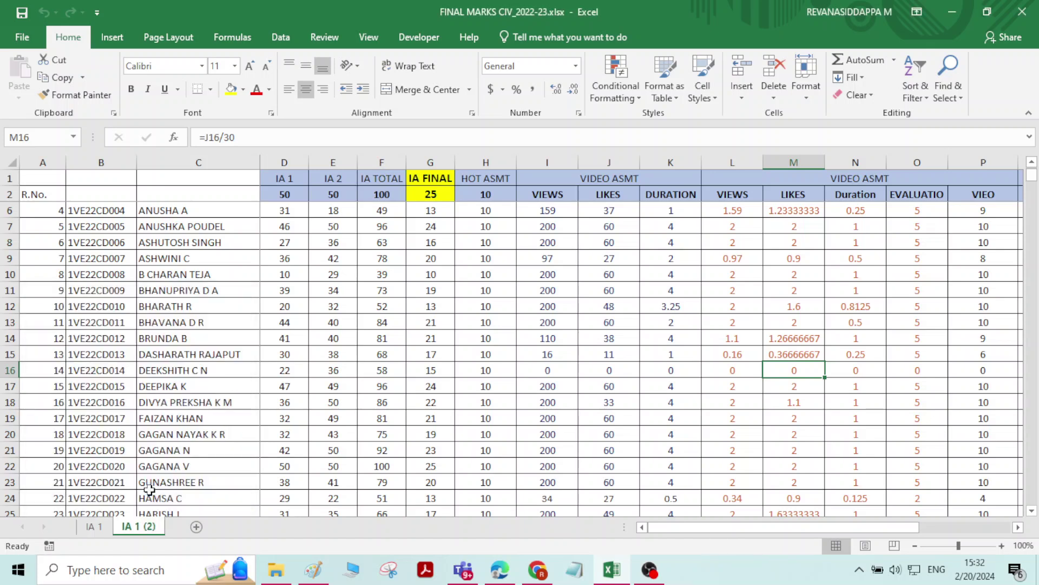
{"action": "left_click", "coordinate": [96, 528]}
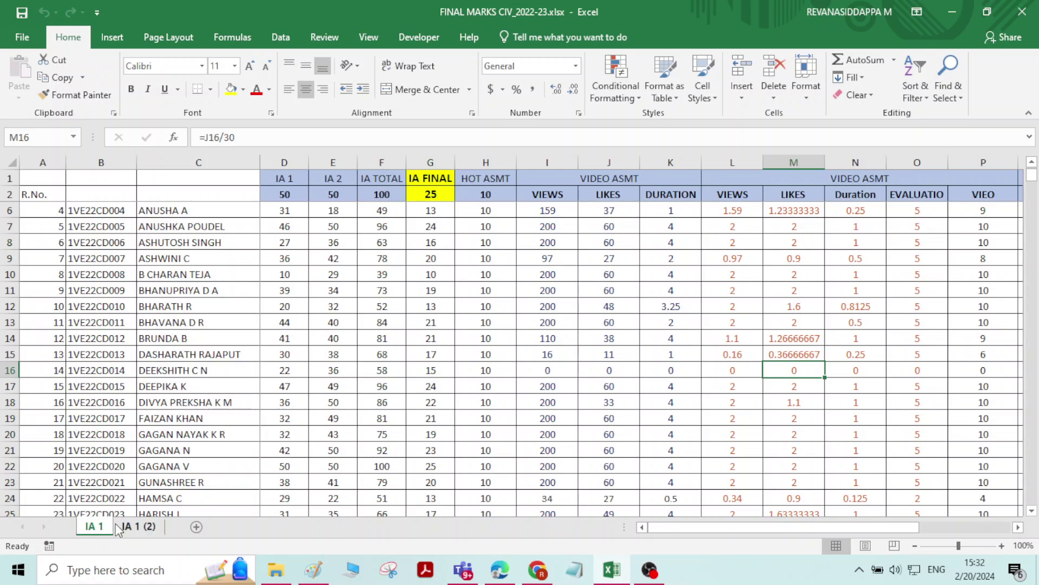
{"action": "left_click", "coordinate": [132, 528]}
{"action": "left_click", "coordinate": [91, 529]}
{"action": "left_click", "coordinate": [125, 527]}
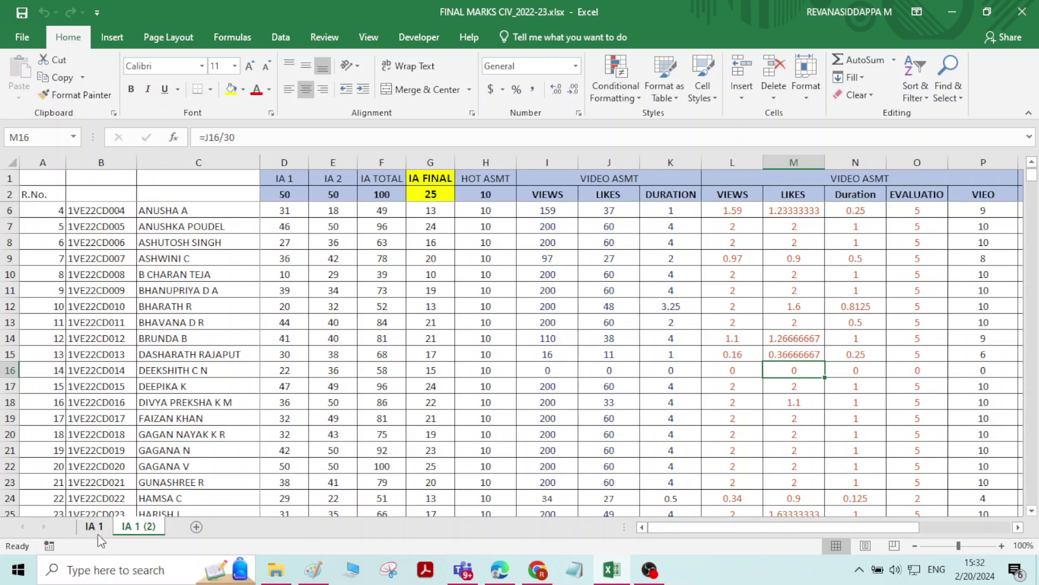
Step: Rename the copied sheet as IA 2 and return to the IA 1 sheet
{"action": "right_click", "coordinate": [142, 530]}
{"action": "left_click", "coordinate": [191, 384]}
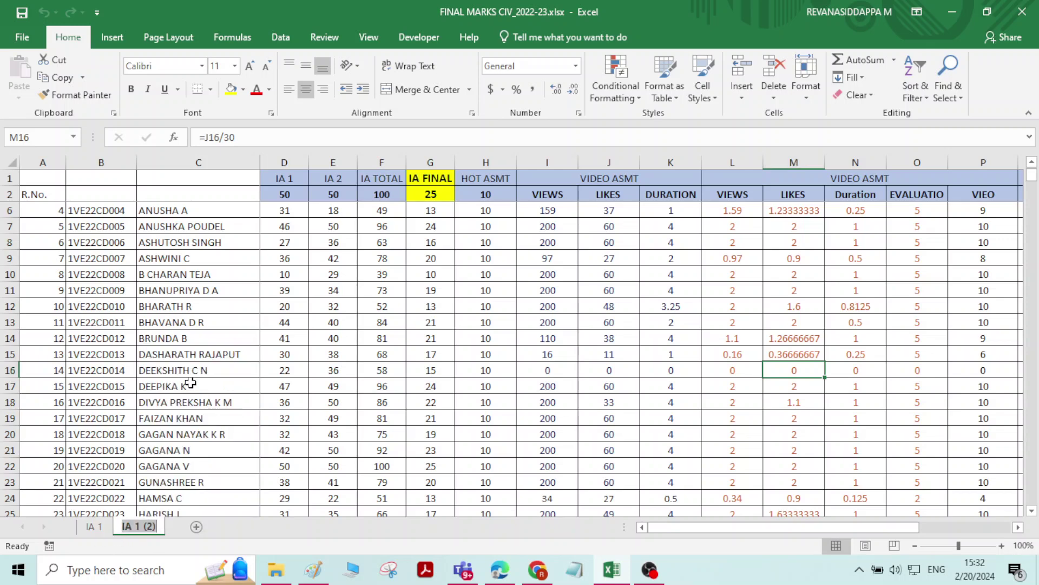
{"action": "left_click", "coordinate": [157, 527]}
{"action": "key", "text": "BackSpace"}
{"action": "key", "text": "BackSpace"}
{"action": "key", "text": "BackSpace"}
{"action": "key", "text": "BackSpace"}
{"action": "key", "text": "BackSpace"}
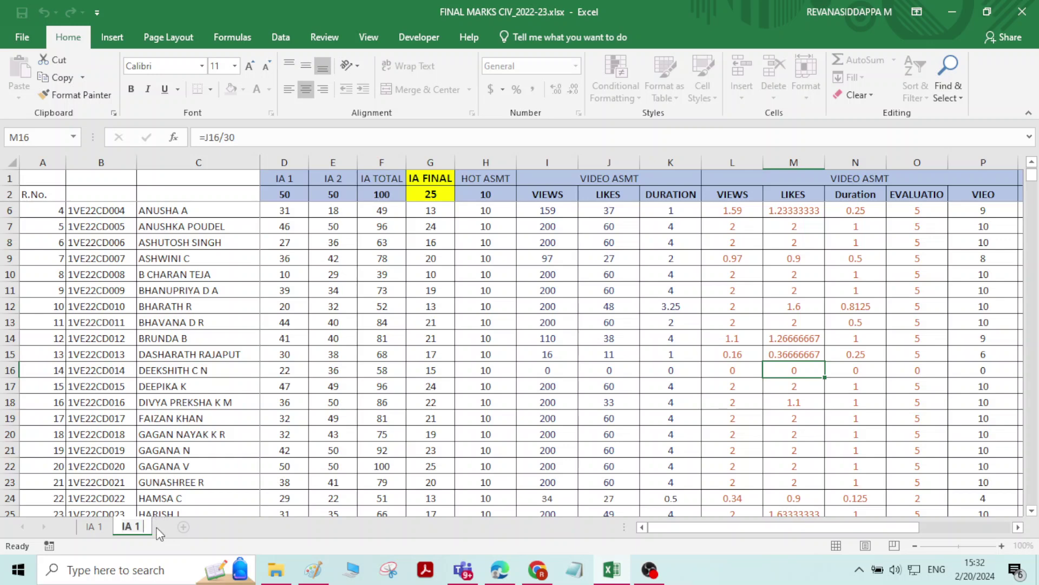
{"action": "type", "text": "2"}
{"action": "left_click", "coordinate": [200, 469]}
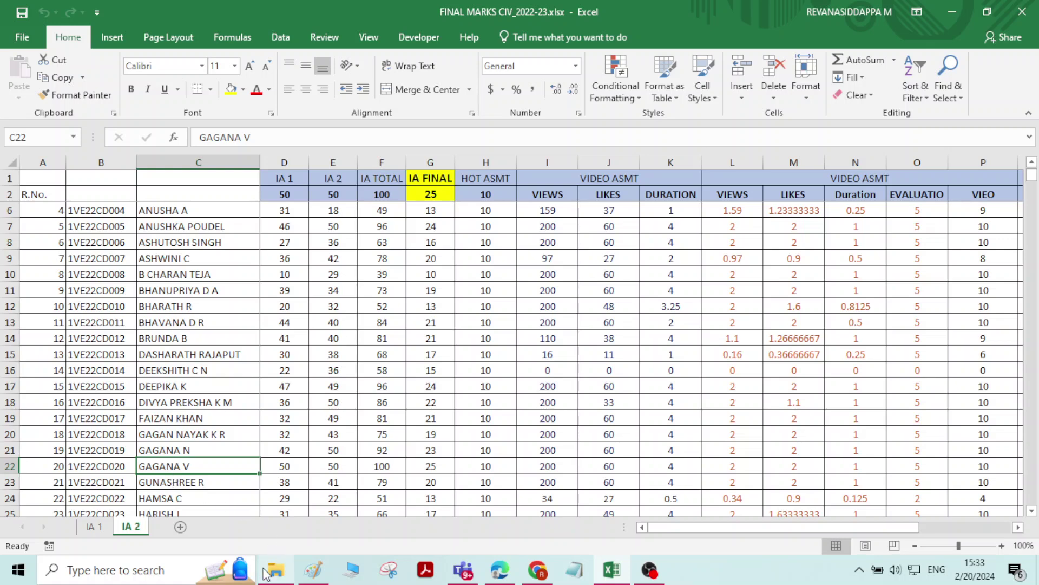
{"action": "left_click", "coordinate": [93, 528]}
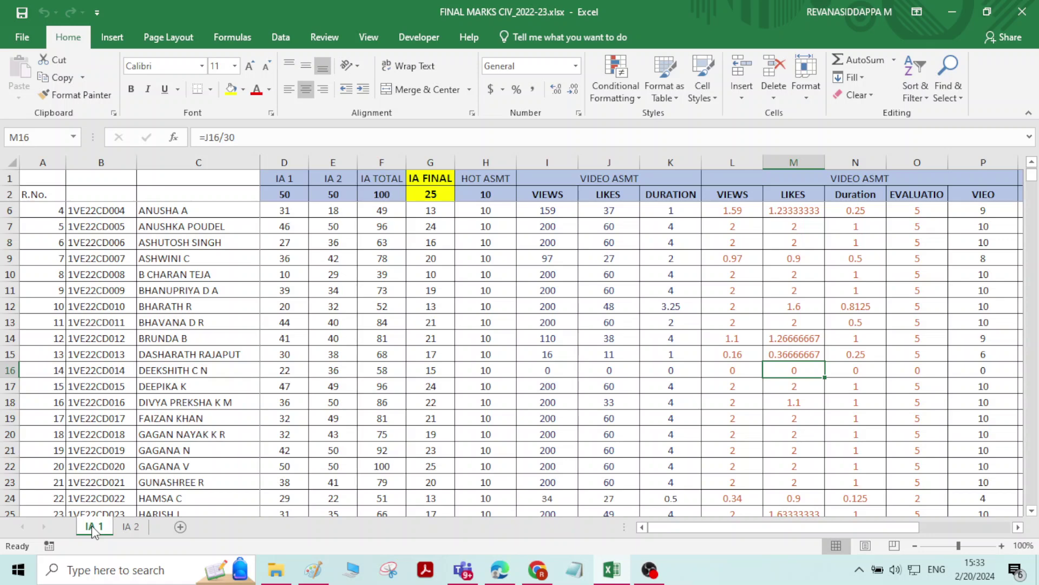
Step: In File Explorer, duplicate FINAL MARKS CIV_2022-23.xlsx in the same folder and name the copy 2.xlsx
{"action": "left_click", "coordinate": [277, 570]}
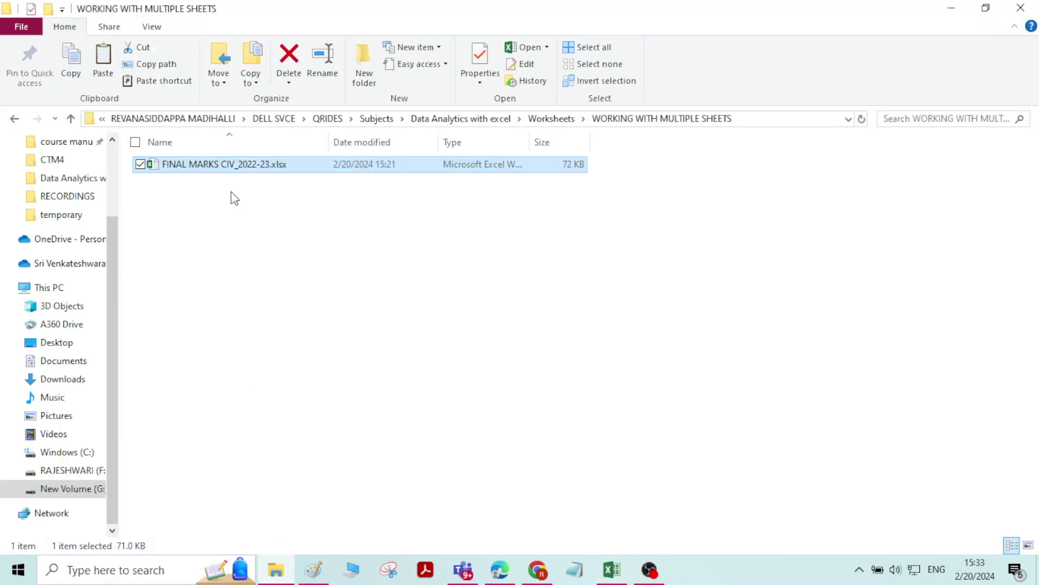
{"action": "right_click", "coordinate": [199, 164]}
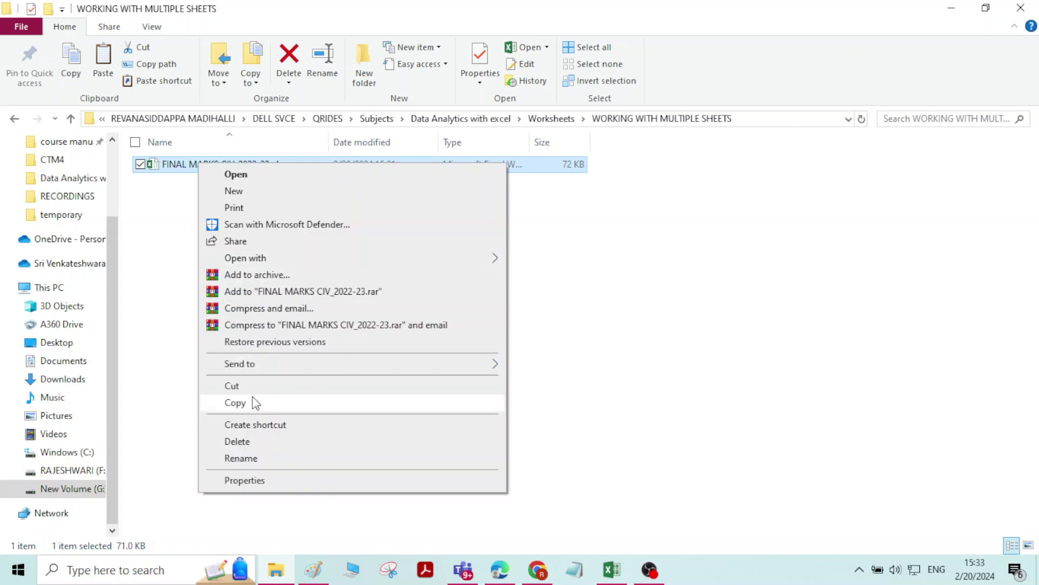
{"action": "left_click", "coordinate": [250, 401]}
{"action": "right_click", "coordinate": [225, 295]}
{"action": "left_click", "coordinate": [271, 402]}
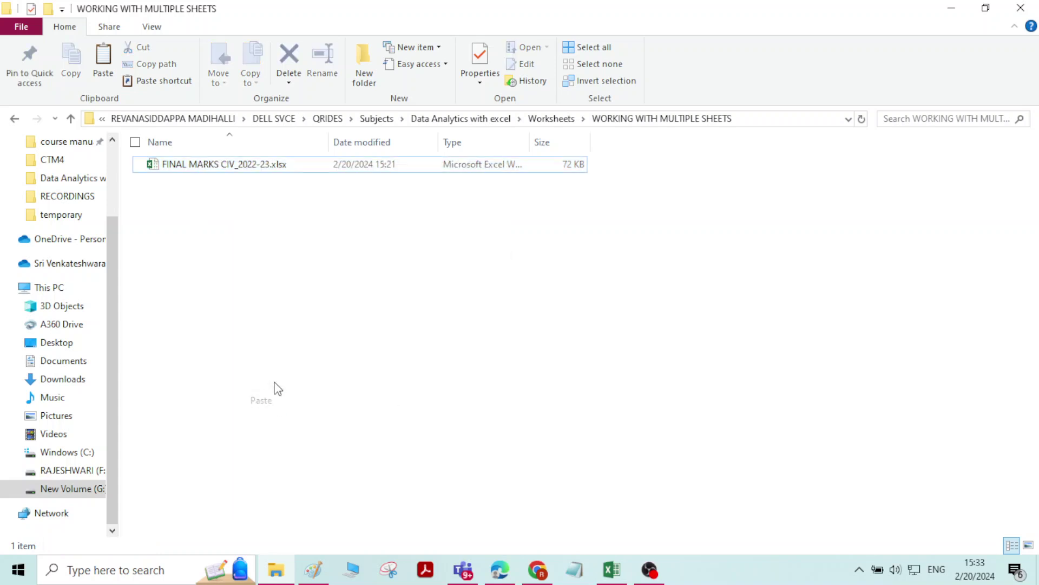
{"action": "left_click", "coordinate": [226, 164]}
{"action": "type", "text": "2.xlsx"}
{"action": "left_click", "coordinate": [211, 221]}
Step: Open 2.xlsx and permanently delete its QUIZ sheet
{"action": "double_click", "coordinate": [172, 164]}
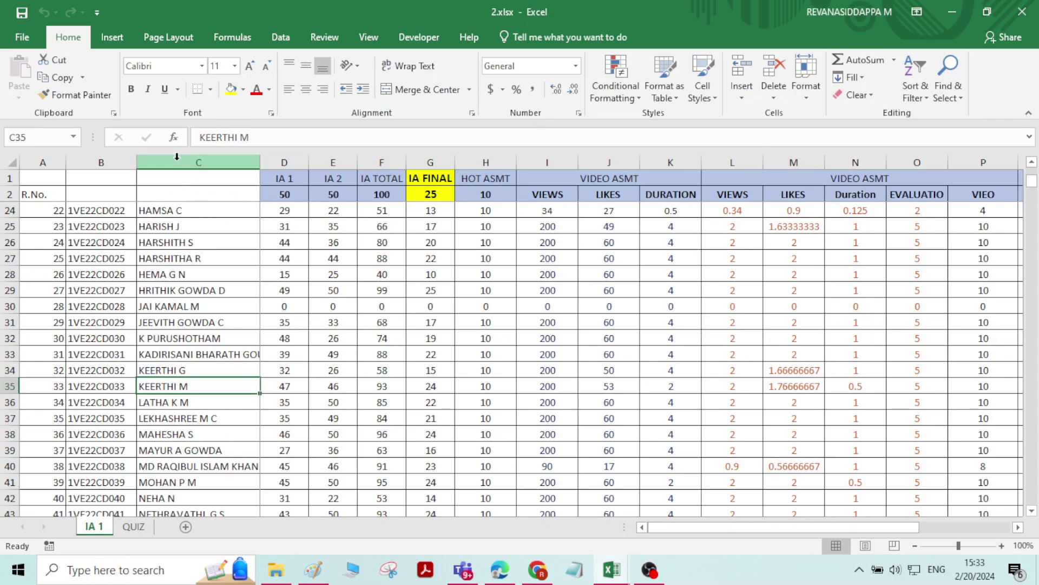
{"action": "left_click", "coordinate": [130, 531]}
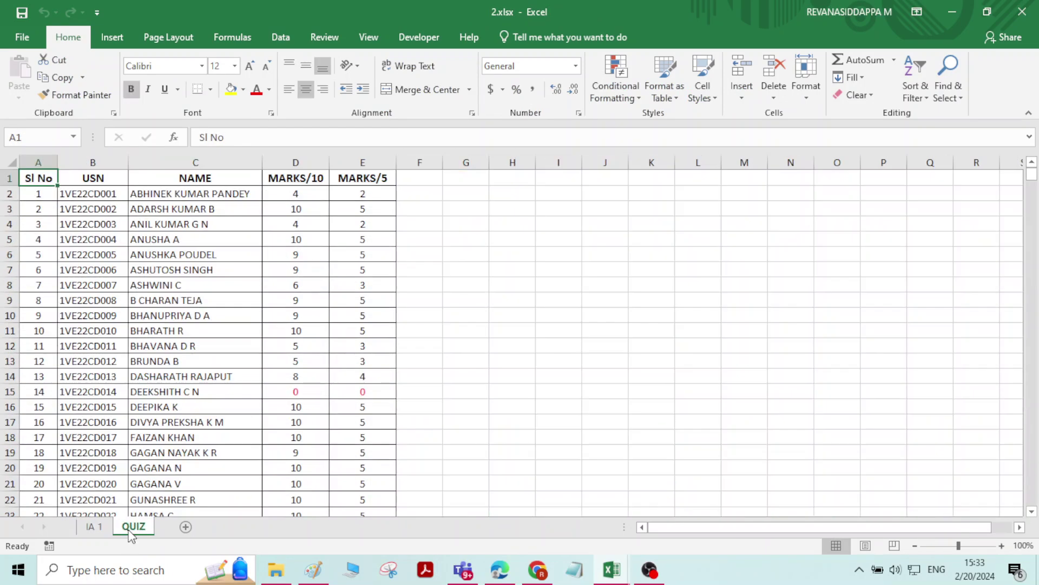
{"action": "right_click", "coordinate": [133, 529]}
{"action": "left_click", "coordinate": [170, 370]}
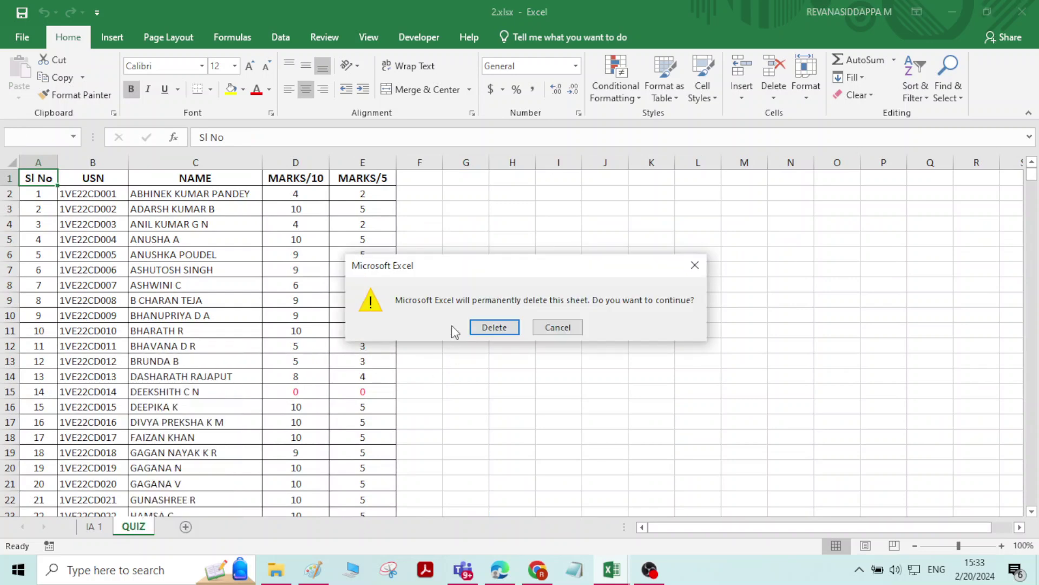
{"action": "left_click", "coordinate": [491, 325]}
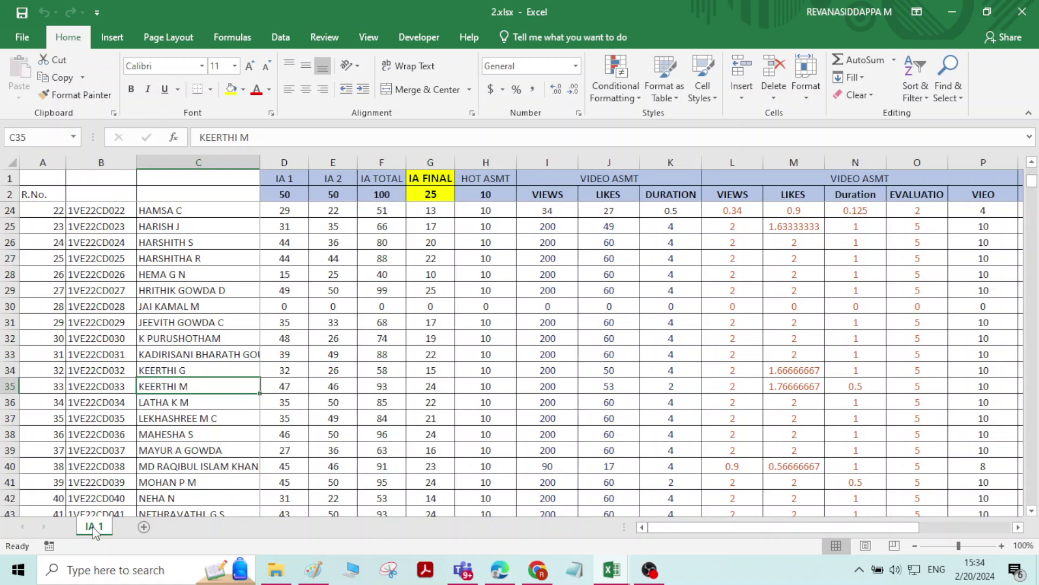
Step: Switch between the 2.xlsx and FINAL MARKS CIV_2022-23.xlsx workbooks to compare them, ending on FINAL MARKS CIV_2022-23.xlsx
{"action": "mouse_move", "coordinate": [611, 570]}
{"action": "left_click", "coordinate": [525, 513]}
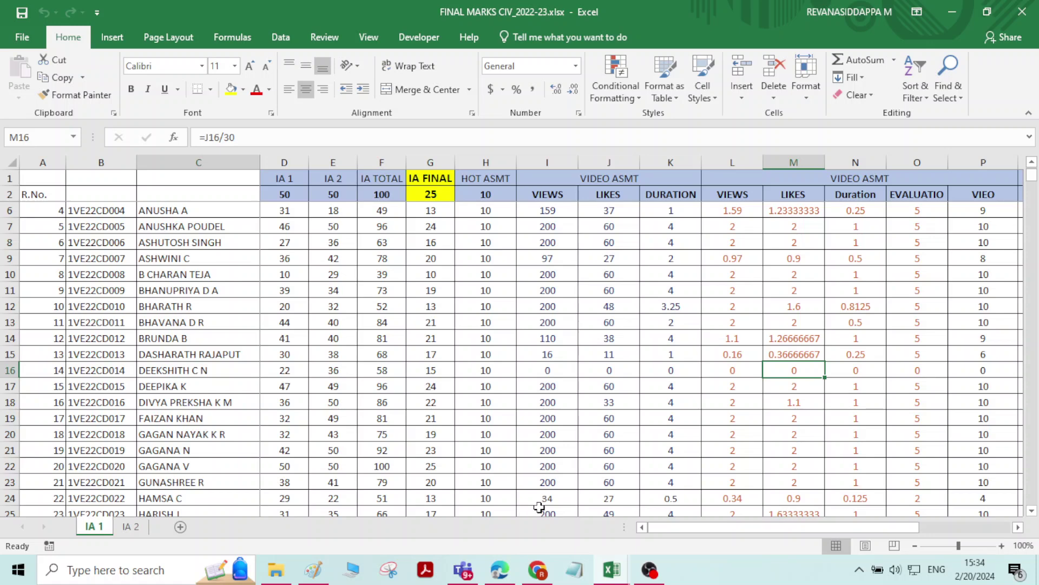
{"action": "mouse_move", "coordinate": [614, 569]}
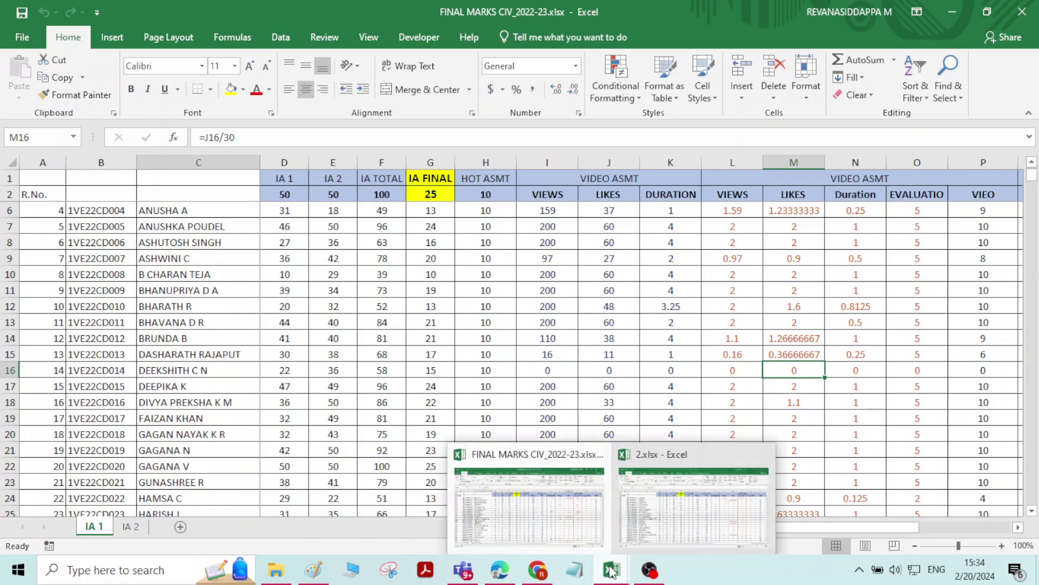
{"action": "mouse_move", "coordinate": [656, 518]}
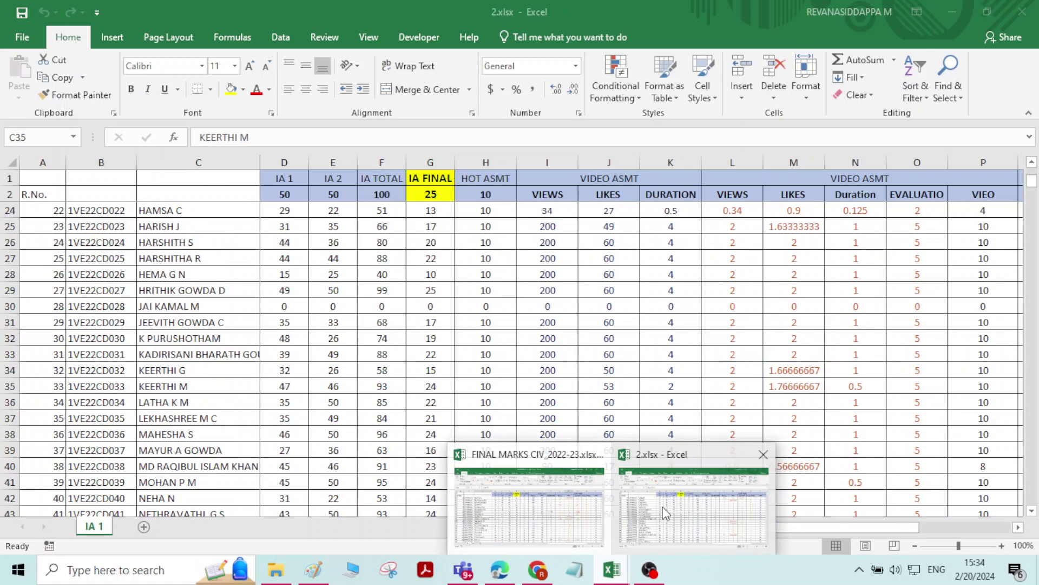
{"action": "left_click", "coordinate": [663, 506]}
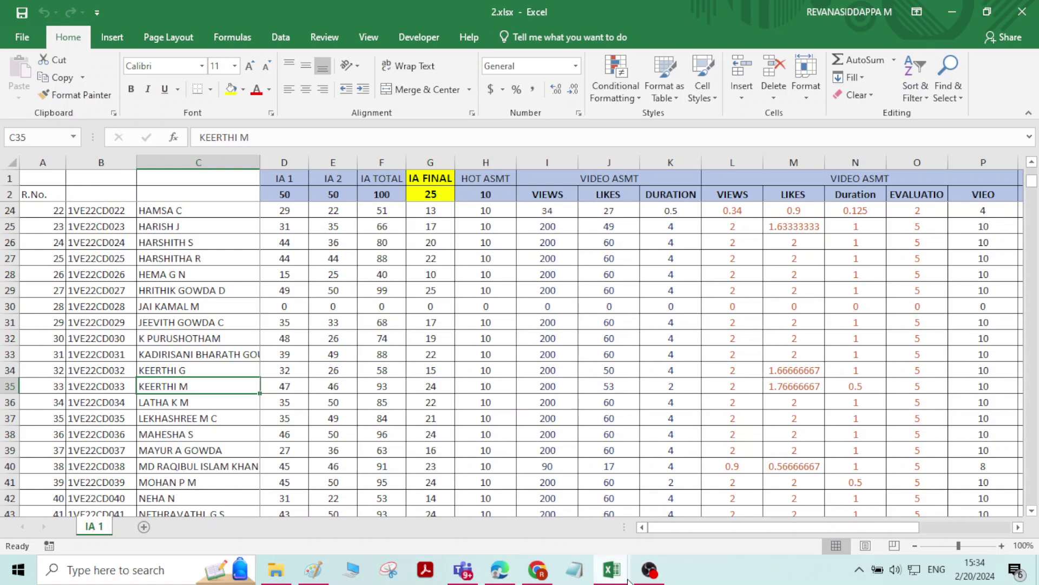
{"action": "mouse_move", "coordinate": [622, 573]}
{"action": "left_click", "coordinate": [470, 496]}
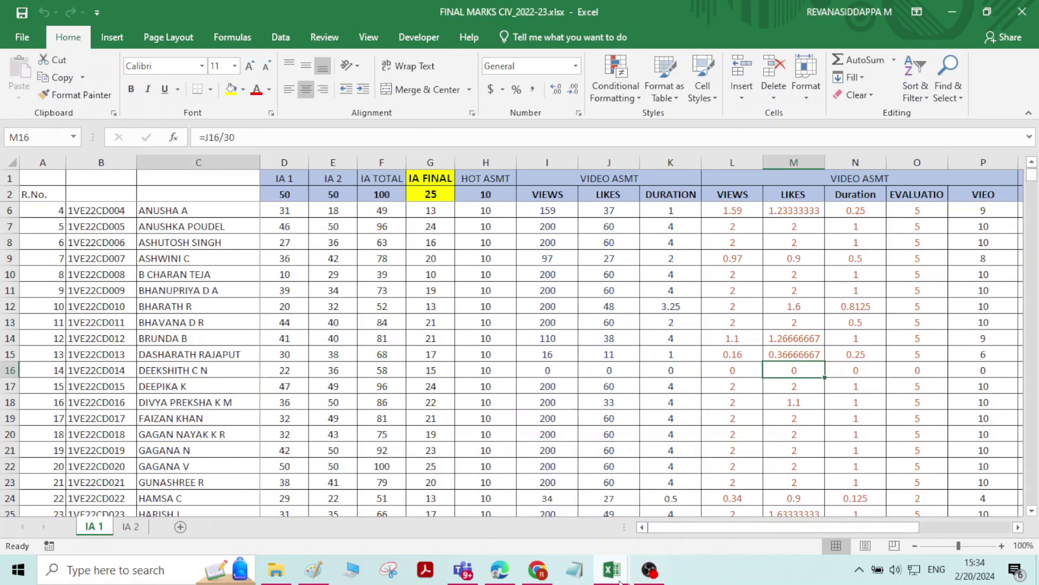
Step: From 2.xlsx, copy the IA 1 sheet to the end of the FINAL MARKS CIV_2022-23.xlsx workbook
{"action": "mouse_move", "coordinate": [621, 583]}
{"action": "left_click", "coordinate": [646, 544]}
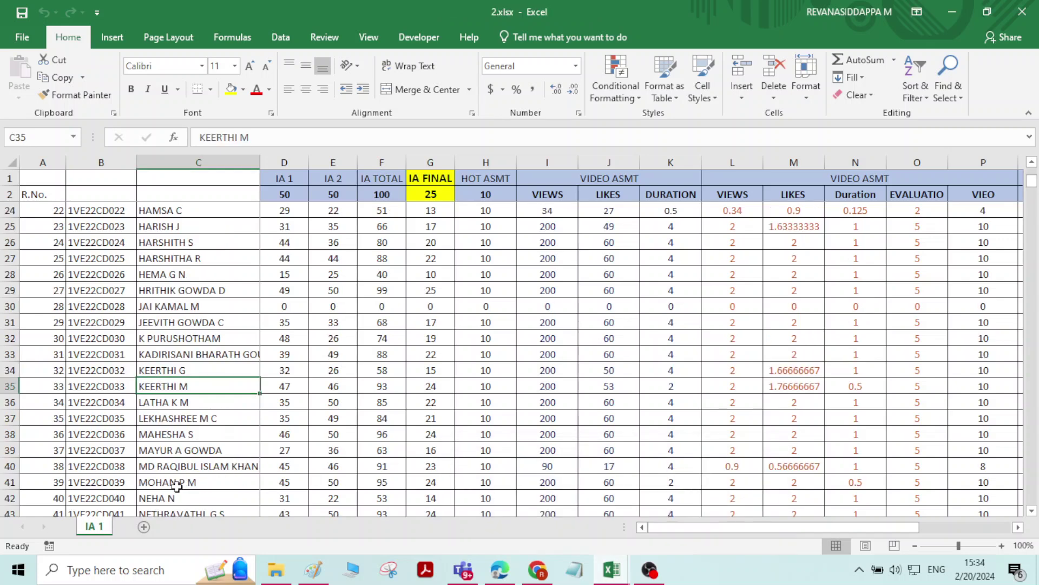
{"action": "right_click", "coordinate": [92, 527]}
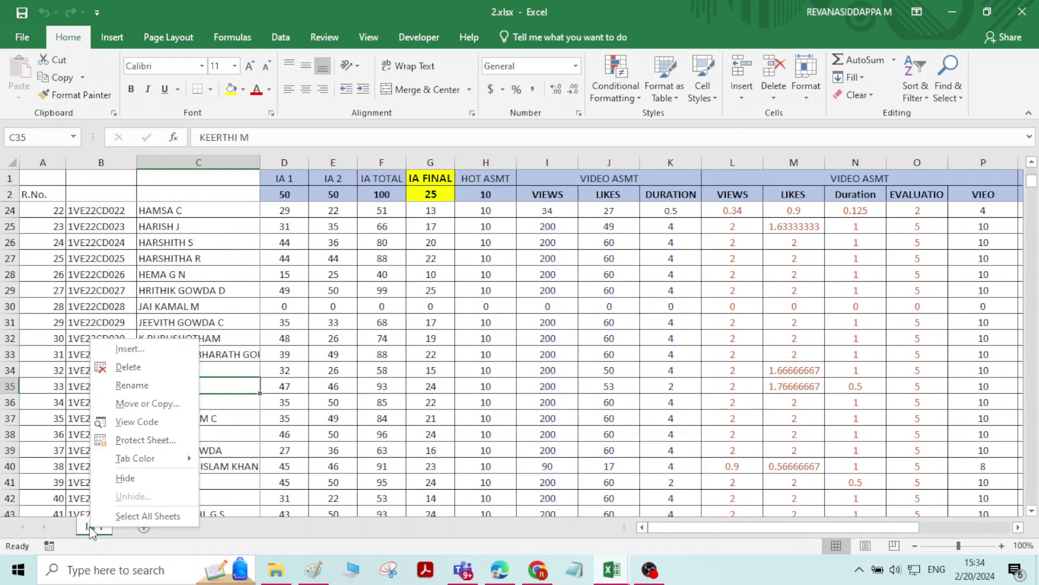
{"action": "left_click", "coordinate": [133, 404]}
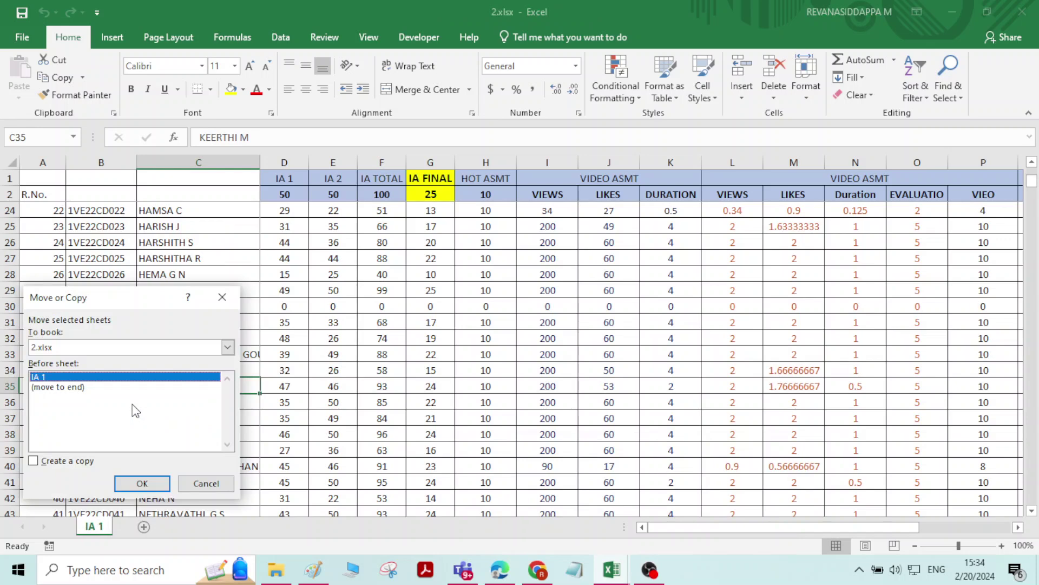
{"action": "left_click", "coordinate": [54, 387]}
{"action": "left_click", "coordinate": [228, 347]}
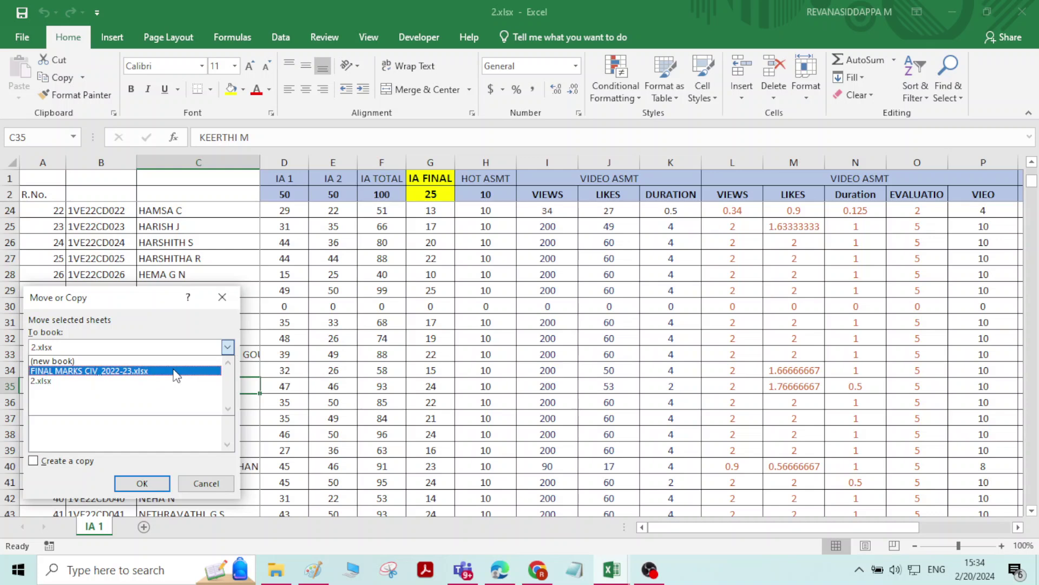
{"action": "left_click", "coordinate": [176, 371]}
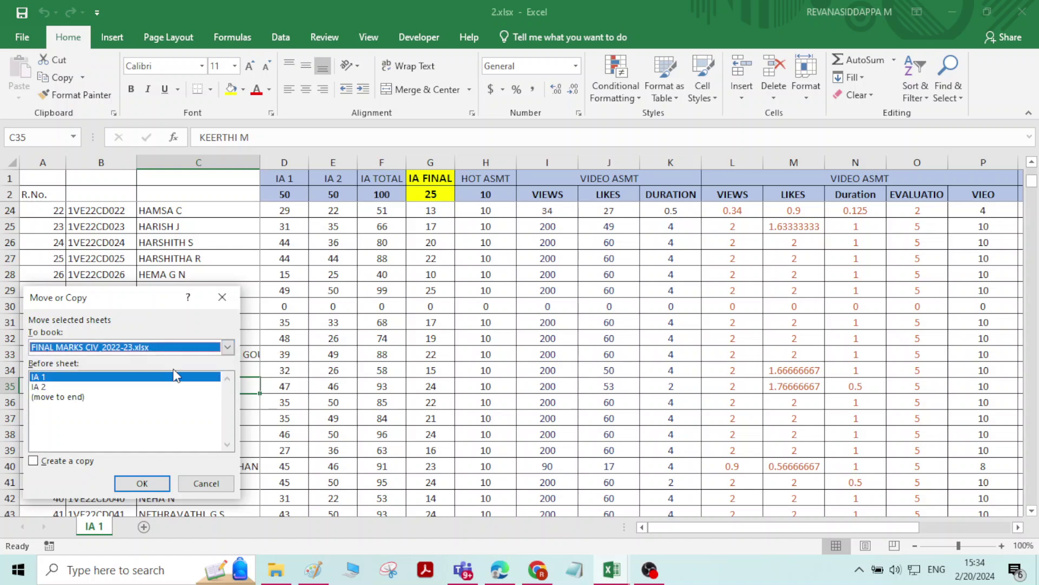
{"action": "left_click", "coordinate": [46, 398]}
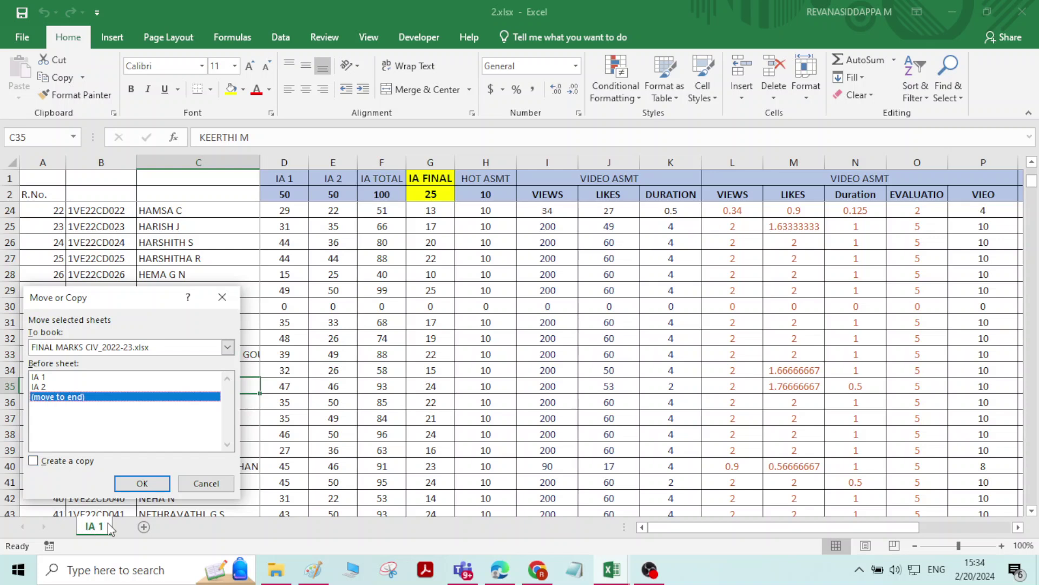
{"action": "left_click", "coordinate": [33, 461]}
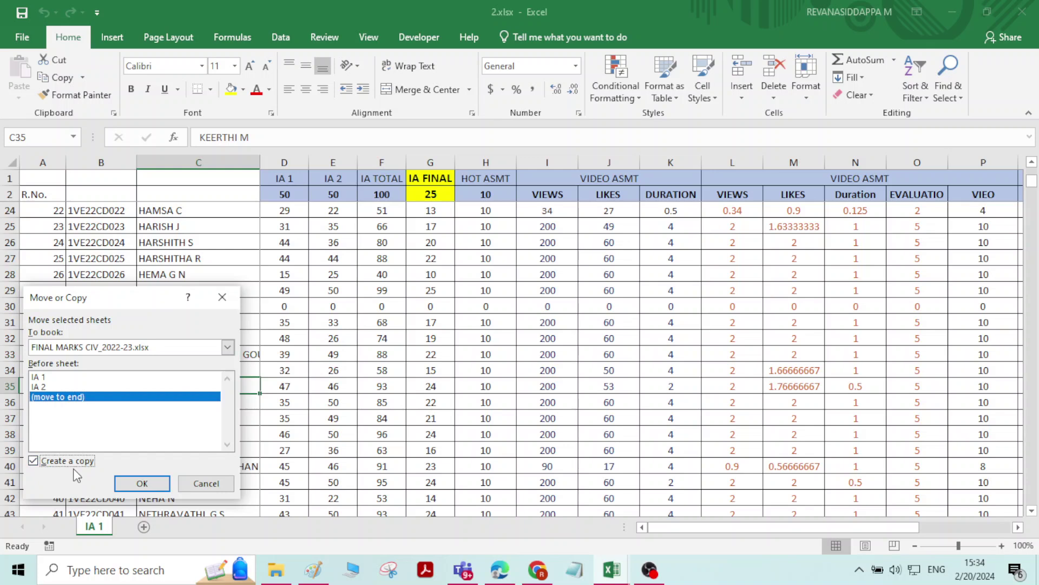
{"action": "left_click", "coordinate": [134, 486]}
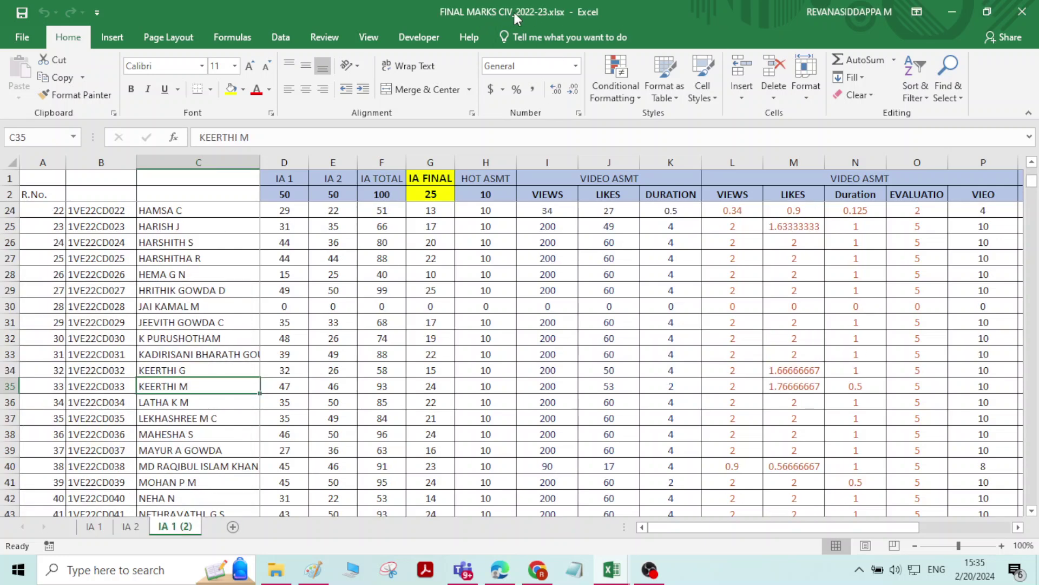
Step: Check the sheets of both workbooks, and close 2.xlsx without saving its changes
{"action": "left_click", "coordinate": [612, 570]}
{"action": "left_click", "coordinate": [719, 500]}
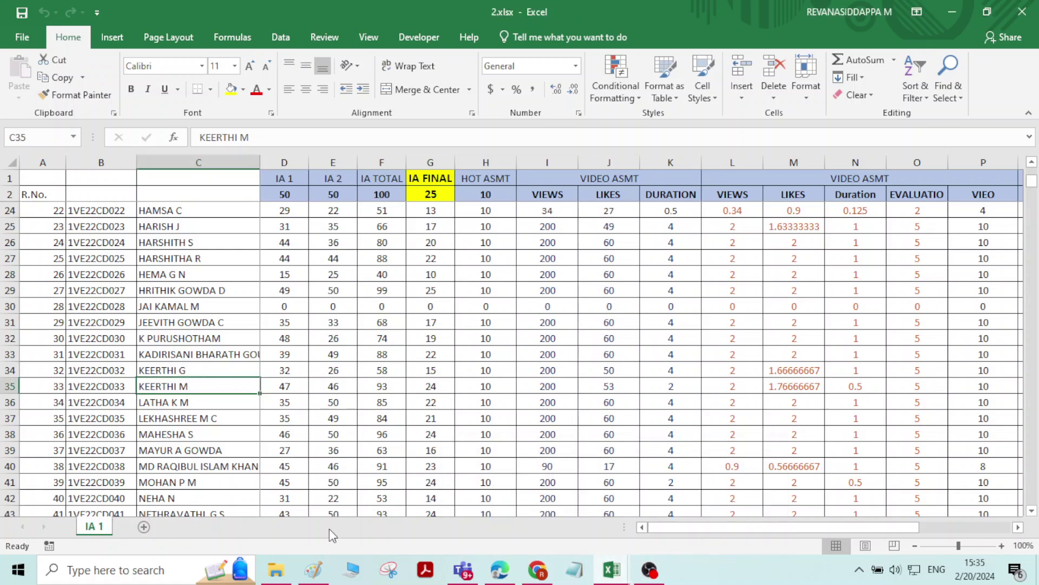
{"action": "left_click", "coordinate": [625, 570]}
{"action": "left_click", "coordinate": [513, 517]}
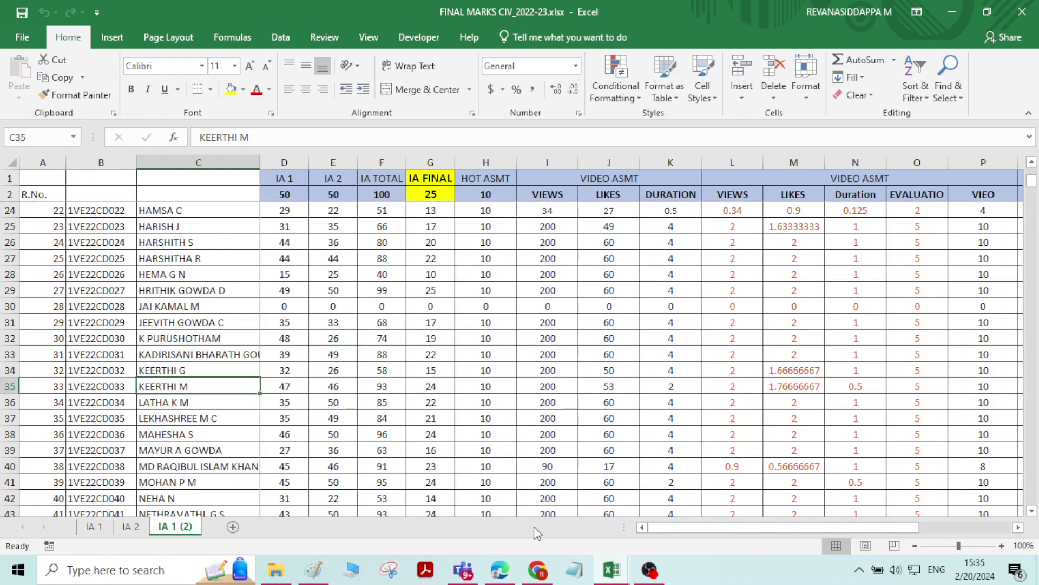
{"action": "left_click", "coordinate": [731, 471]}
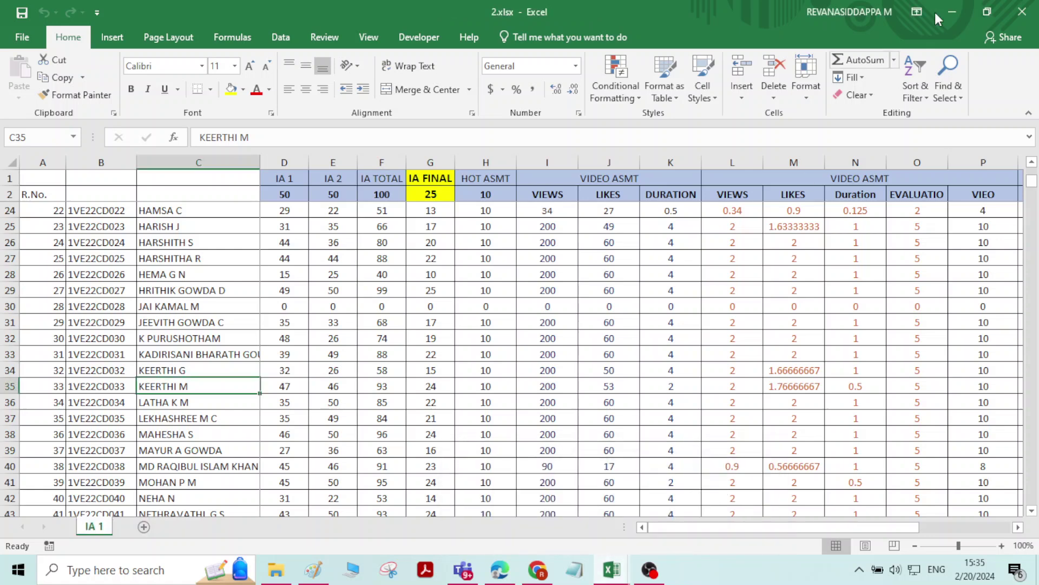
{"action": "left_click", "coordinate": [1022, 11]}
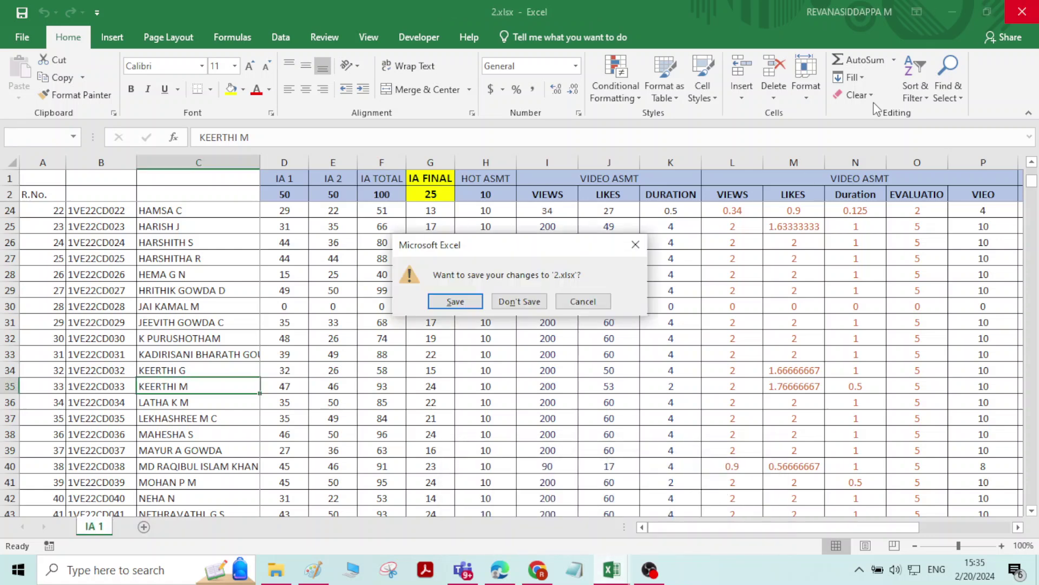
{"action": "left_click", "coordinate": [519, 301]}
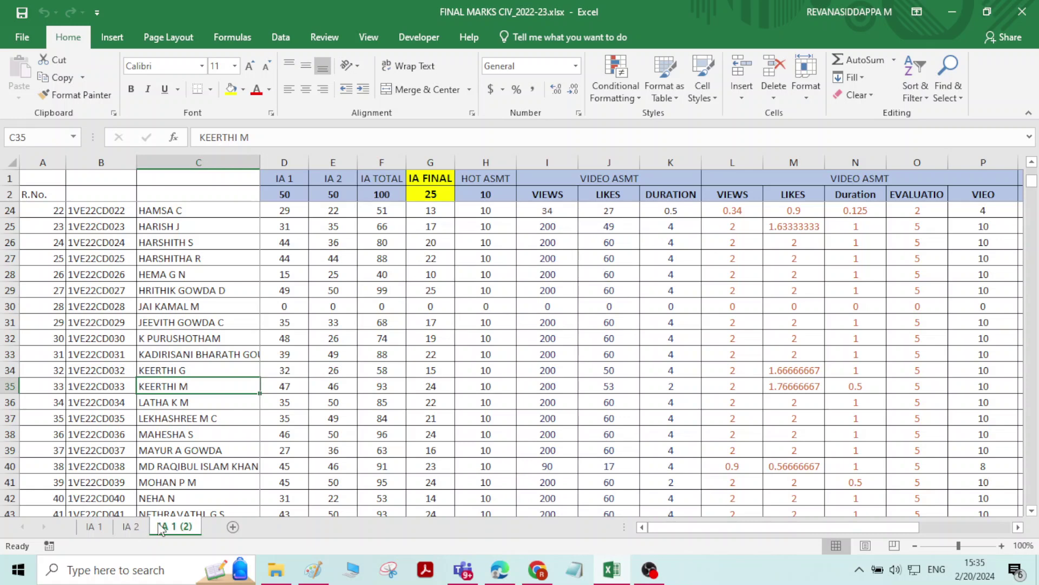
Step: Rename the IA 1 (2) sheet as ASSIGNMENT
{"action": "right_click", "coordinate": [184, 529]}
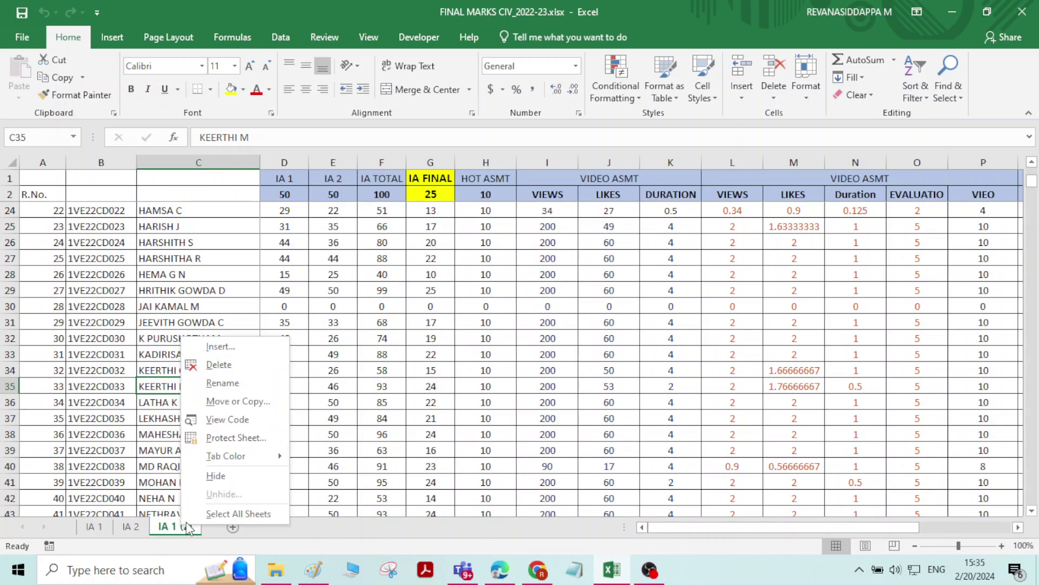
{"action": "left_click", "coordinate": [243, 383]}
{"action": "type", "text": "ASS"}
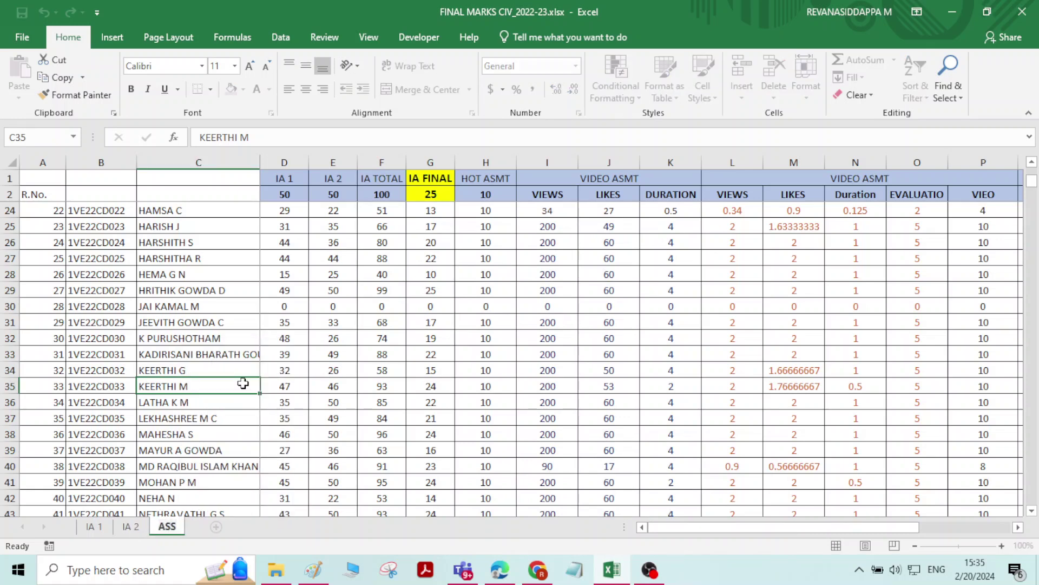
{"action": "type", "text": "IGNMENT"}
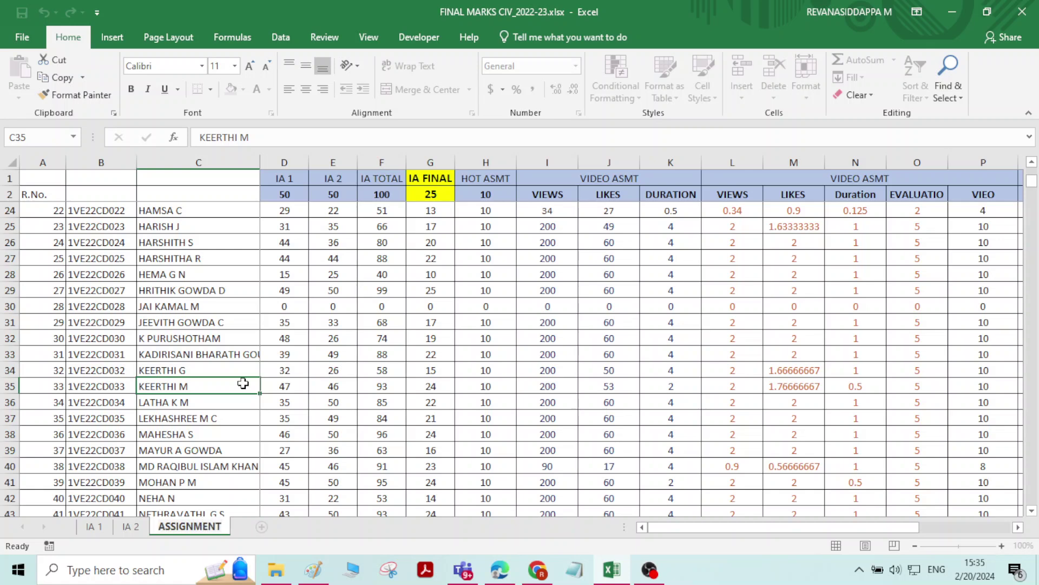
{"action": "left_click", "coordinate": [266, 440]}
Step: Add a blank sheet and place a copy of the ASSIGNMENT sheet at the end of the same workbook
{"action": "left_click", "coordinate": [262, 526]}
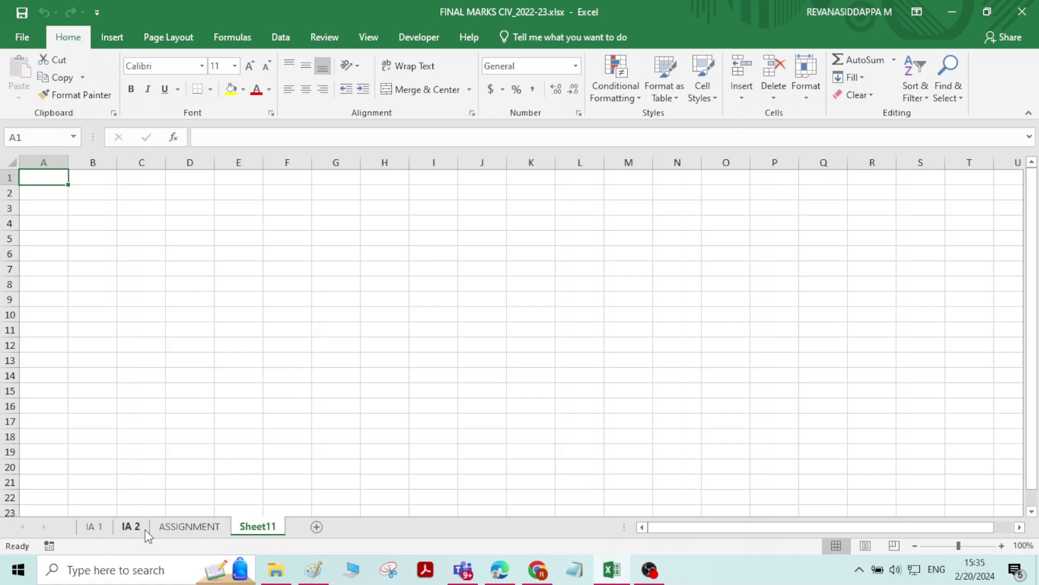
{"action": "left_click", "coordinate": [187, 527]}
{"action": "right_click", "coordinate": [190, 528]}
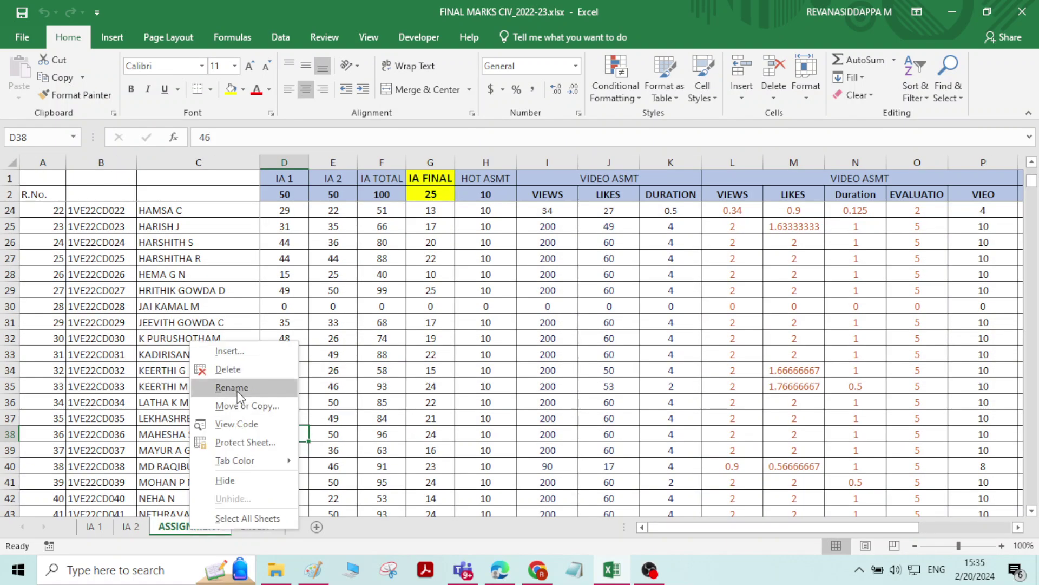
{"action": "left_click", "coordinate": [247, 405]}
{"action": "left_click", "coordinate": [162, 416]}
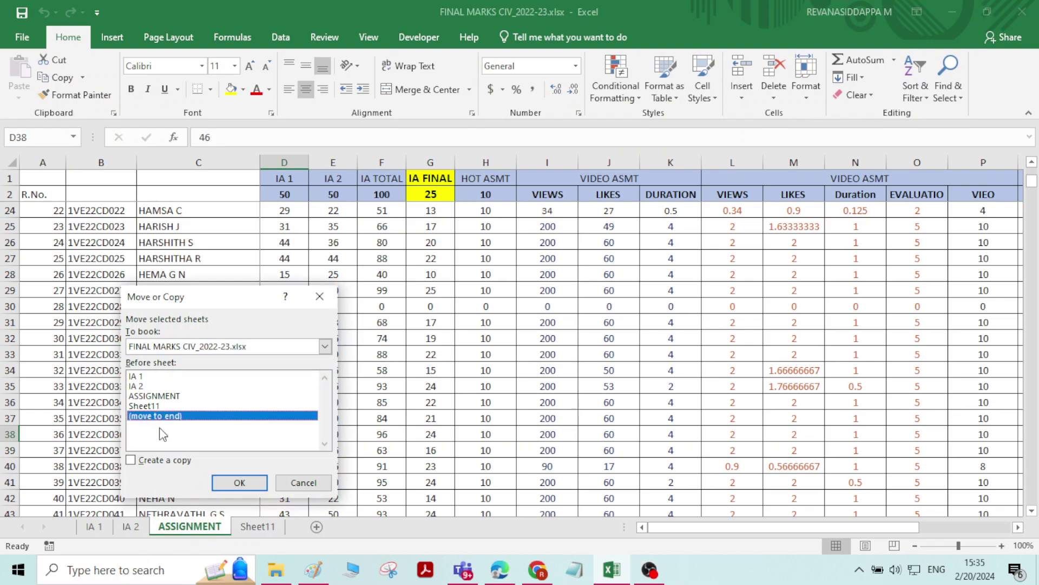
{"action": "left_click", "coordinate": [239, 482]}
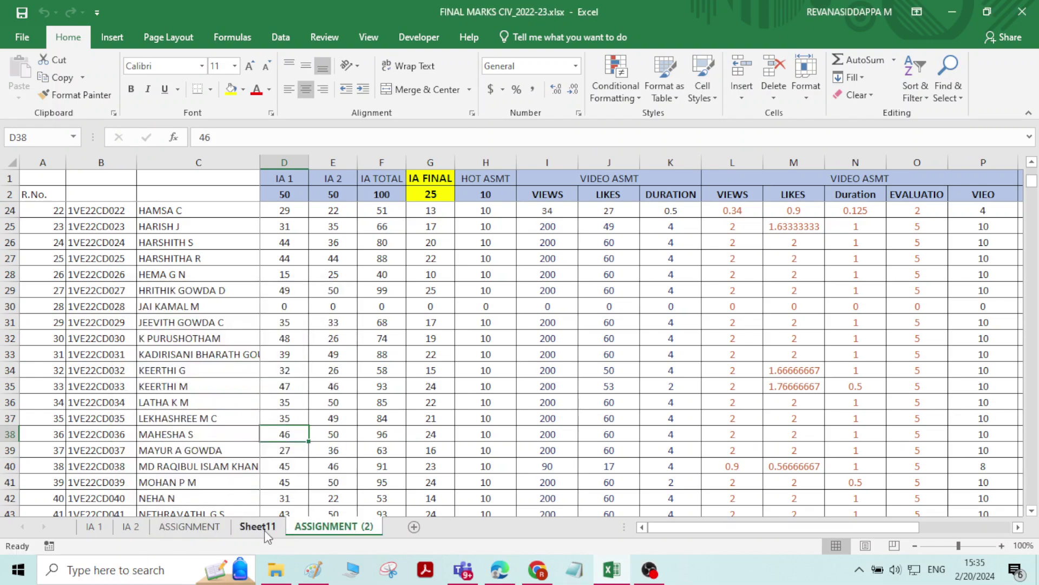
Step: Delete the blank Sheet11 and rename the ASSIGNMENT (2) sheet as FINAL MARKS
{"action": "right_click", "coordinate": [255, 527]}
{"action": "left_click", "coordinate": [316, 370]}
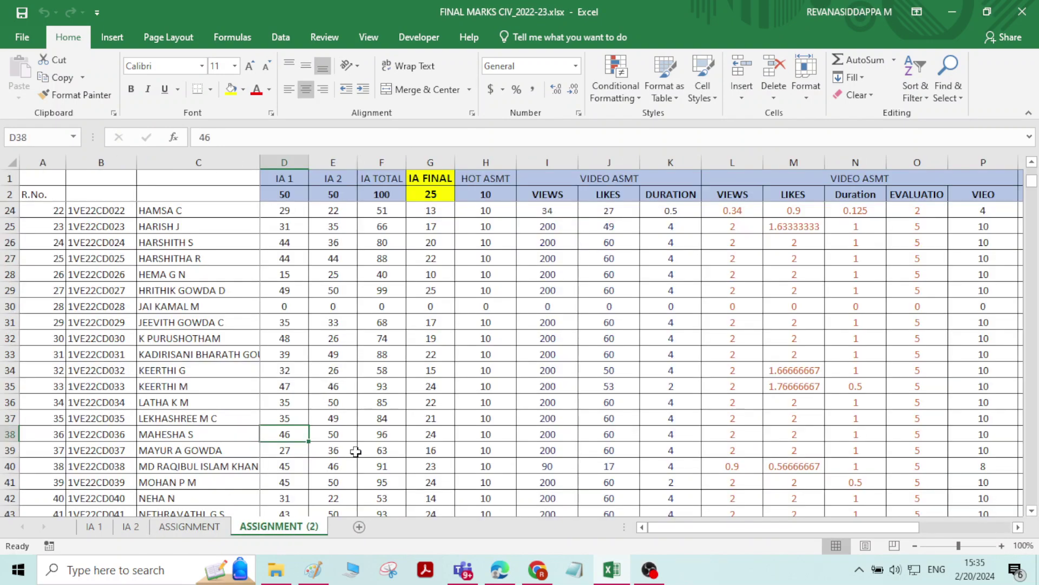
{"action": "right_click", "coordinate": [293, 526]}
{"action": "left_click", "coordinate": [333, 381]}
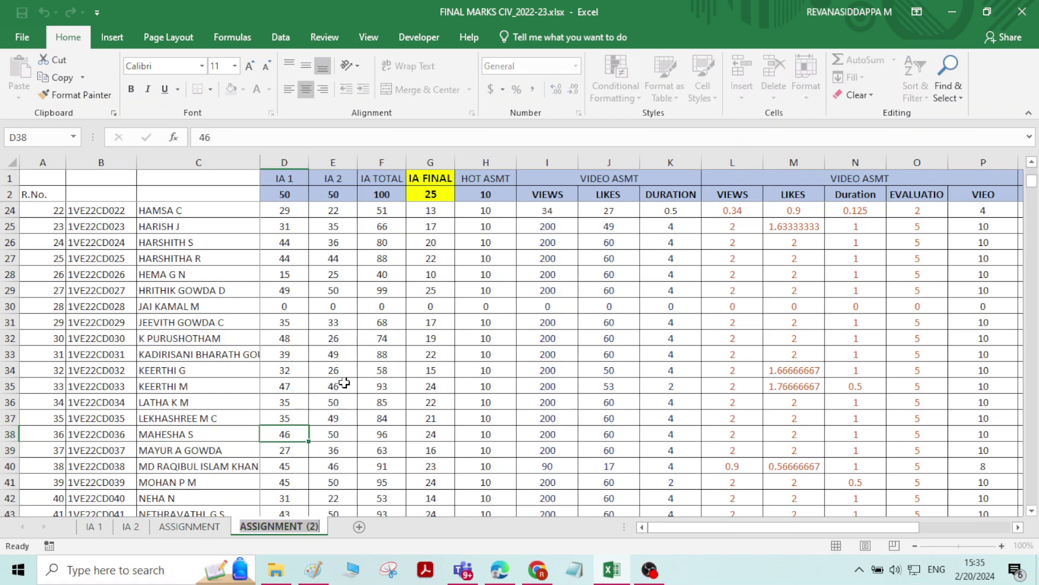
{"action": "type", "text": "F"}
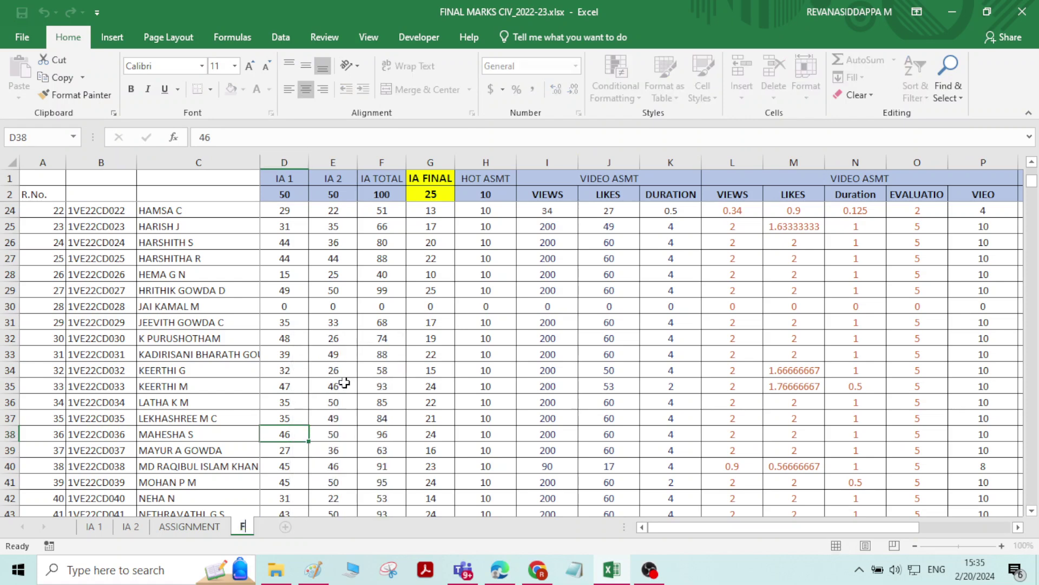
{"action": "type", "text": "INAL MA"}
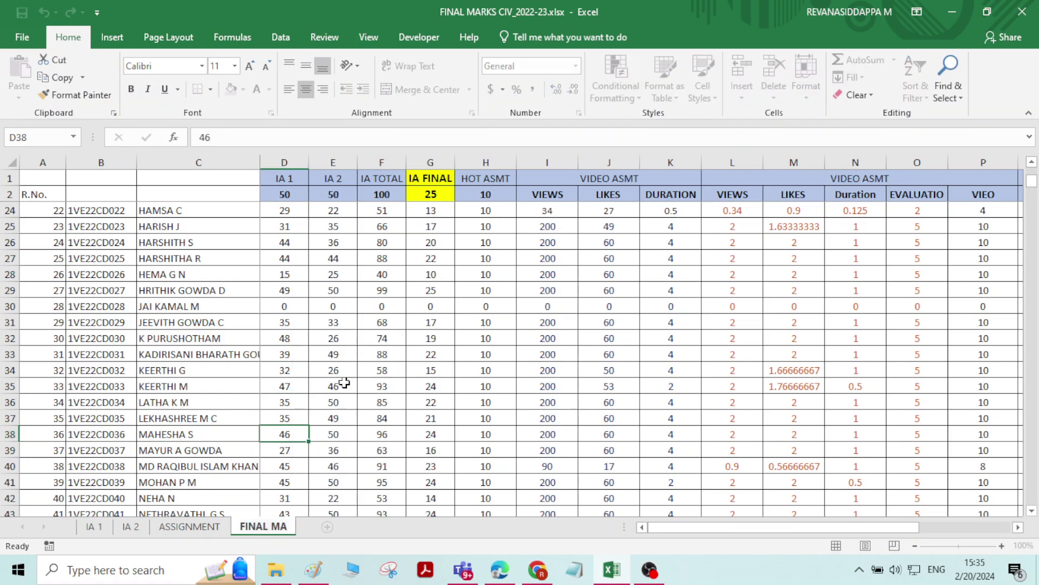
{"action": "type", "text": "RKS"}
{"action": "key", "text": "Return"}
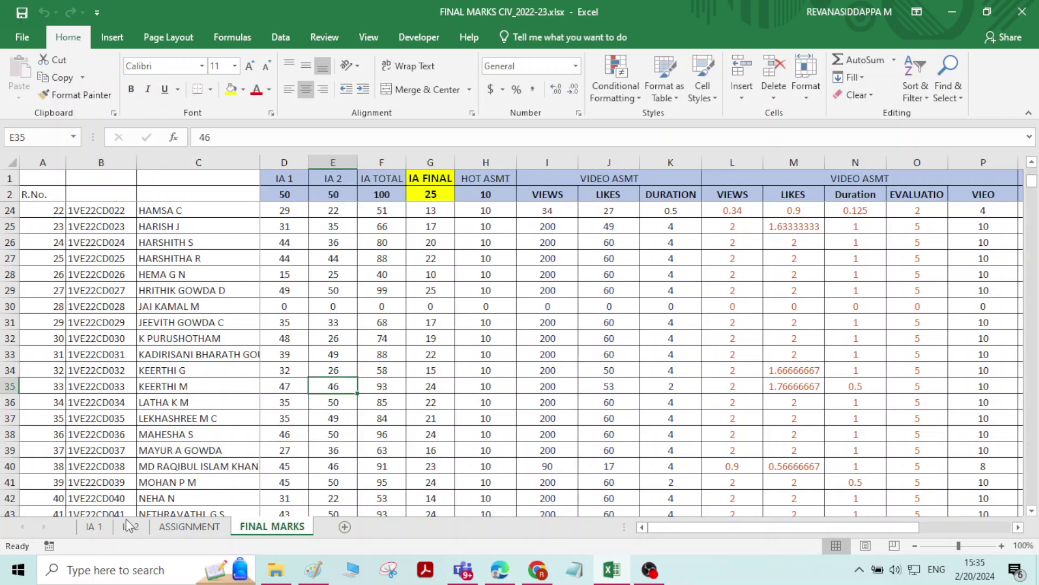
Step: On the IA 1 sheet, delete columns E through S so that only the student details and IA 1 marks remain
{"action": "left_click", "coordinate": [93, 526]}
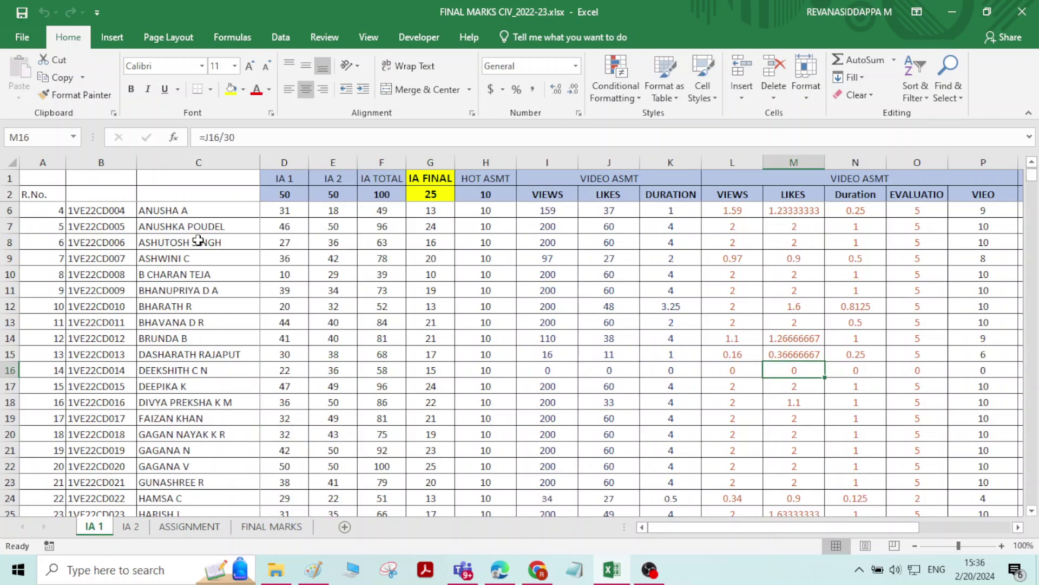
{"action": "left_click_drag", "start_coordinate": [333, 163], "coordinate": [936, 159]}
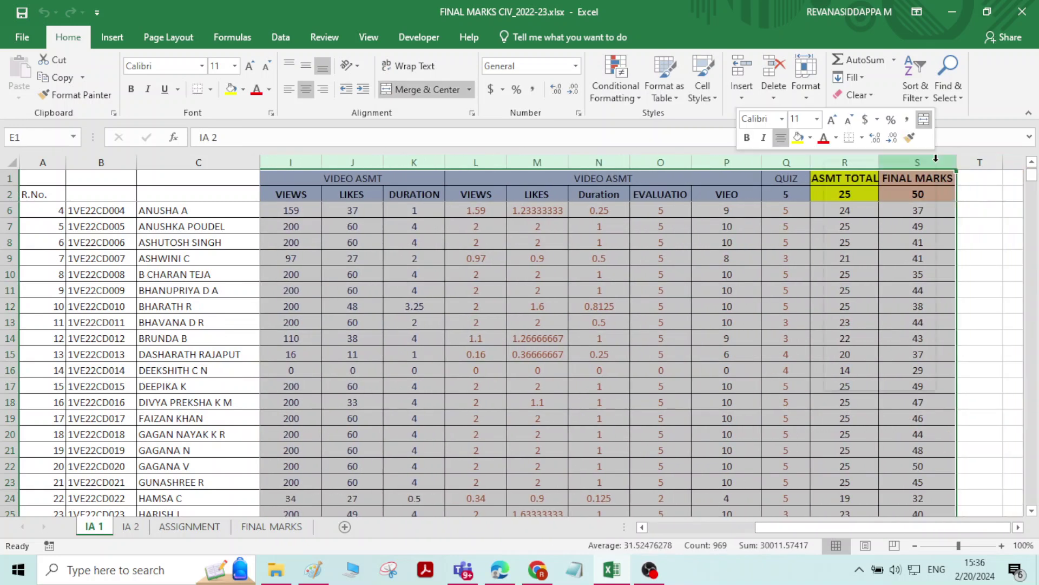
{"action": "right_click", "coordinate": [936, 158]}
{"action": "left_click", "coordinate": [873, 283]}
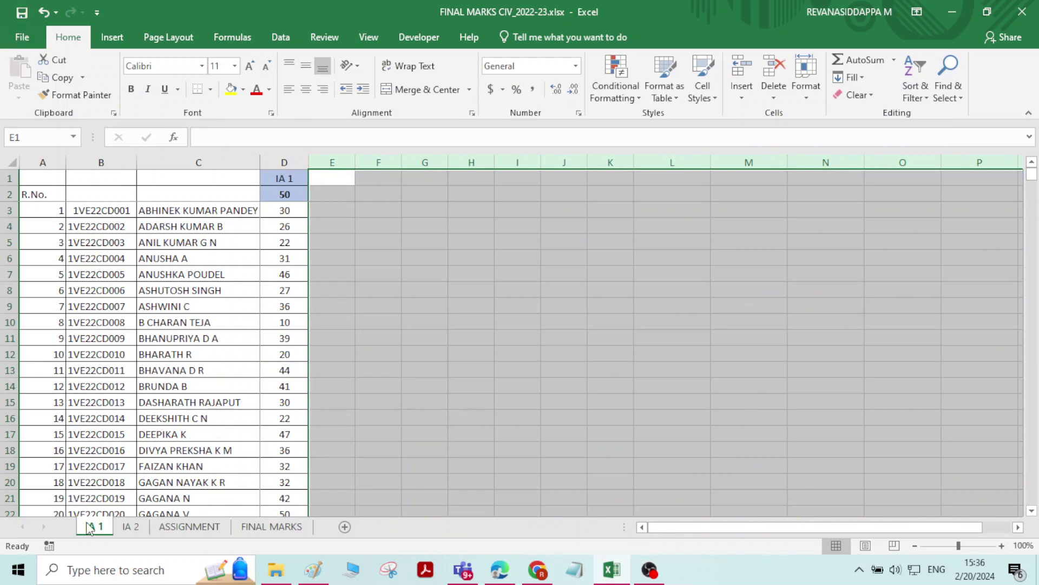
Step: On the IA 2 sheet, delete the IA 1 marks column and all columns after the IA 2 marks, and save the workbook
{"action": "left_click", "coordinate": [128, 528]}
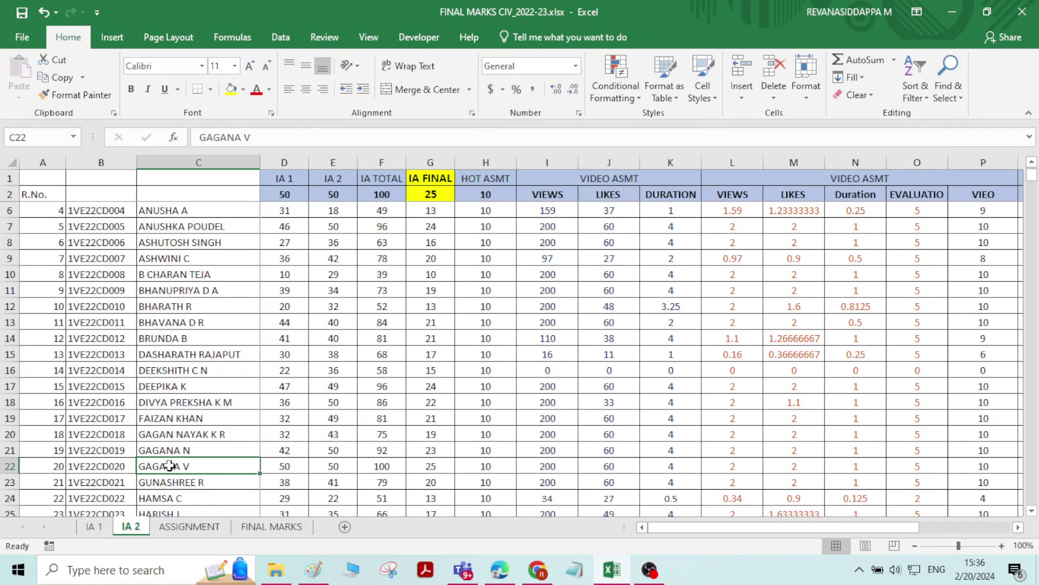
{"action": "right_click", "coordinate": [284, 162]}
{"action": "left_click", "coordinate": [333, 283]}
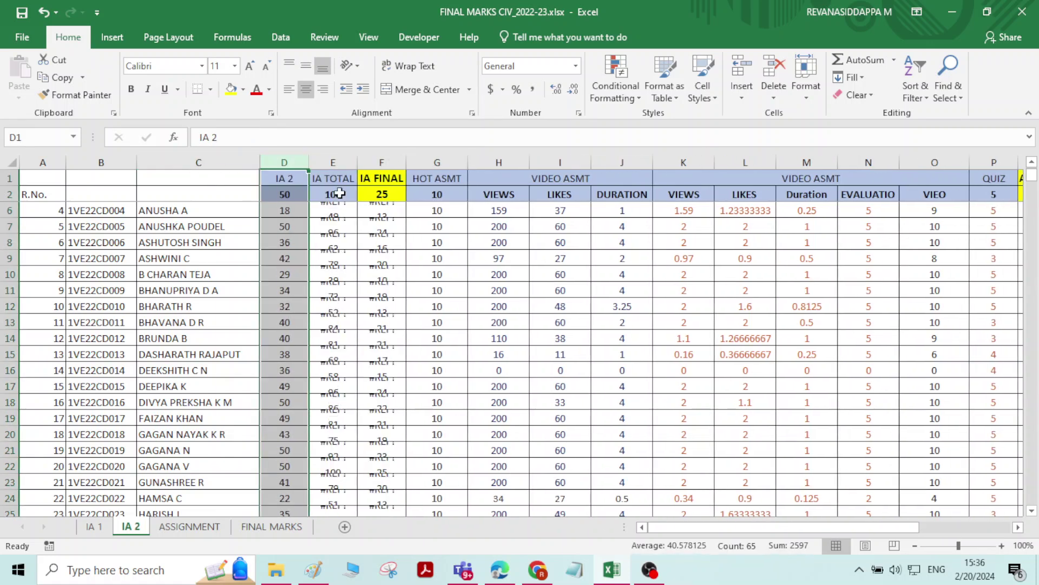
{"action": "left_click_drag", "start_coordinate": [333, 162], "coordinate": [918, 172]}
{"action": "right_click", "coordinate": [919, 172]}
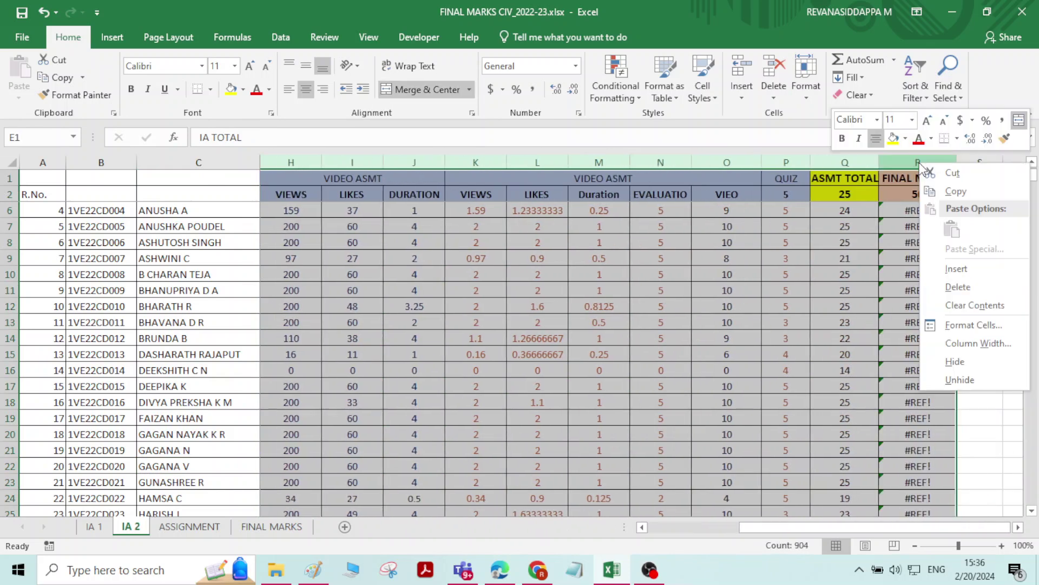
{"action": "left_click", "coordinate": [975, 287]}
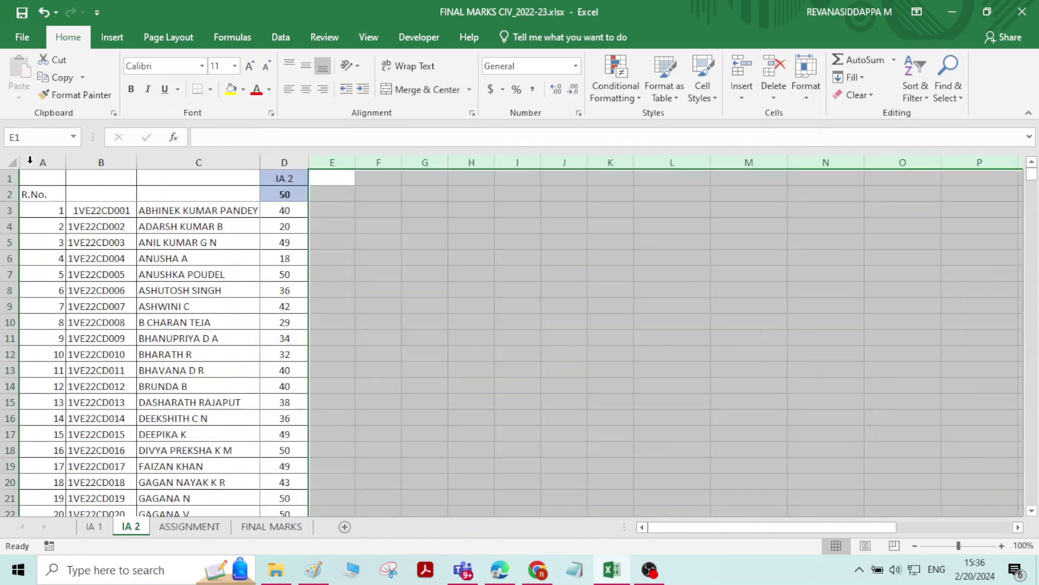
{"action": "left_click", "coordinate": [22, 12]}
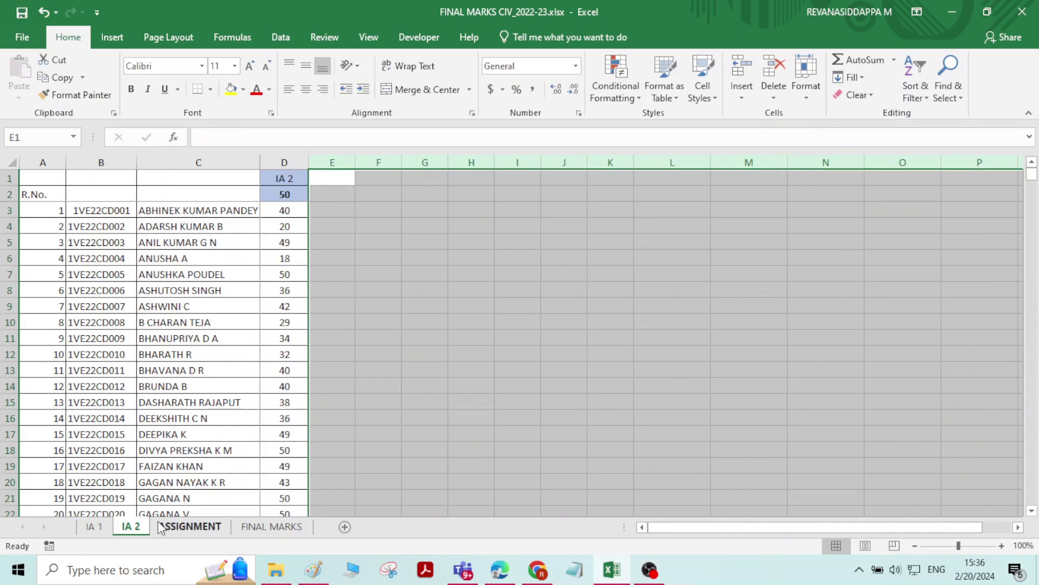
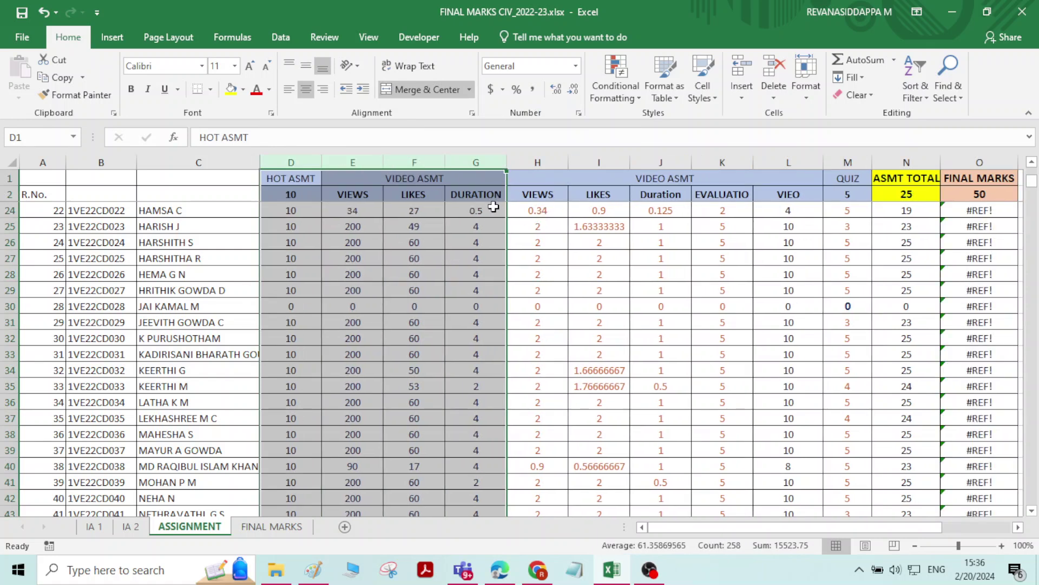
{"action": "left_click_drag", "start_coordinate": [810, 210], "coordinate": [806, 478]}
{"action": "left_click", "coordinate": [63, 78]}
{"action": "scroll", "coordinate": [783, 405], "scroll_direction": "up", "scroll_amount": 15}
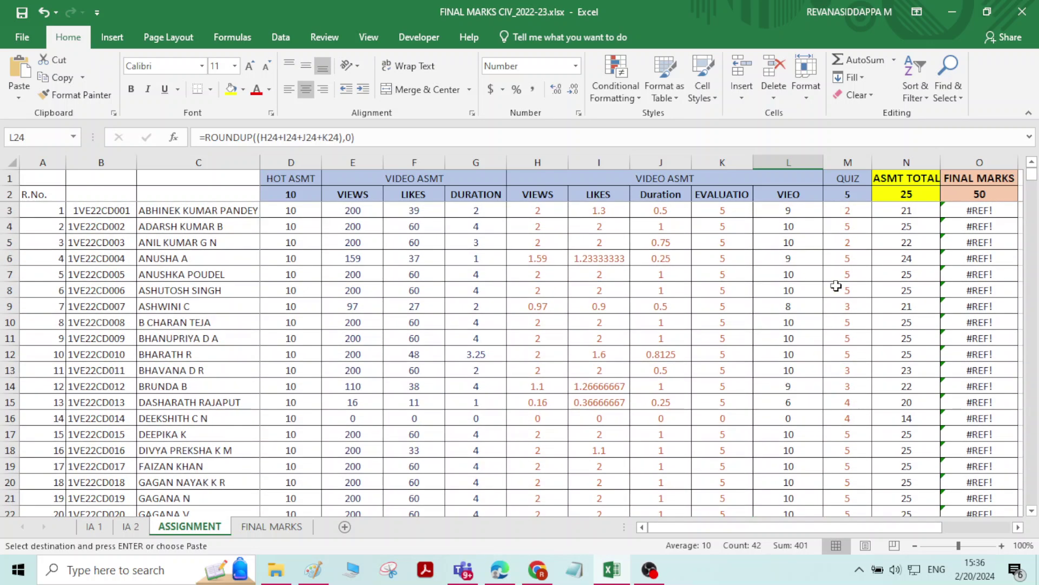
{"action": "left_click", "coordinate": [791, 212]}
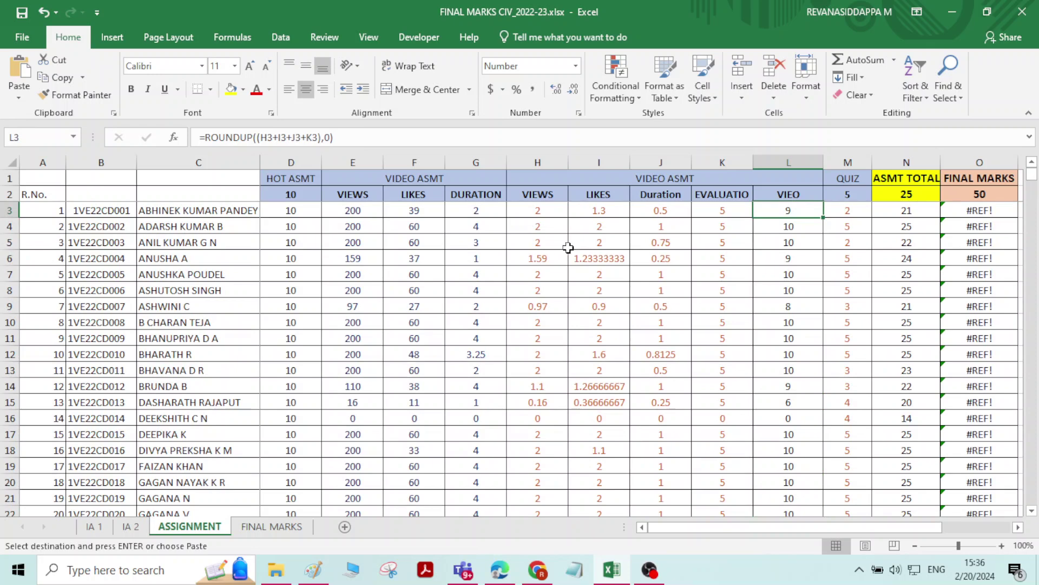
{"action": "left_click", "coordinate": [295, 210]}
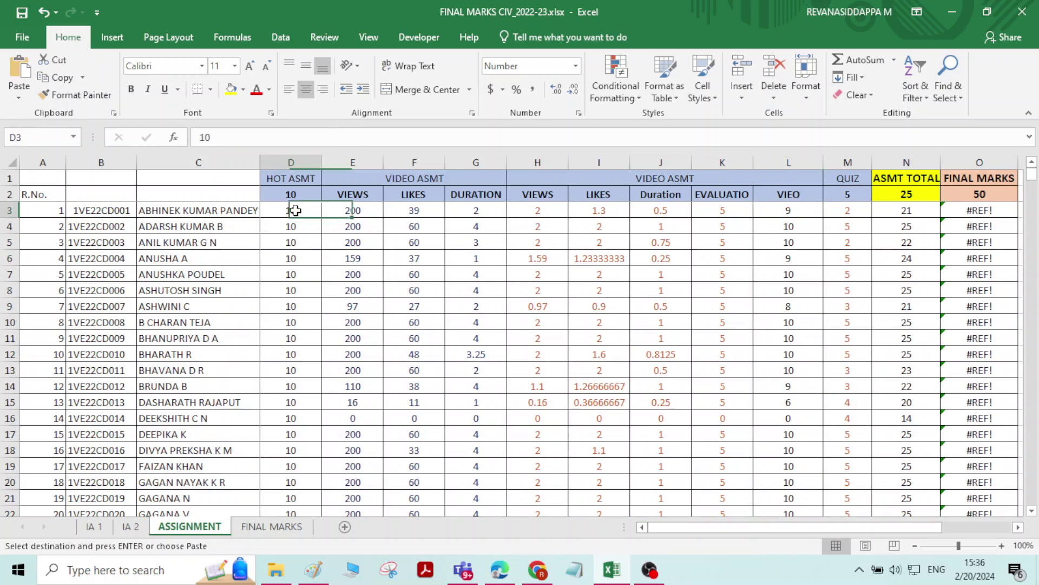
Step: Replace the HOT ASMT header in D1 with ASSIGNMENT1 and fit column D to its contents
{"action": "left_click", "coordinate": [301, 177]}
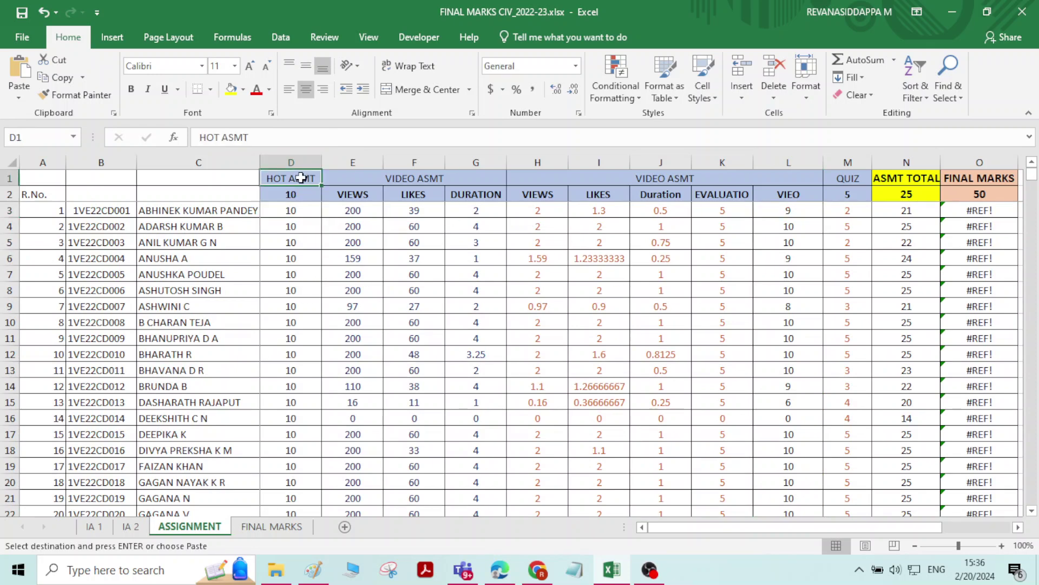
{"action": "type", "text": "ASSIH"}
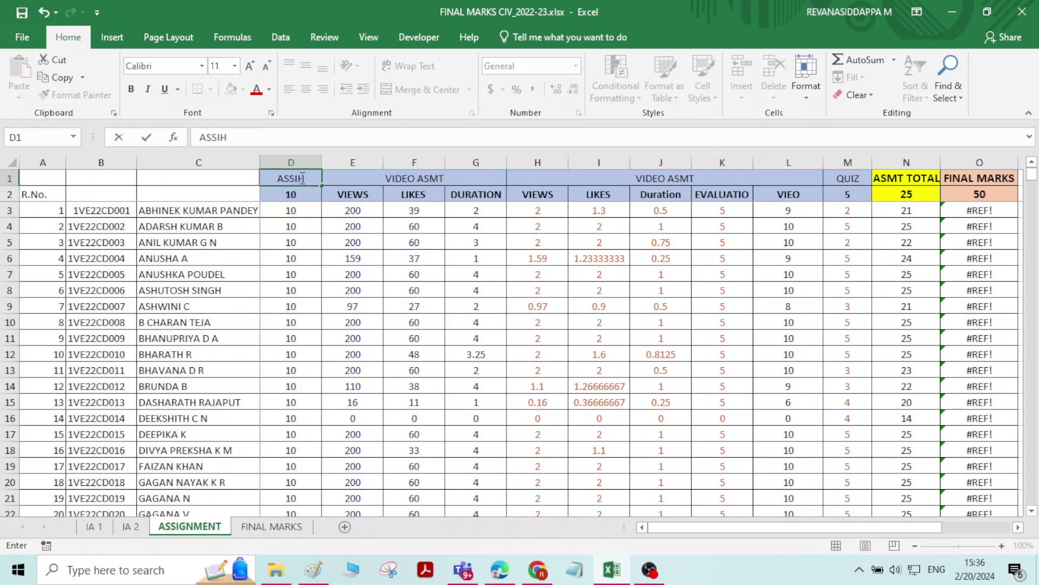
{"action": "key", "text": "BackSpace"}
{"action": "type", "text": "GMNET"}
{"action": "key", "text": "BackSpace"}
{"action": "key", "text": "BackSpace"}
{"action": "key", "text": "BackSpace"}
{"action": "key", "text": "BackSpace"}
{"action": "type", "text": "NMENT1"}
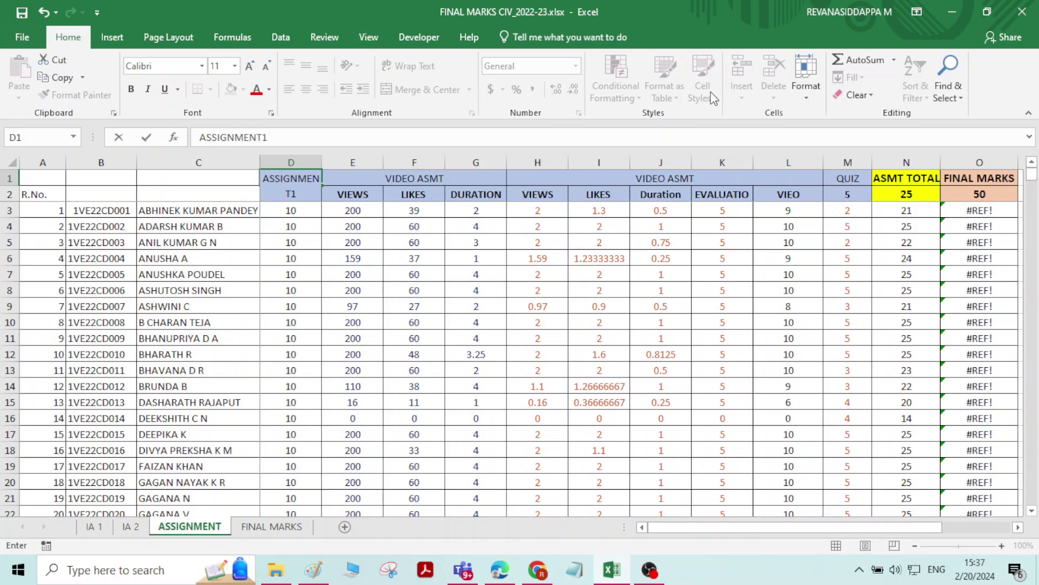
{"action": "left_click", "coordinate": [607, 308]}
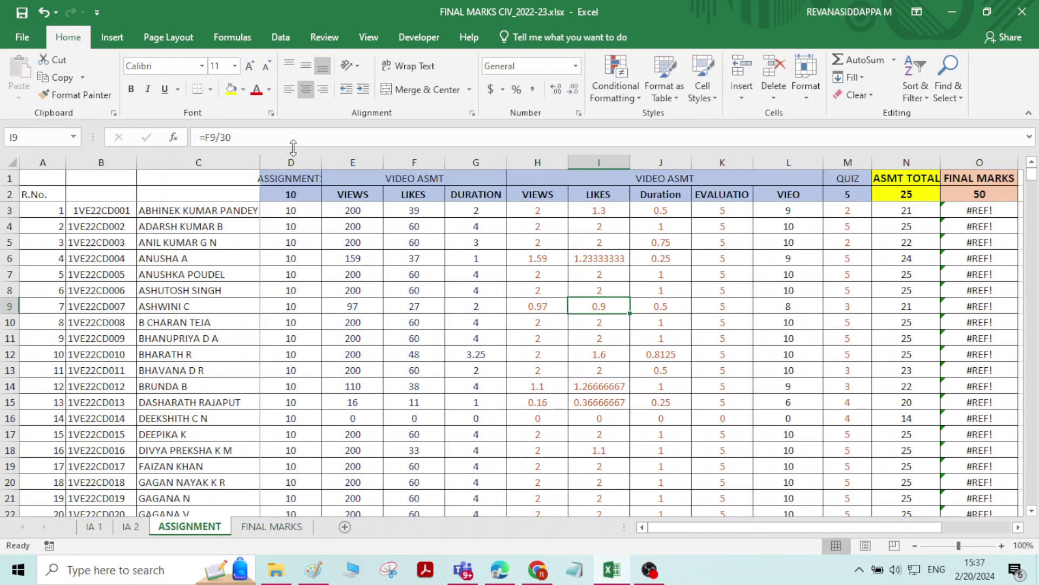
{"action": "double_click", "coordinate": [325, 162]}
{"action": "left_click", "coordinate": [314, 226]}
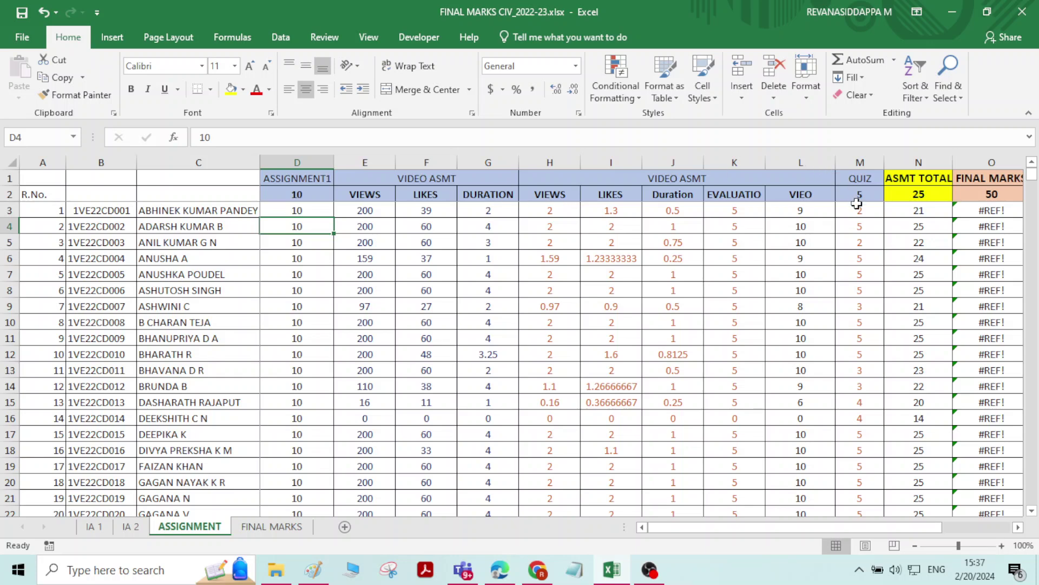
Step: Hide columns E through K on the ASSIGNMENT sheet so that only the total video assignment marks are shown
{"action": "left_click_drag", "start_coordinate": [796, 210], "coordinate": [792, 441]}
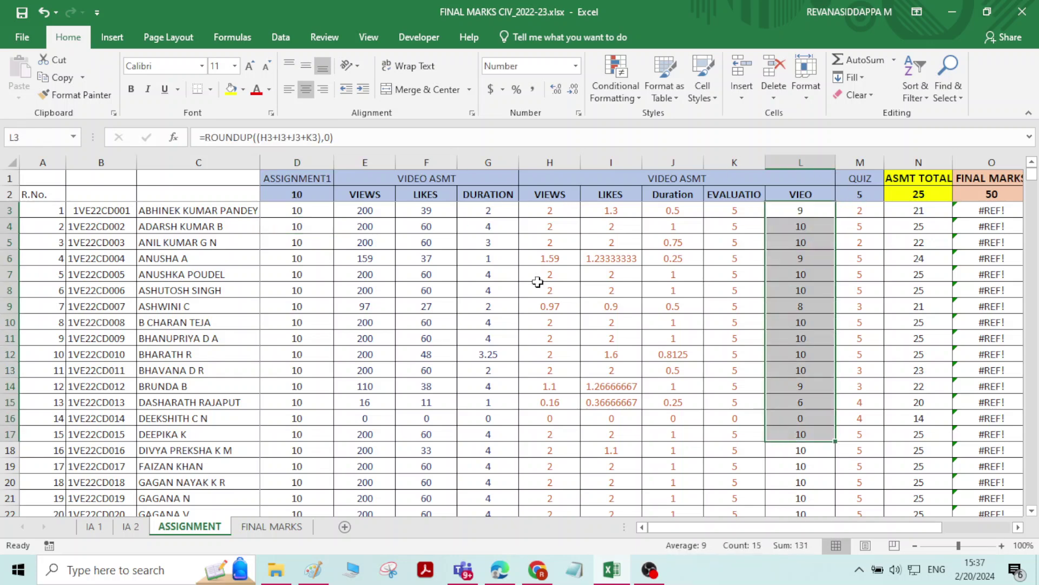
{"action": "left_click", "coordinate": [363, 157]}
{"action": "left_click_drag", "start_coordinate": [363, 157], "coordinate": [729, 154]}
{"action": "right_click", "coordinate": [729, 154]}
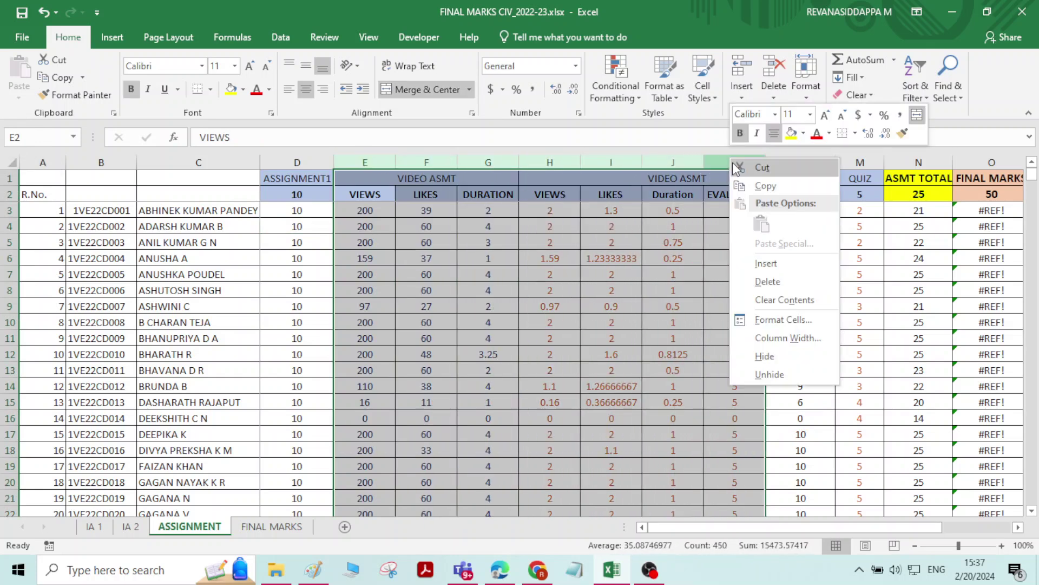
{"action": "left_click", "coordinate": [772, 355]}
Step: Replace the VIDEO ASMT header above column L with ASSIGNMENT 2 and fit the column to its contents
{"action": "left_click", "coordinate": [358, 178]}
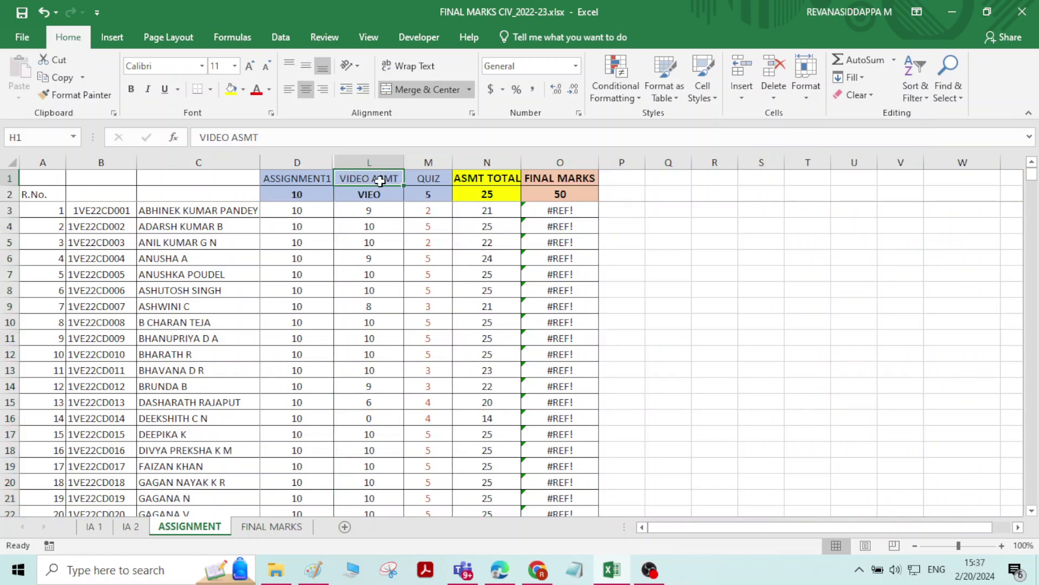
{"action": "type", "text": "ASSIGNM"}
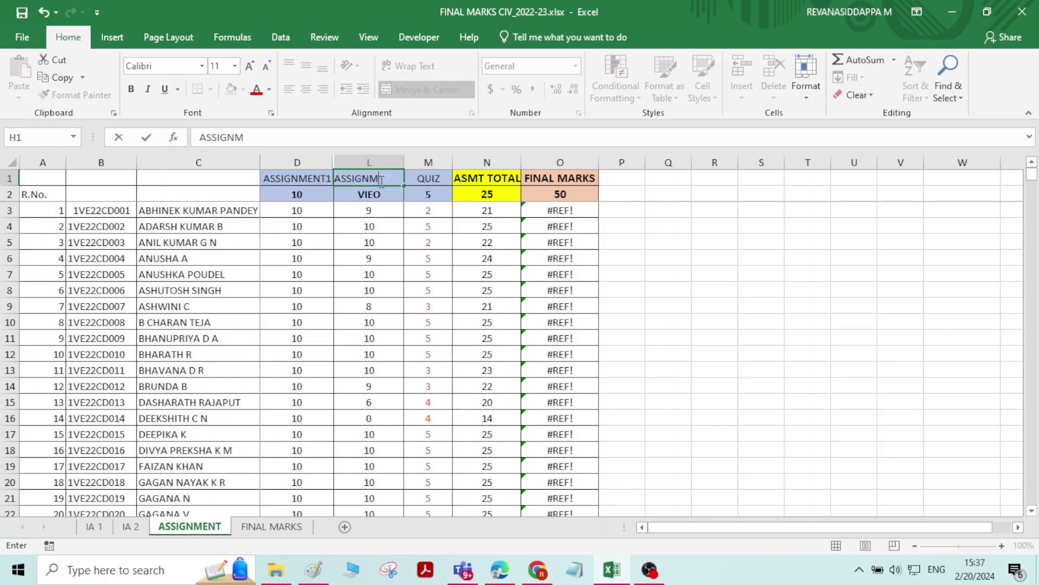
{"action": "type", "text": "ENT 2"}
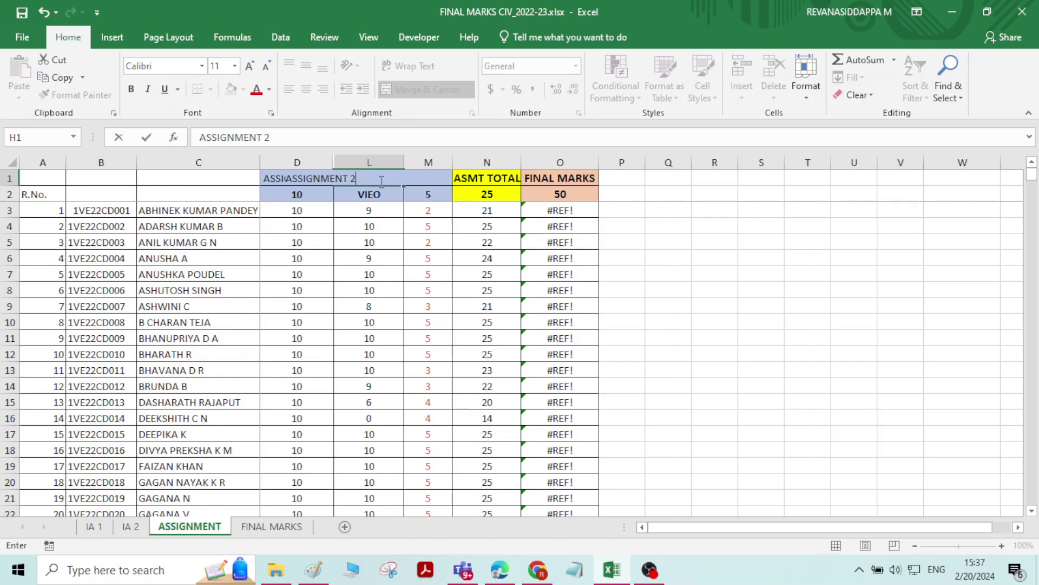
{"action": "left_click", "coordinate": [397, 256]}
{"action": "double_click", "coordinate": [404, 163]}
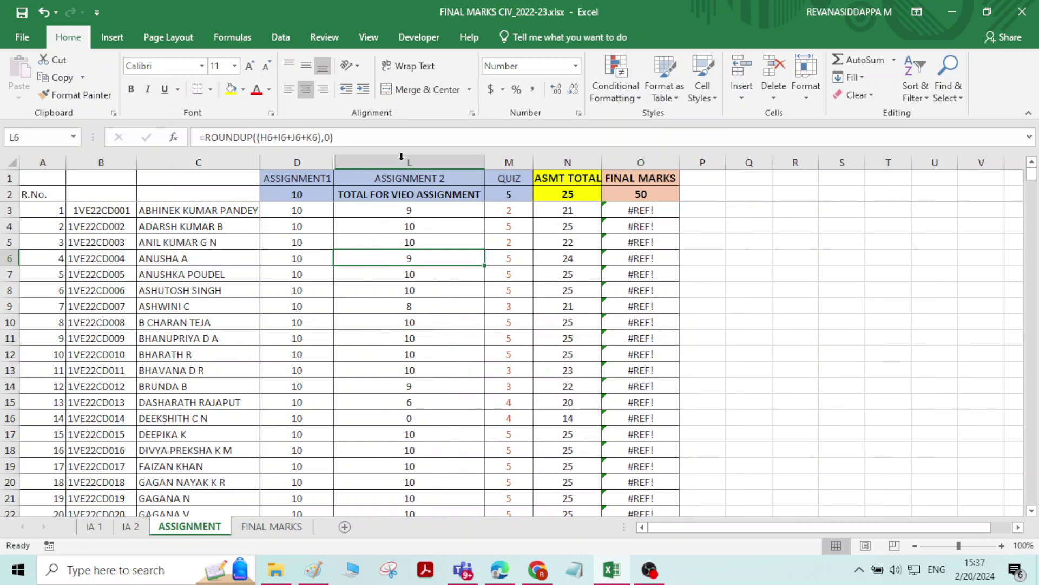
{"action": "double_click", "coordinate": [337, 165]}
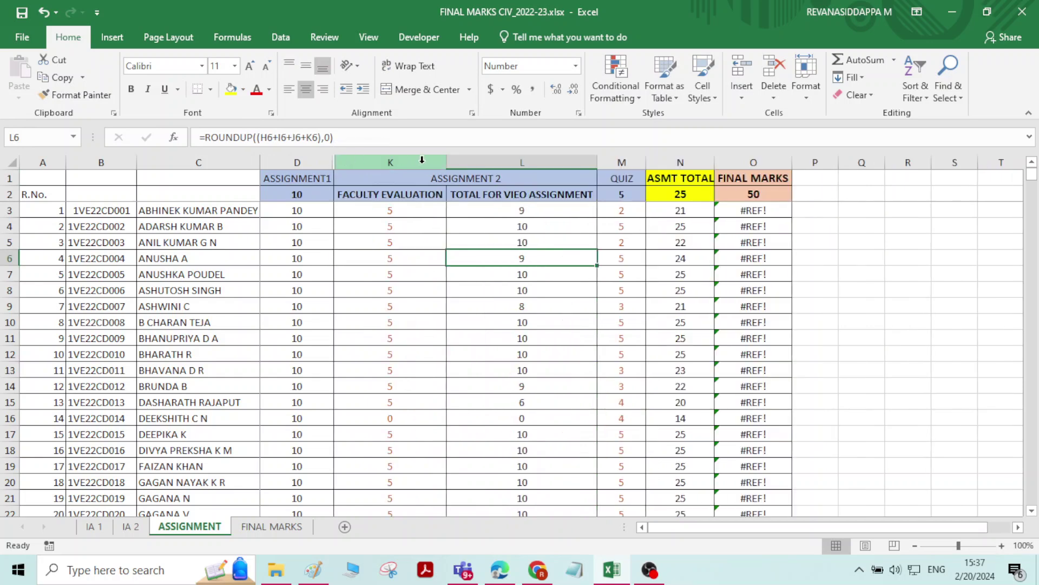
{"action": "left_click", "coordinate": [43, 12]}
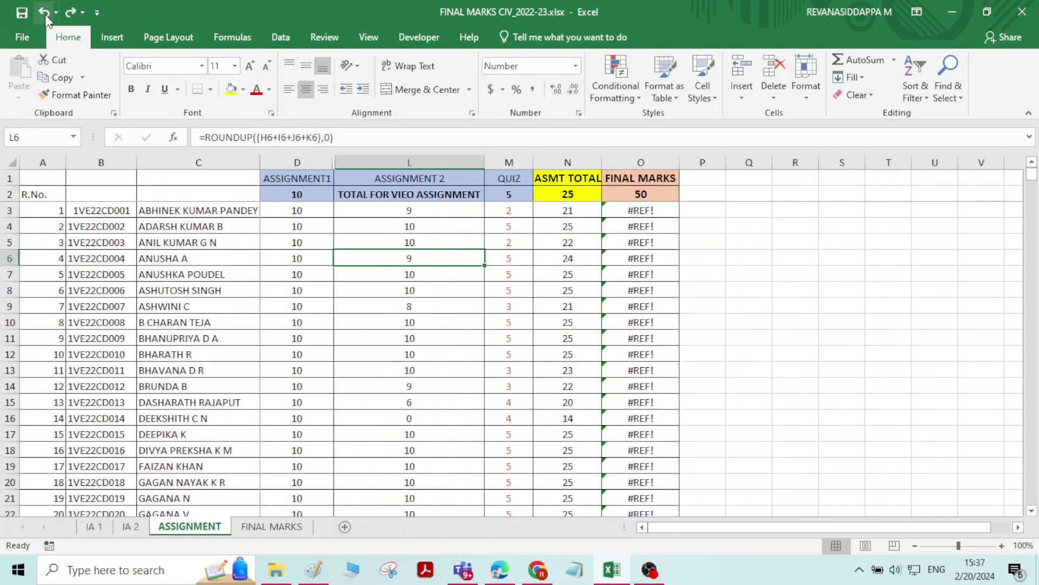
{"action": "left_click", "coordinate": [451, 235]}
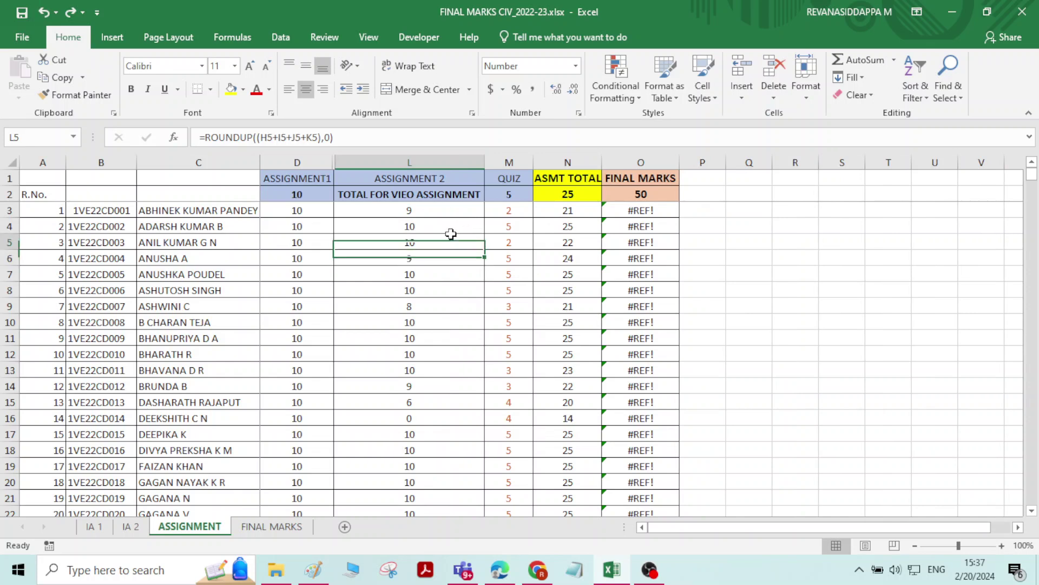
Step: Replace the subheading in L2 under ASSIGNMENT 2 with the maximum mark 10
{"action": "left_click", "coordinate": [512, 194]}
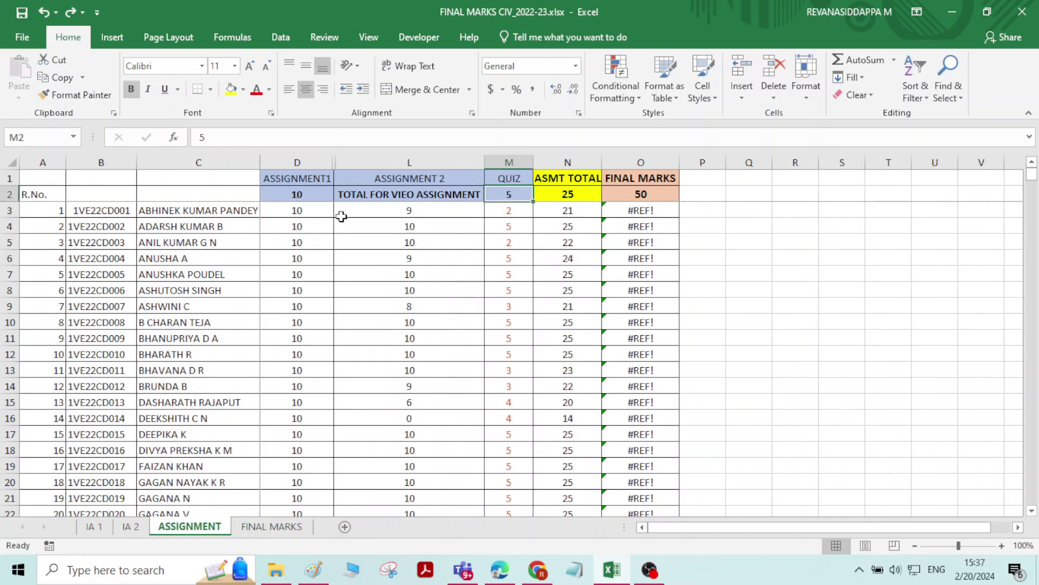
{"action": "left_click", "coordinate": [401, 195]}
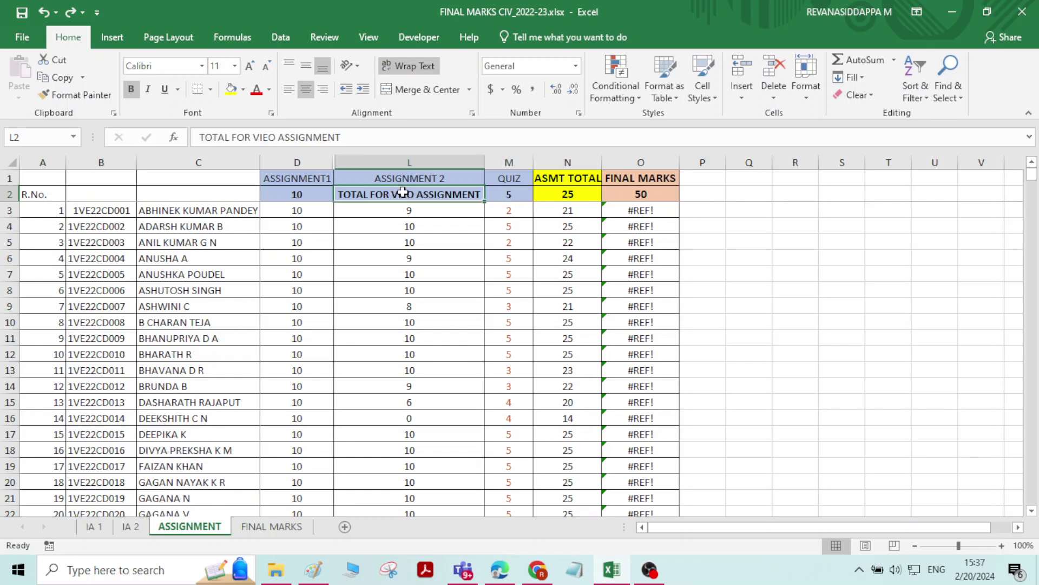
{"action": "key", "text": "Delete"}
{"action": "left_click", "coordinate": [399, 225]}
{"action": "left_click", "coordinate": [403, 197]}
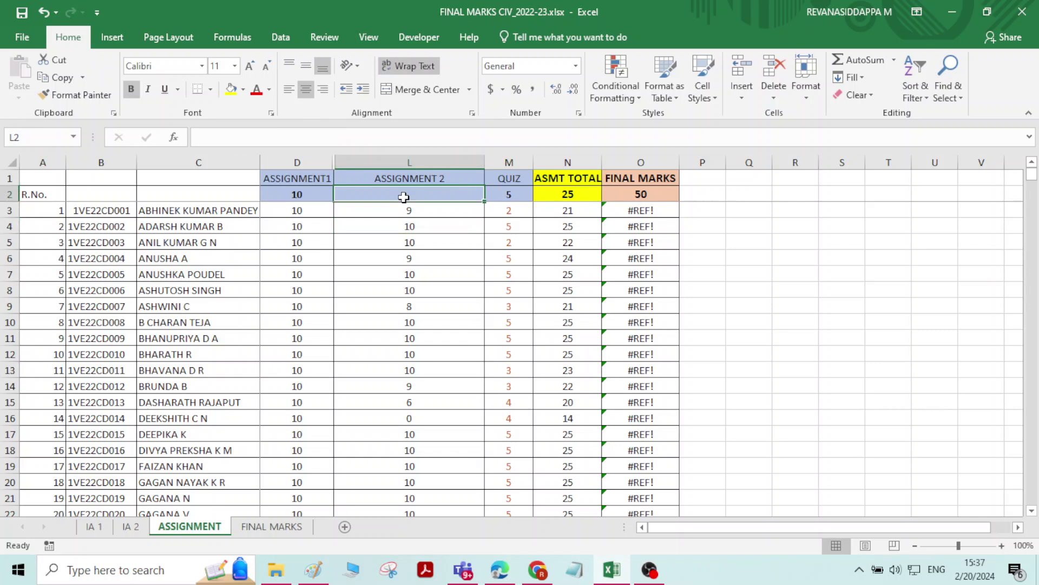
{"action": "type", "text": "10"}
{"action": "left_click", "coordinate": [379, 255]}
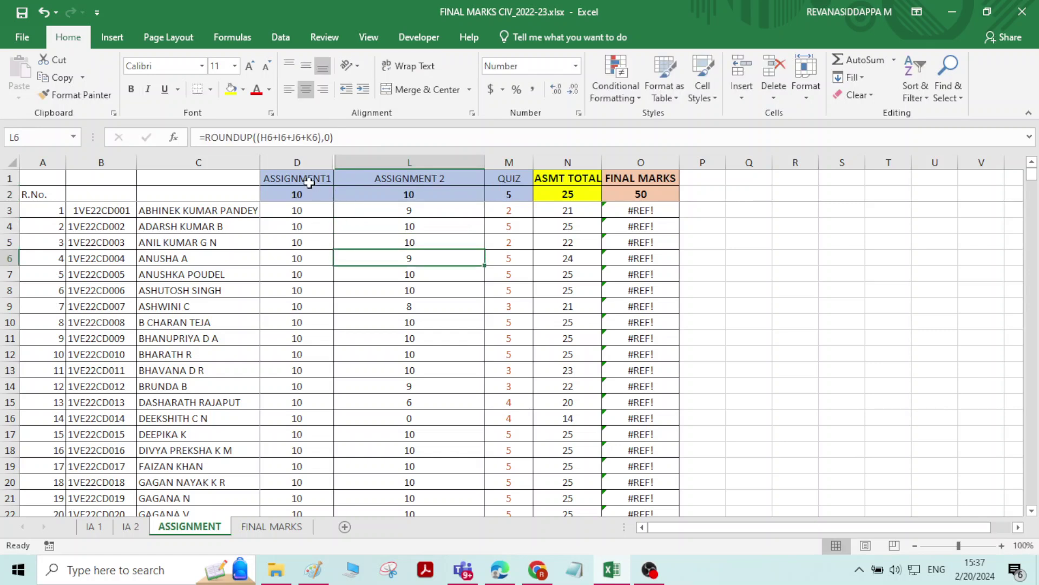
Step: Examine the maximum marks, the first student's assignment and quiz marks, and the ASMT TOTAL formula and column
{"action": "left_click_drag", "start_coordinate": [297, 192], "coordinate": [418, 191]}
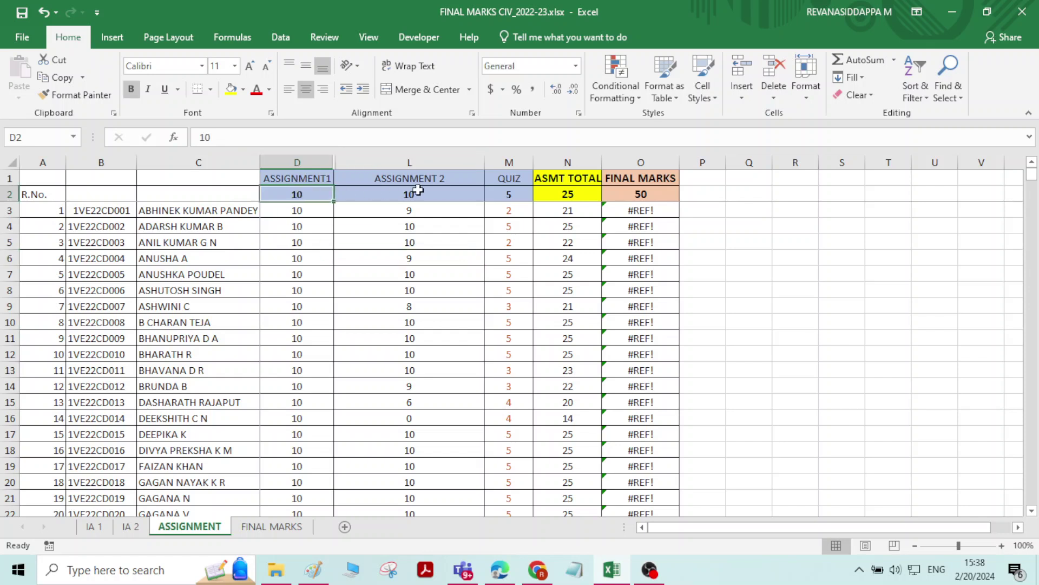
{"action": "left_click", "coordinate": [418, 191]}
{"action": "left_click", "coordinate": [517, 194]}
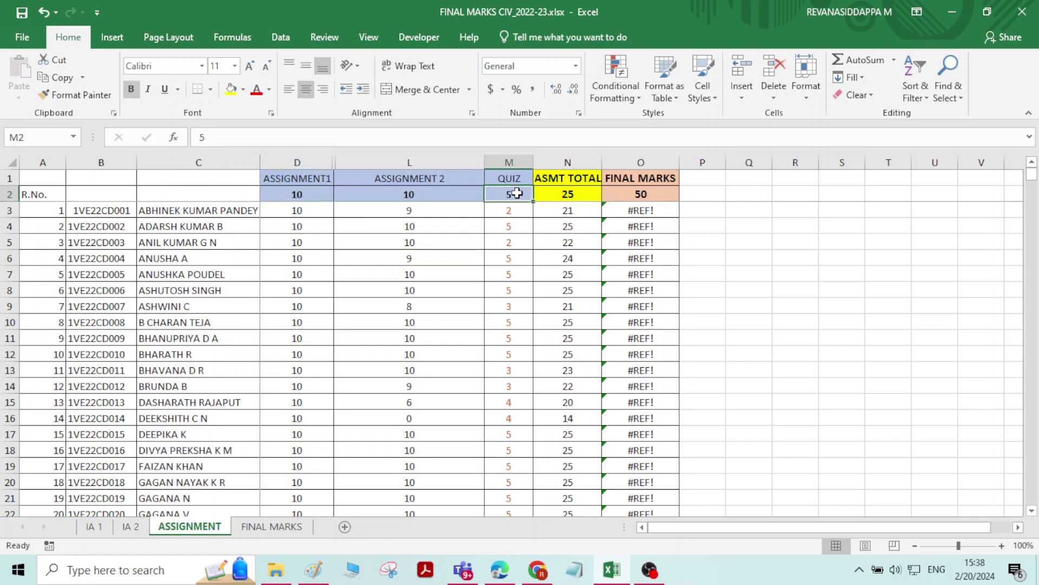
{"action": "left_click", "coordinate": [292, 211]}
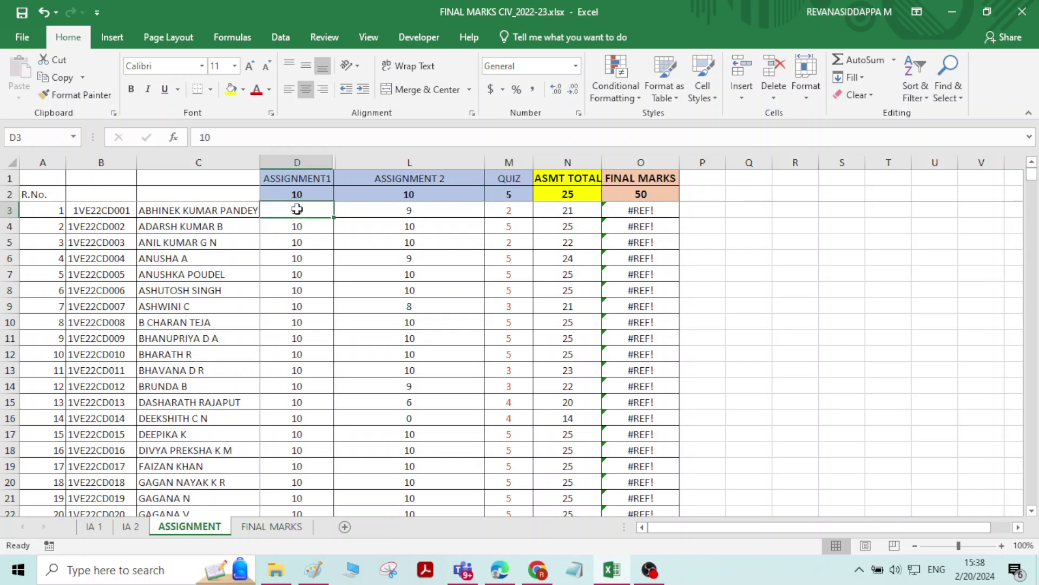
{"action": "left_click", "coordinate": [416, 209]}
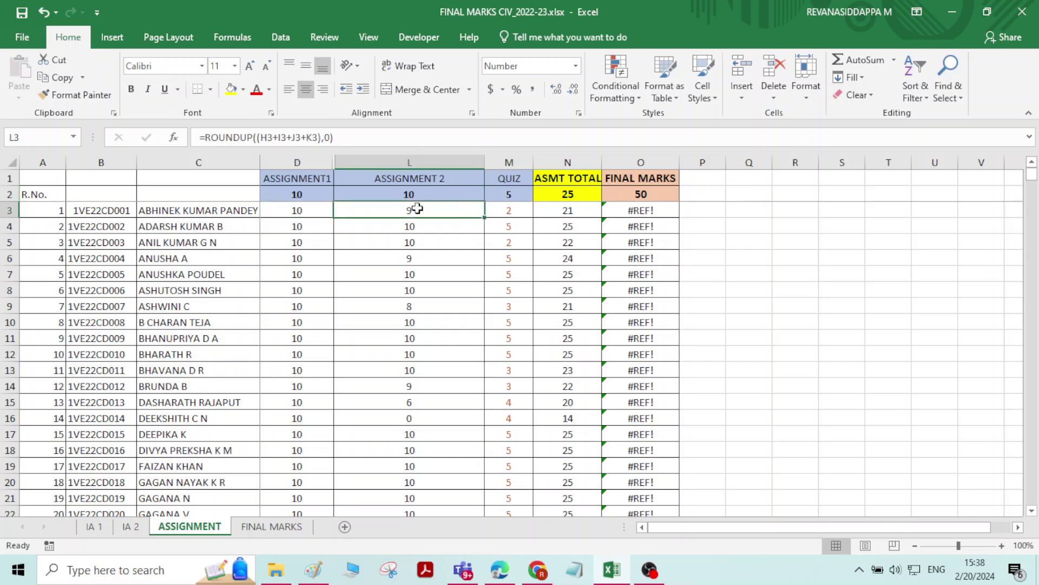
{"action": "left_click", "coordinate": [520, 208]}
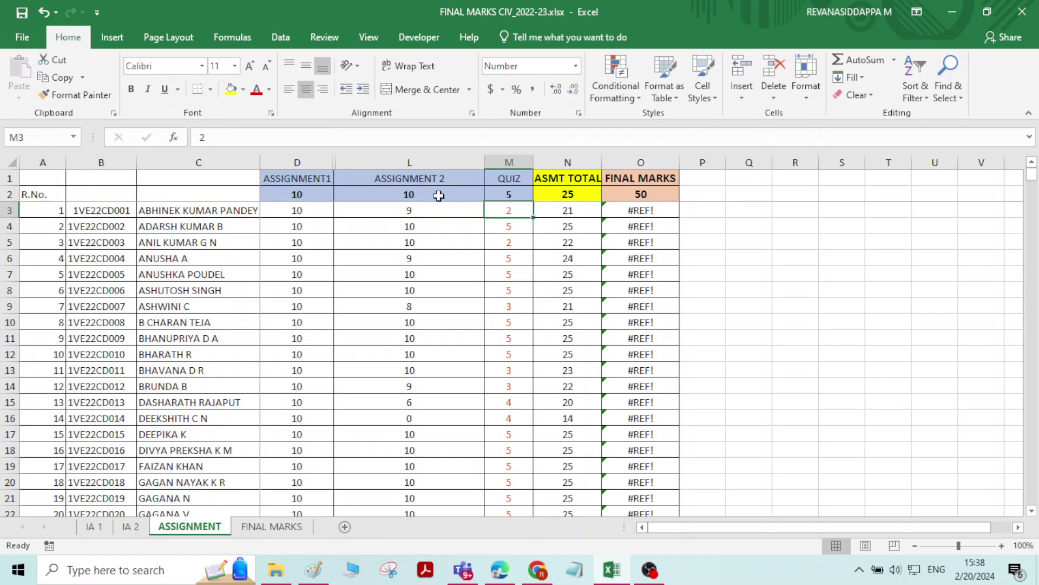
{"action": "left_click", "coordinate": [575, 193]}
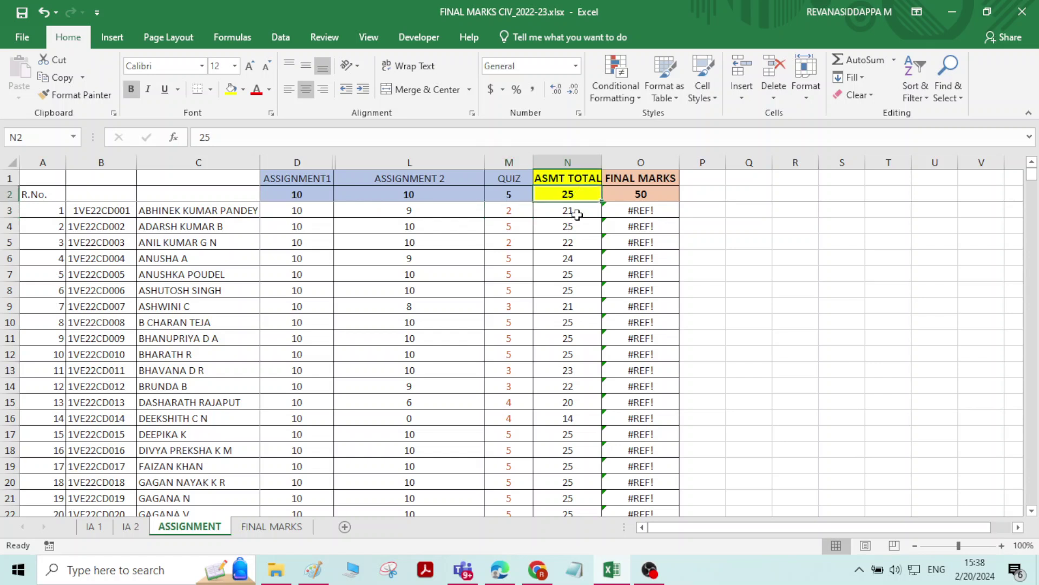
{"action": "left_click", "coordinate": [585, 213]}
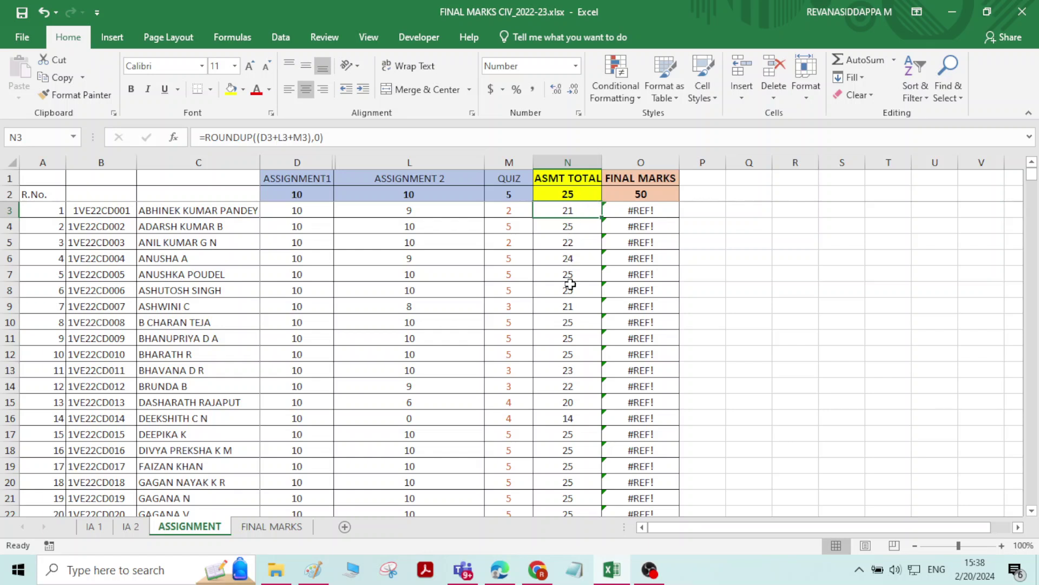
{"action": "left_click_drag", "start_coordinate": [570, 365], "coordinate": [571, 386]}
{"action": "left_click_drag", "start_coordinate": [569, 210], "coordinate": [566, 468]}
{"action": "left_click", "coordinate": [569, 192]}
{"action": "scroll", "coordinate": [564, 364], "scroll_direction": "down", "scroll_amount": 3}
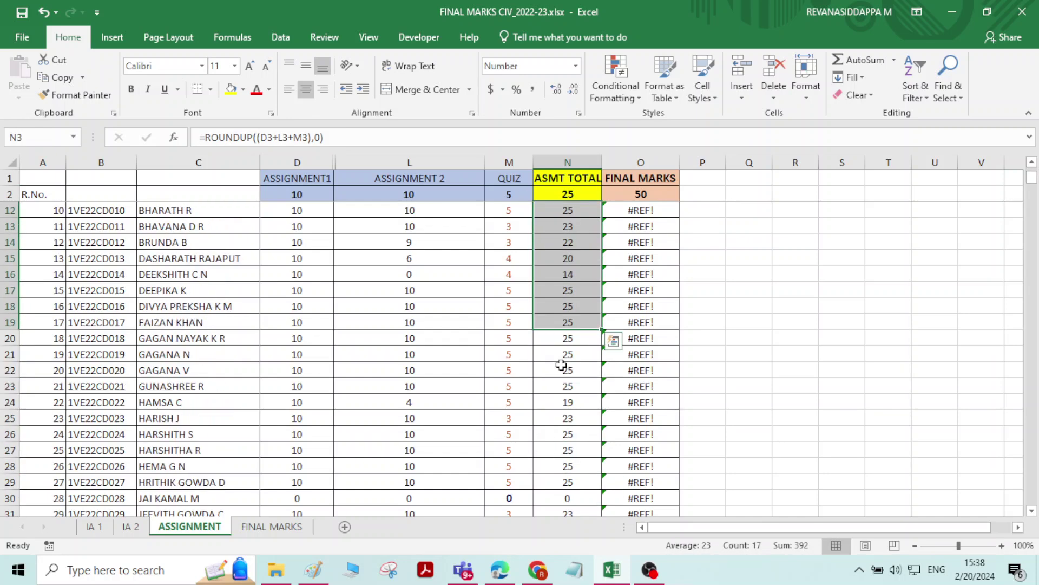
Step: On the FINAL MARKS sheet, delete the IA 1, IA 2 and IA TOTAL columns (D through F)
{"action": "left_click", "coordinate": [261, 526]}
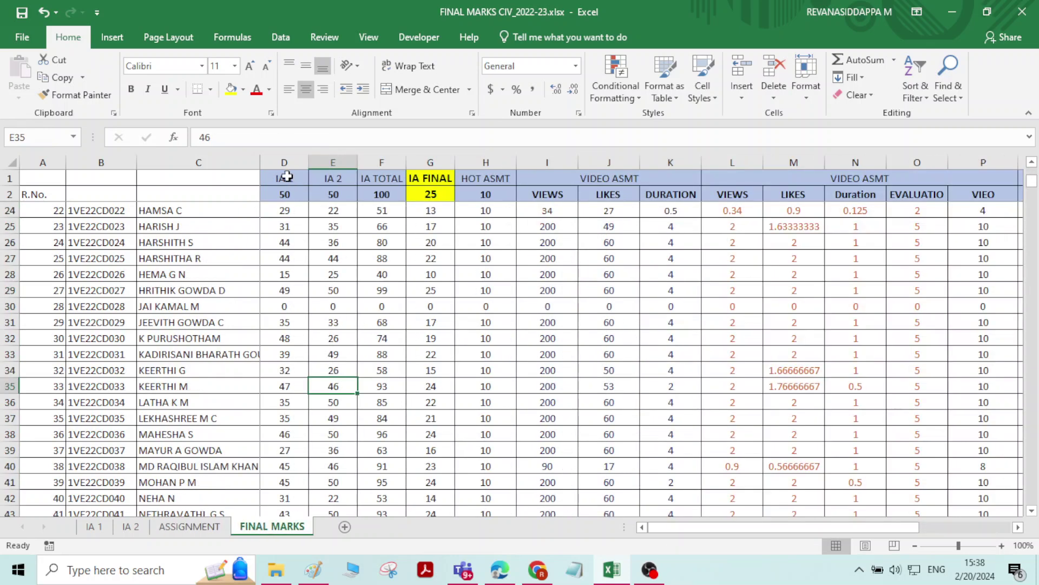
{"action": "left_click_drag", "start_coordinate": [284, 163], "coordinate": [826, 172]}
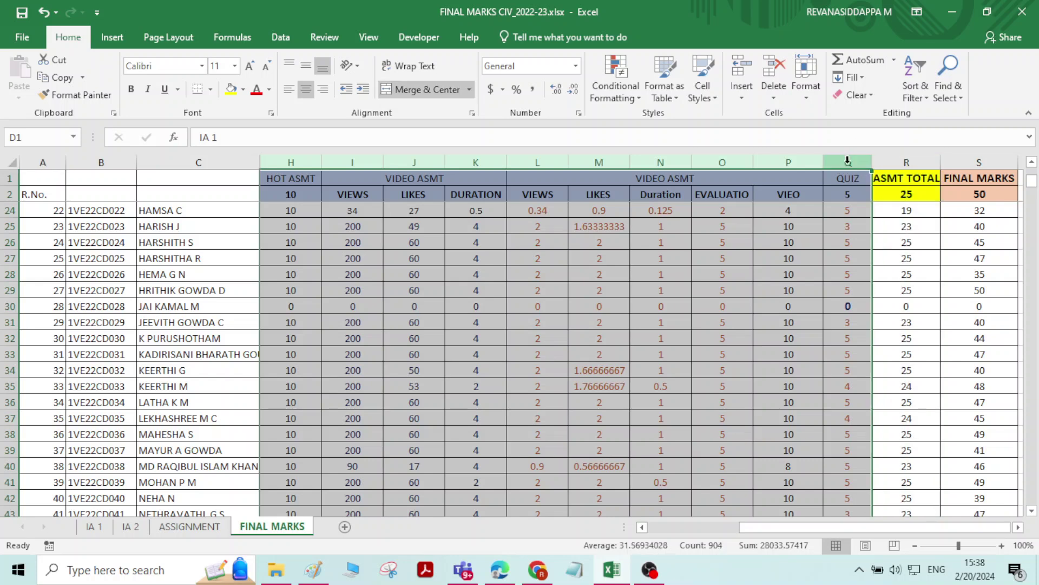
{"action": "left_click_drag", "start_coordinate": [834, 528], "coordinate": [742, 527]}
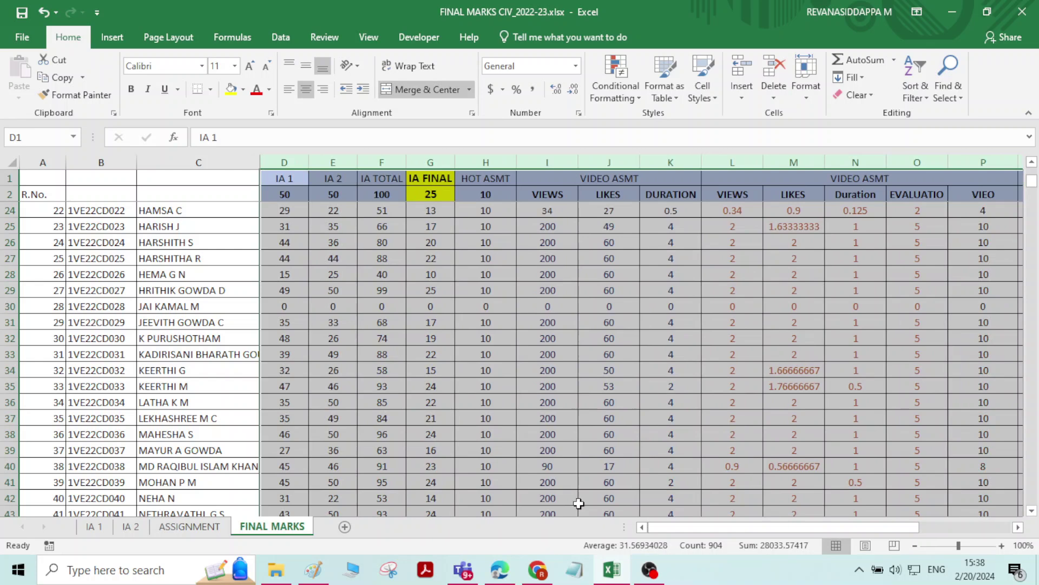
{"action": "left_click", "coordinate": [368, 209]}
{"action": "left_click_drag", "start_coordinate": [290, 162], "coordinate": [394, 158]}
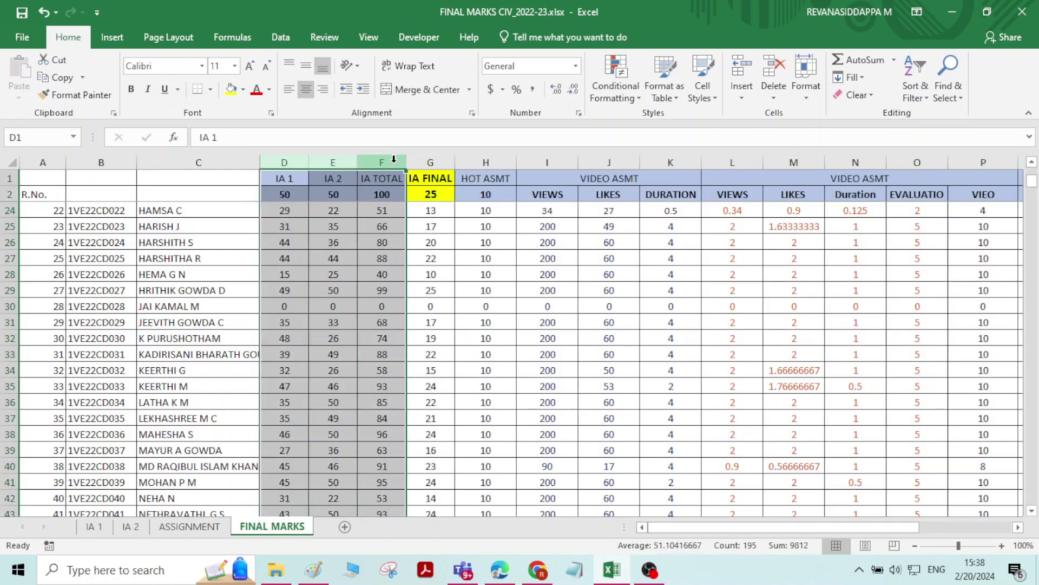
{"action": "right_click", "coordinate": [394, 158]}
{"action": "left_click", "coordinate": [445, 282]}
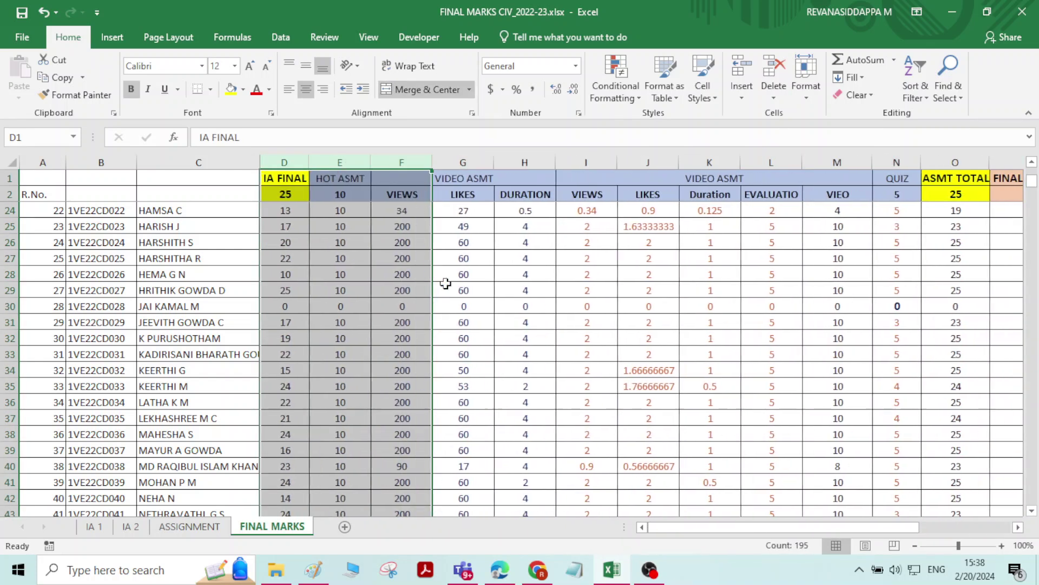
Step: On the FINAL MARKS sheet, delete the columns from HOT ASMT through QUIZ (E through N)
{"action": "left_click", "coordinate": [351, 162]}
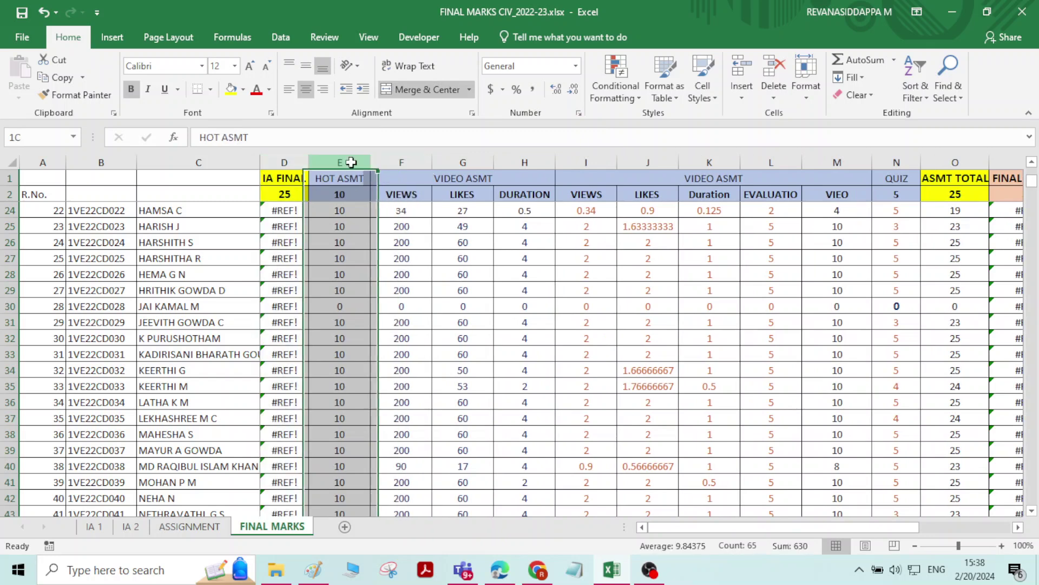
{"action": "left_click_drag", "start_coordinate": [350, 162], "coordinate": [894, 157]}
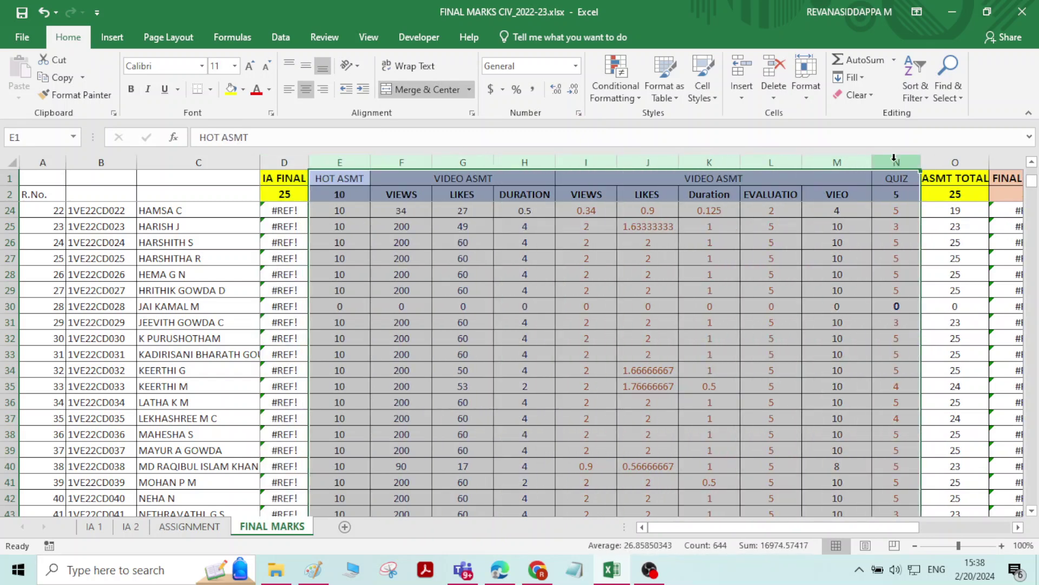
{"action": "right_click", "coordinate": [895, 158]}
{"action": "left_click", "coordinate": [936, 282]}
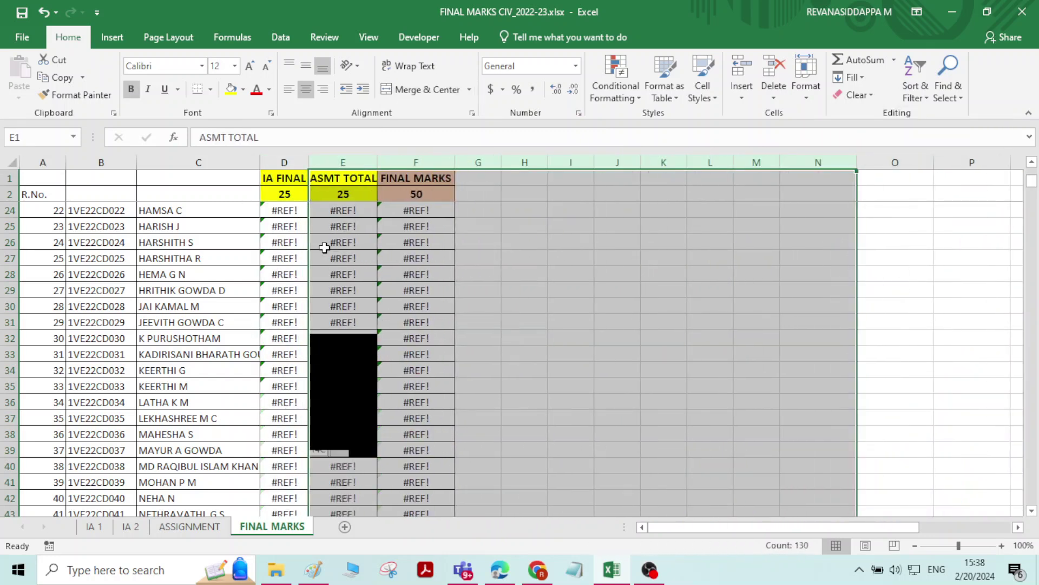
{"action": "left_click", "coordinate": [324, 247]}
Step: Examine the first student's marks on the IA 1 and IA 2 sheets and the ASMT TOTAL column on the ASSIGNMENT sheet
{"action": "left_click", "coordinate": [94, 527]}
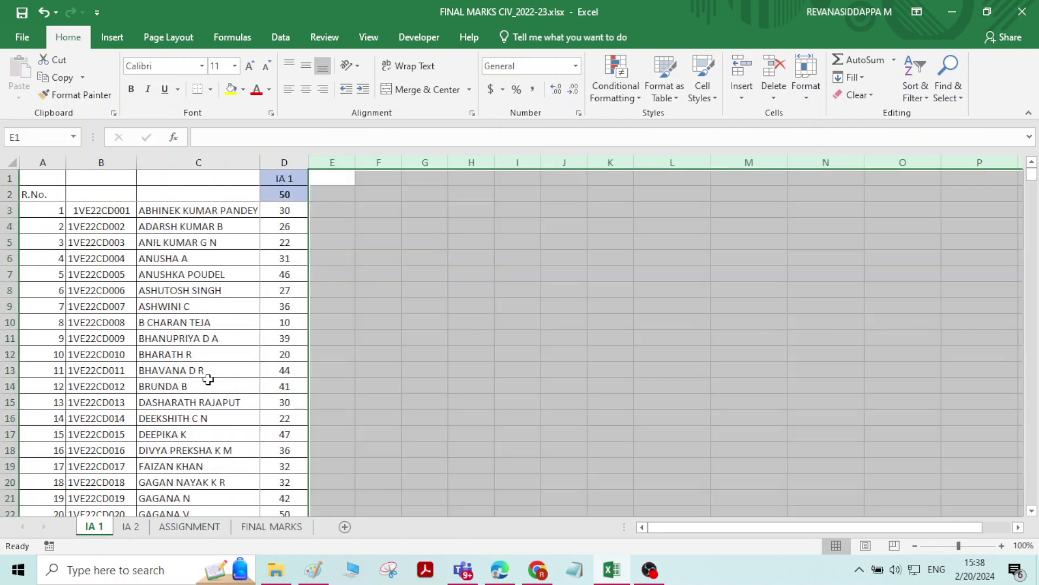
{"action": "left_click", "coordinate": [284, 212]}
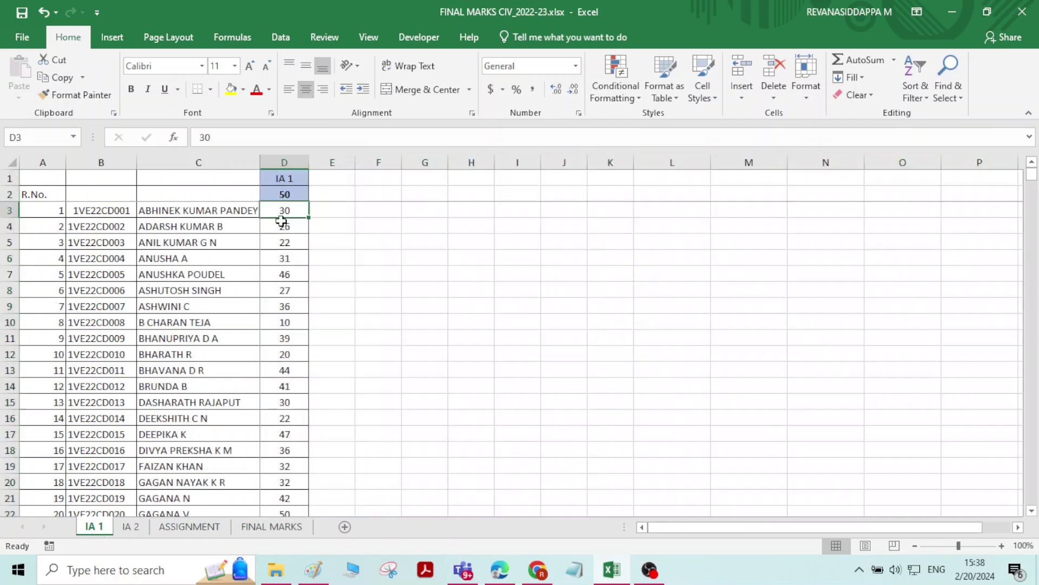
{"action": "left_click", "coordinate": [130, 526]}
{"action": "left_click", "coordinate": [286, 210]}
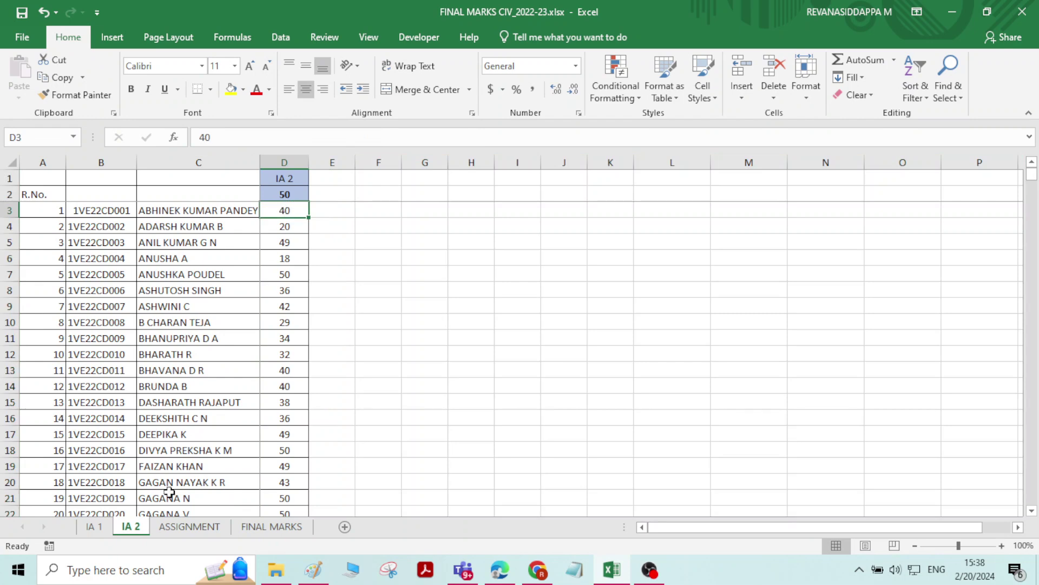
{"action": "left_click", "coordinate": [190, 527]}
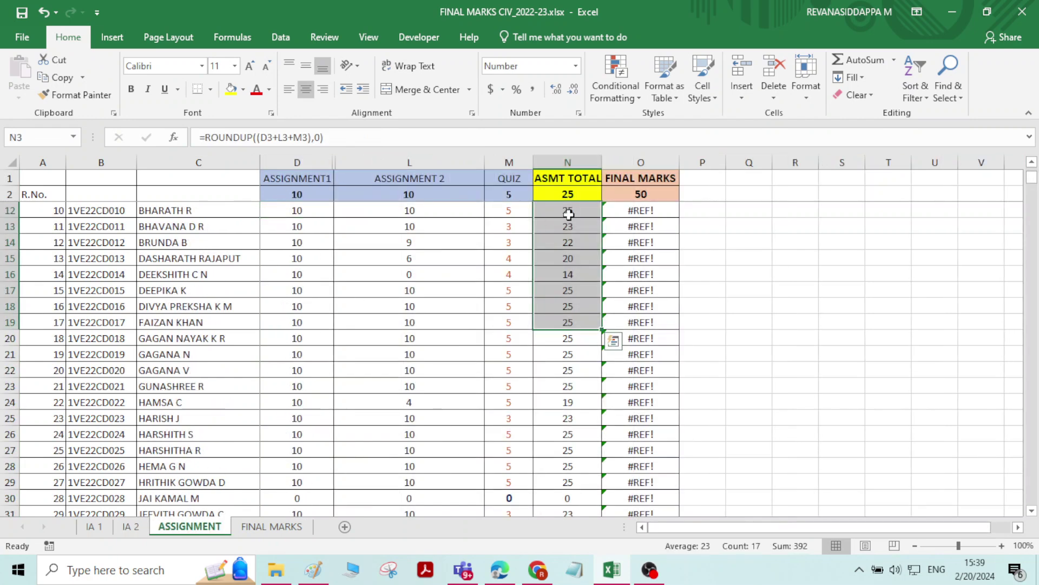
{"action": "left_click_drag", "start_coordinate": [568, 215], "coordinate": [492, 367]}
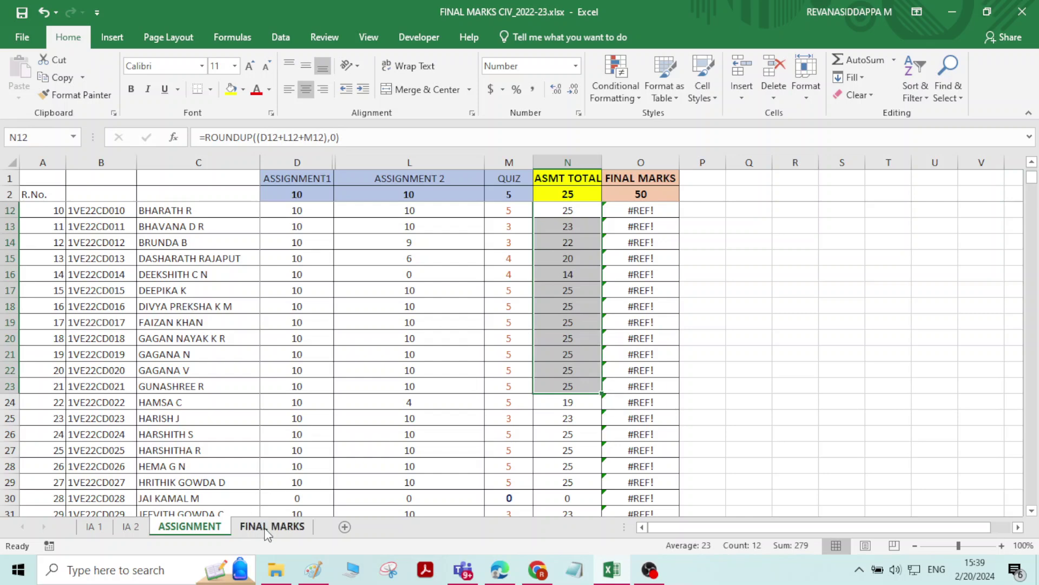
Step: Examine the IA FINAL formula on the FINAL MARKS sheet and the source columns on the IA 1, IA 2 and ASSIGNMENT sheets
{"action": "left_click", "coordinate": [268, 527]}
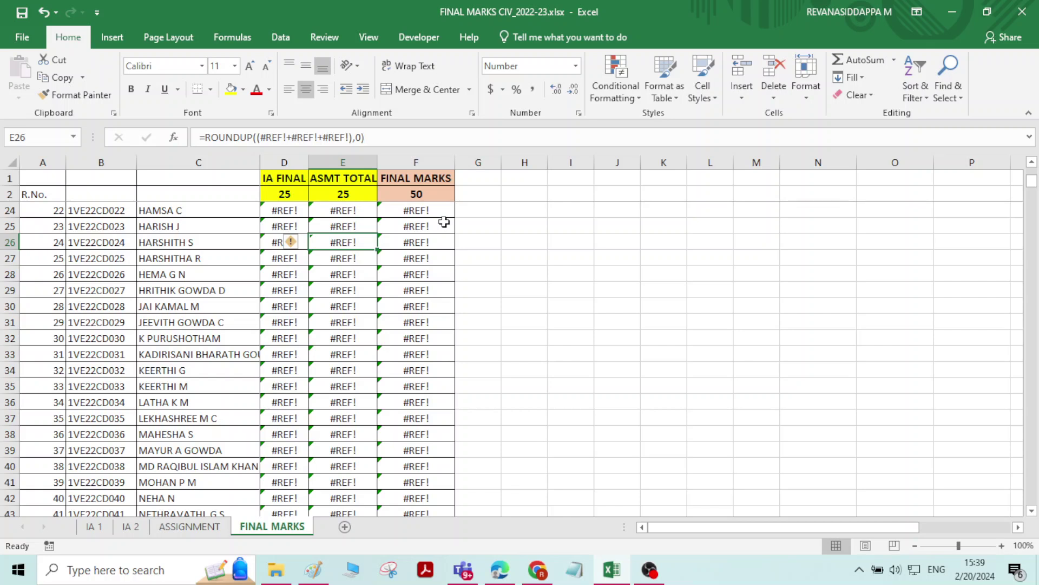
{"action": "left_click", "coordinate": [291, 209]}
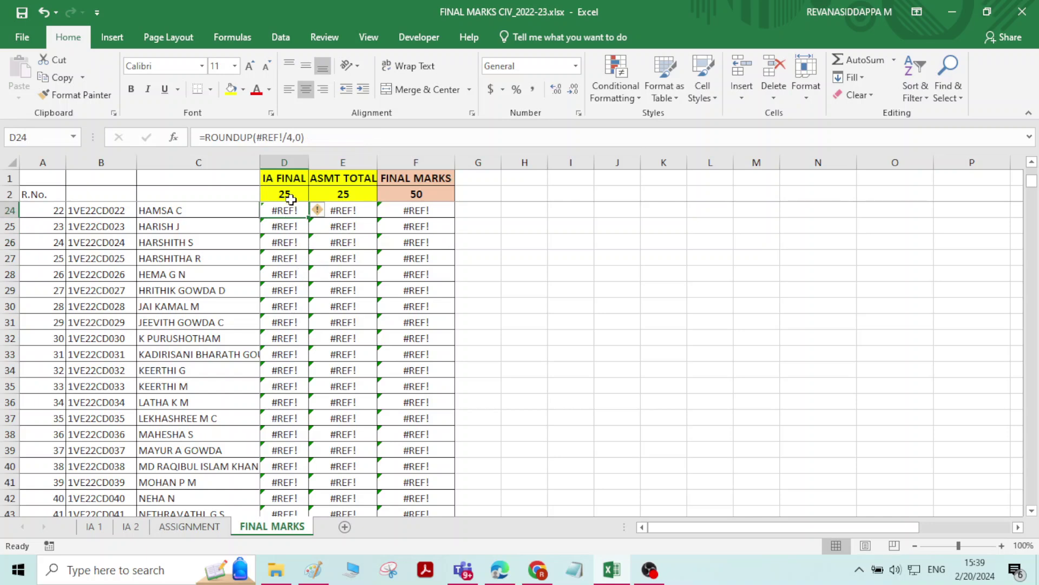
{"action": "left_click", "coordinate": [91, 527]}
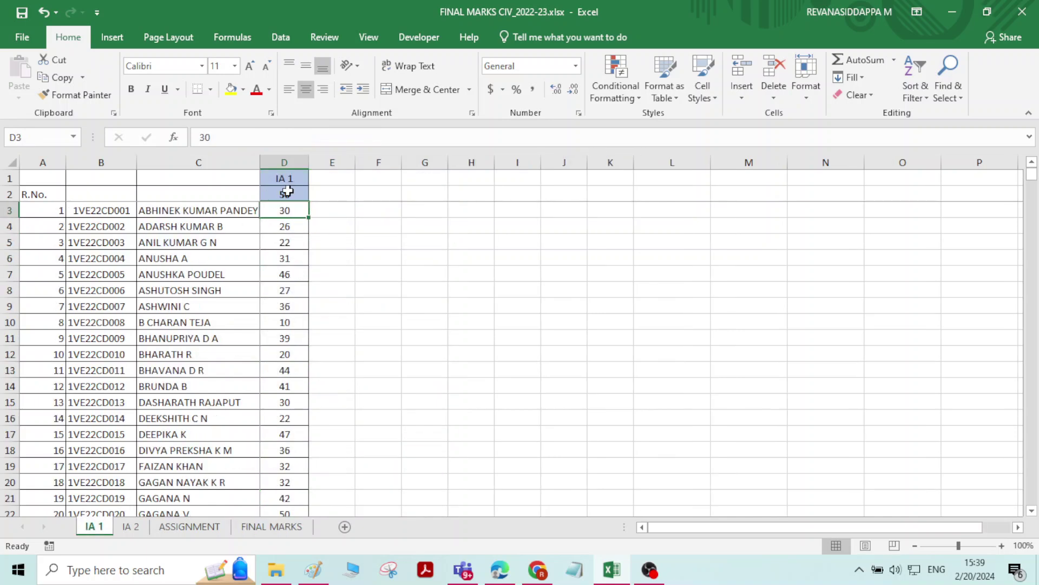
{"action": "left_click", "coordinate": [130, 526]}
{"action": "left_click", "coordinate": [284, 195]}
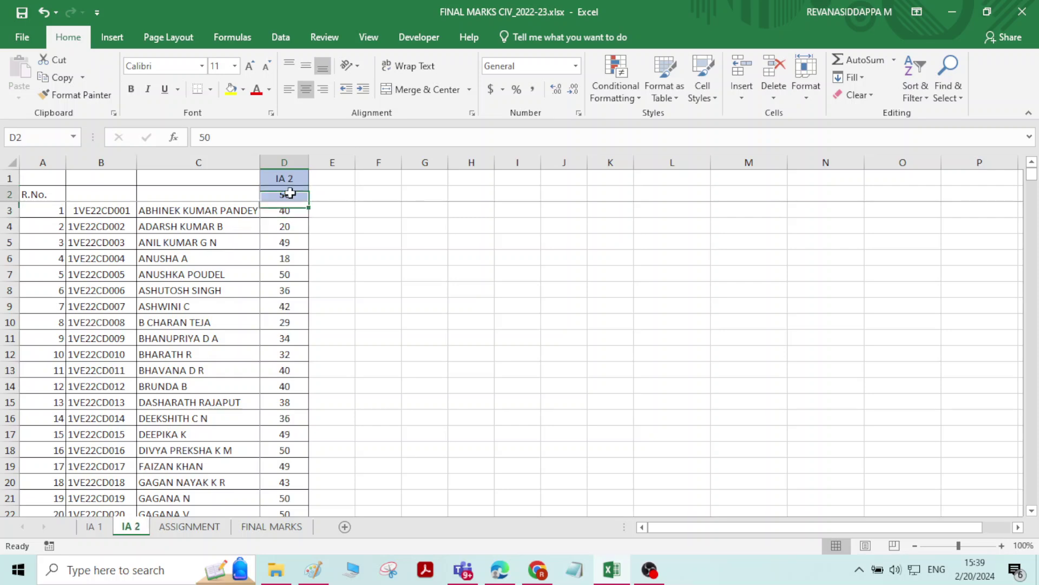
{"action": "left_click", "coordinate": [190, 526]}
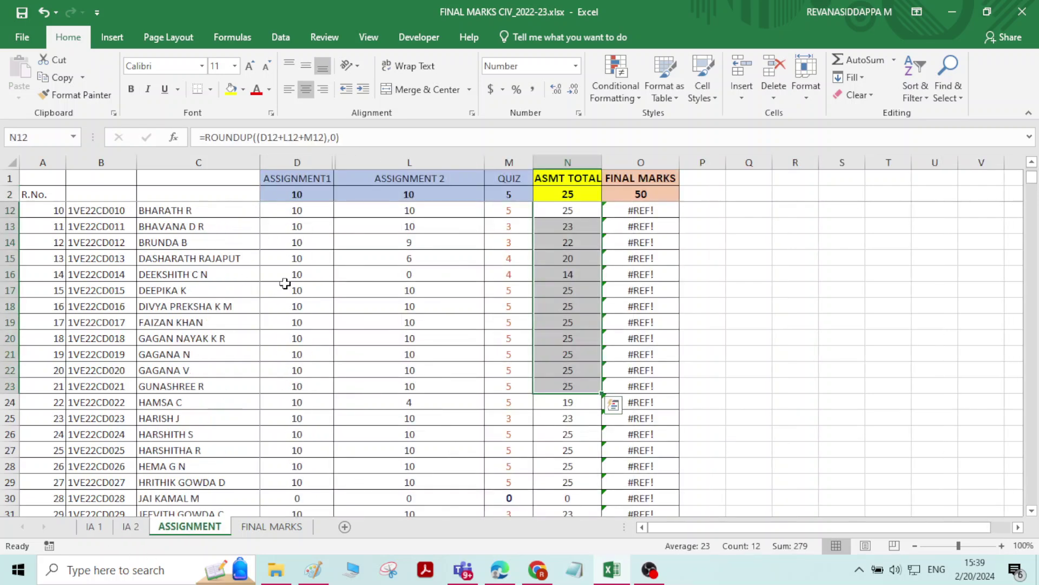
{"action": "left_click", "coordinate": [271, 526]}
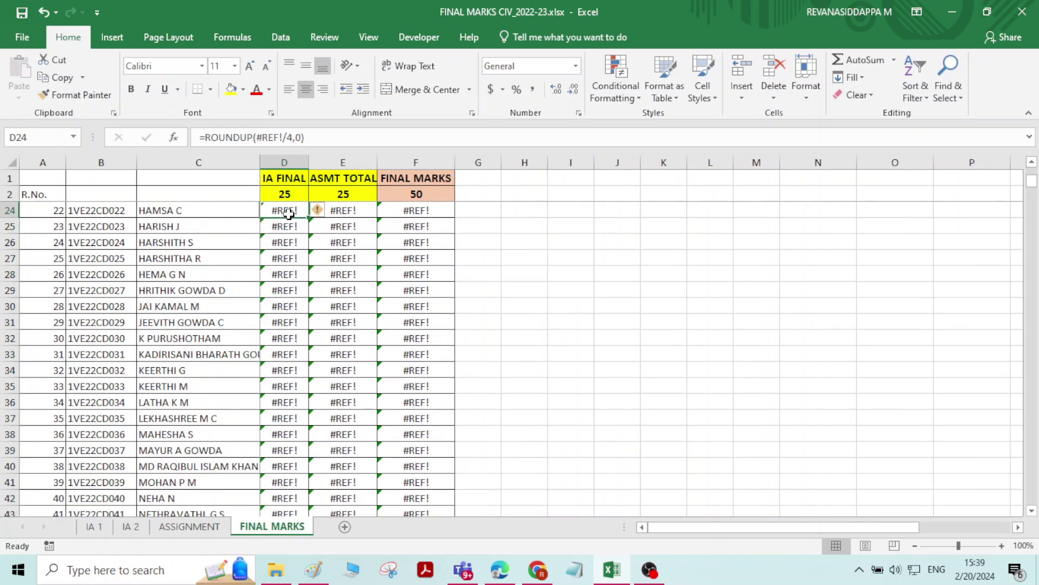
{"action": "left_click", "coordinate": [130, 526]}
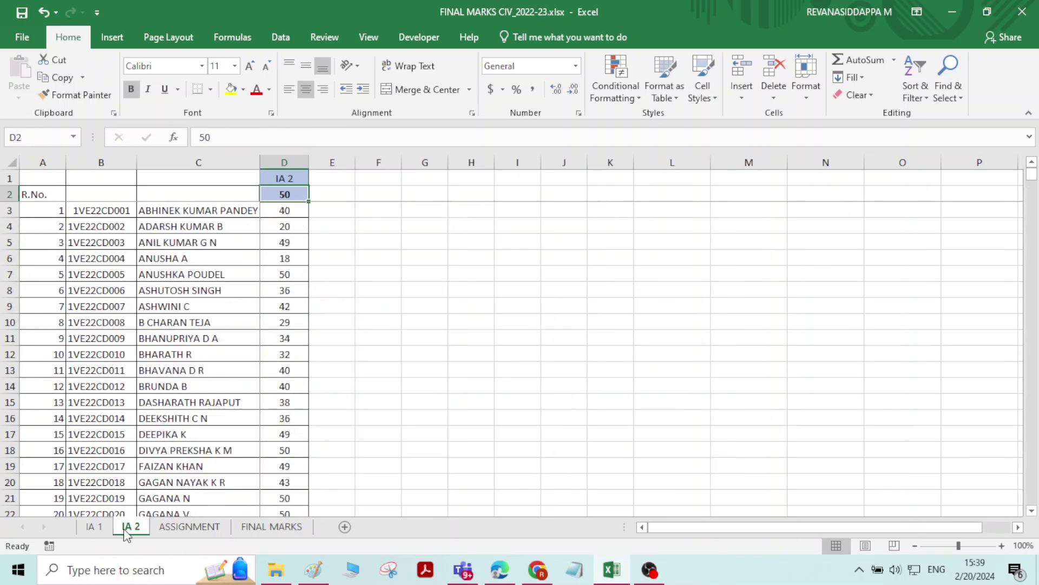
{"action": "key", "text": "ctrl+Page_Up"}
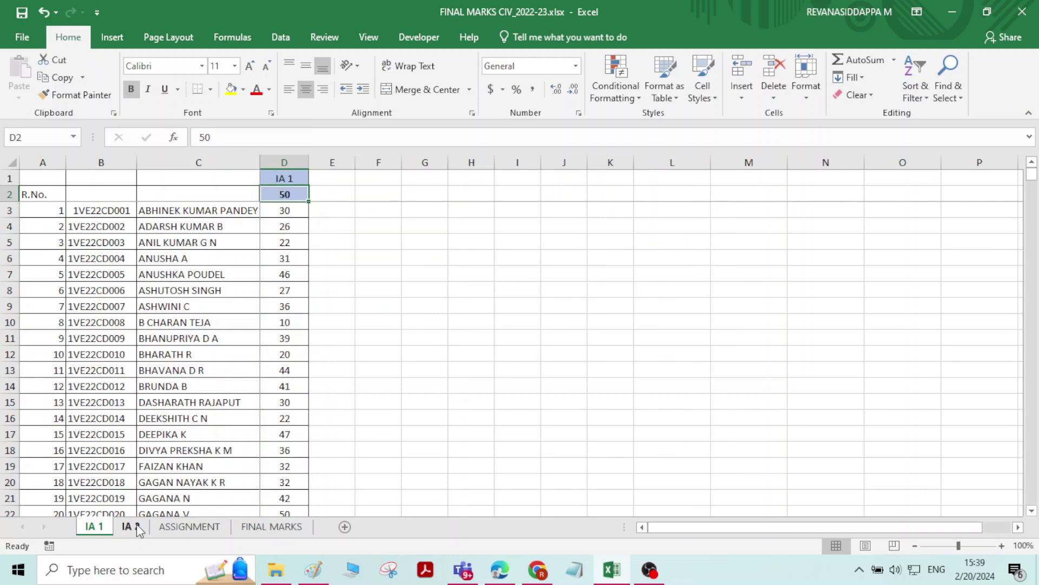
{"action": "left_click", "coordinate": [190, 526]}
{"action": "left_click", "coordinate": [255, 526]}
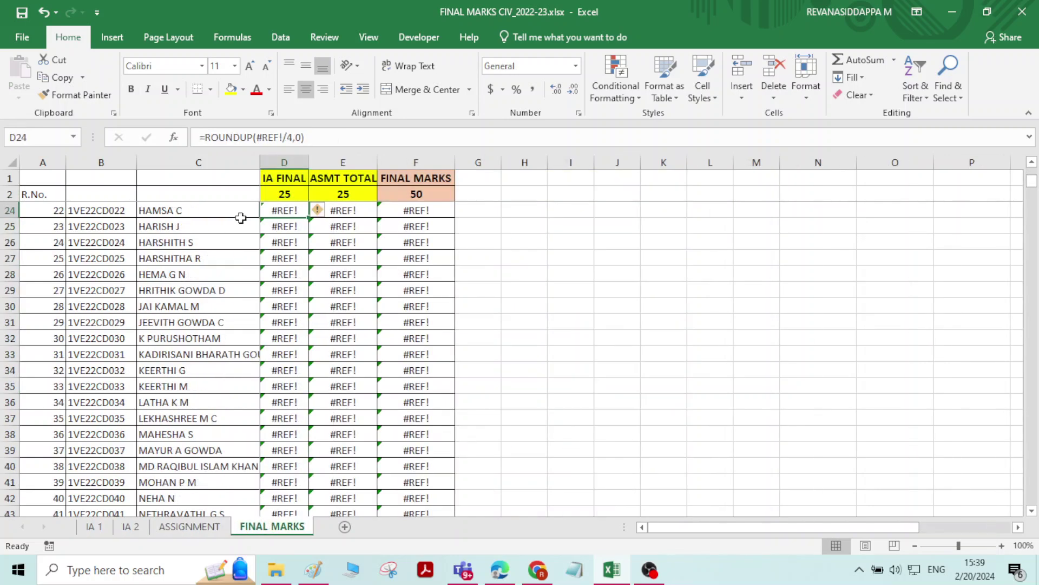
Step: Insert a blank column before IA FINAL on the FINAL MARKS sheet and head it FOR 100 in D1
{"action": "left_click", "coordinate": [292, 162]}
{"action": "right_click", "coordinate": [294, 165]}
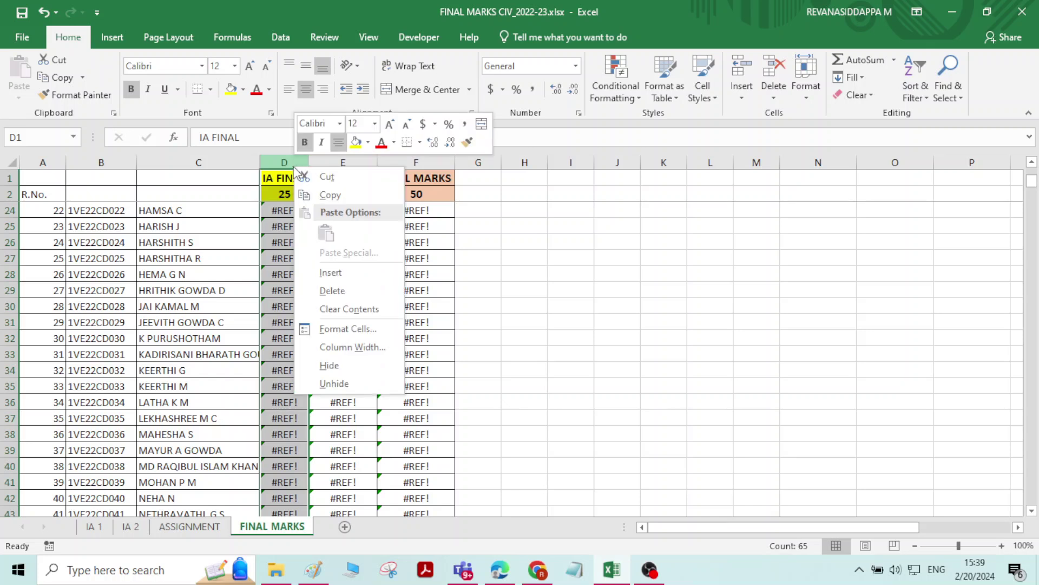
{"action": "left_click", "coordinate": [331, 273]}
{"action": "left_click", "coordinate": [327, 178]}
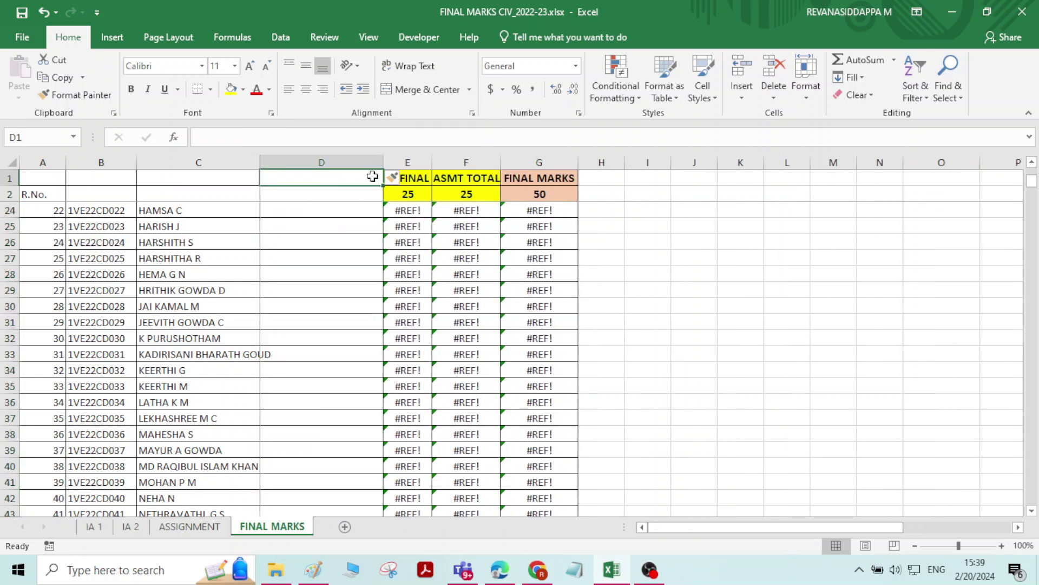
{"action": "type", "text": "FOR "}
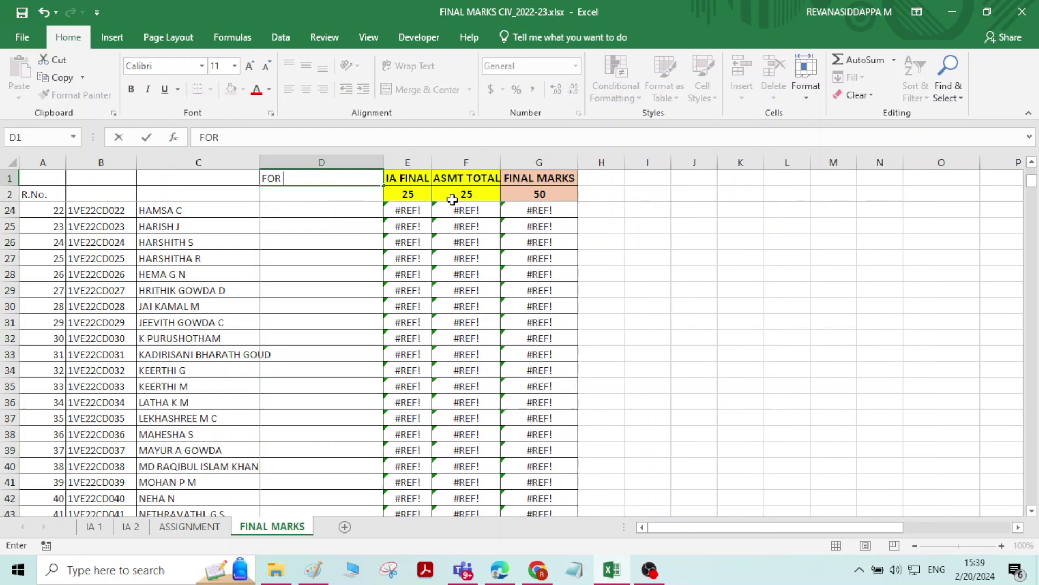
{"action": "type", "text": "100"}
{"action": "key", "text": "Return"}
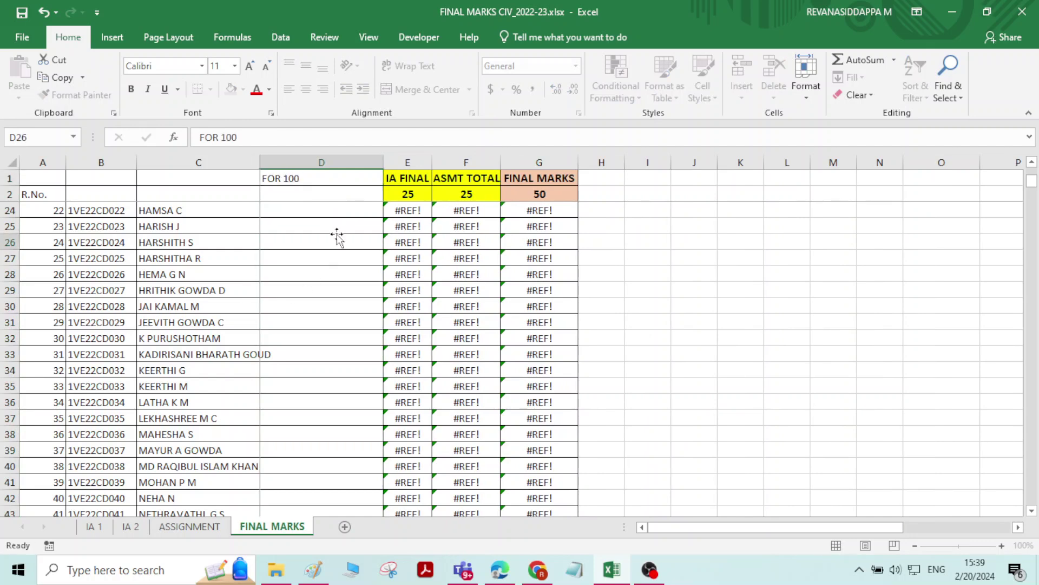
Step: In D3 of the FINAL MARKS sheet, add the first student's IA 1 and IA 2 marks with ='IA 1'!D3+'IA 2'!D3
{"action": "left_click", "coordinate": [333, 242]}
{"action": "left_click", "coordinate": [327, 210]}
{"action": "left_click", "coordinate": [94, 526]}
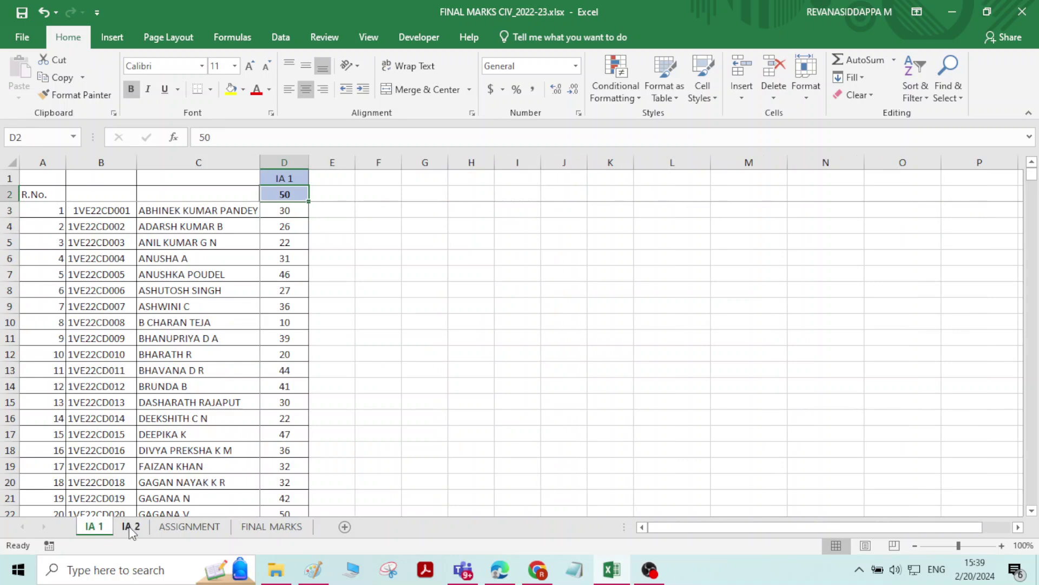
{"action": "left_click", "coordinate": [287, 528]}
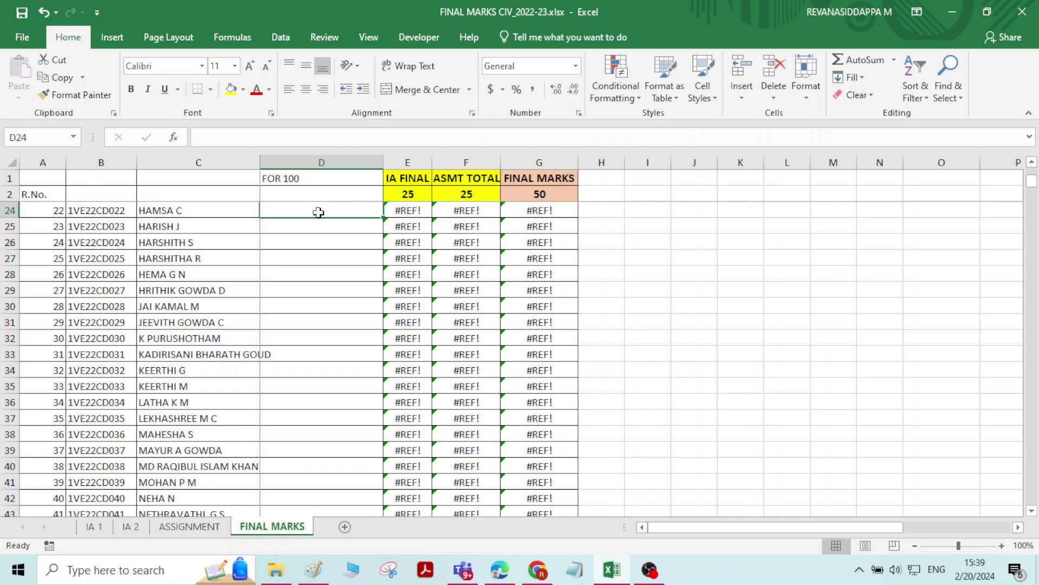
{"action": "scroll", "coordinate": [322, 235], "scroll_direction": "up", "scroll_amount": 3}
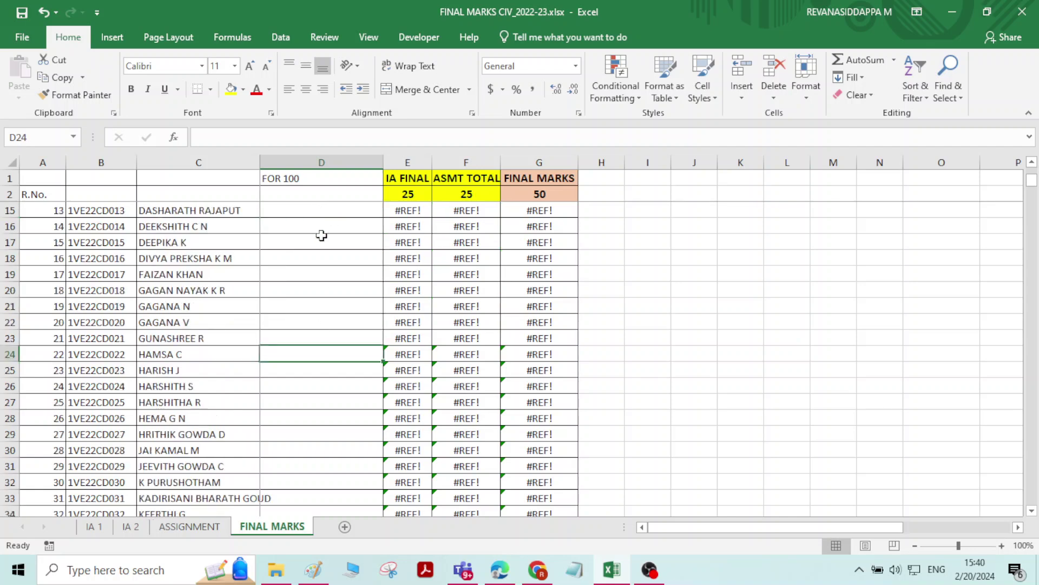
{"action": "scroll", "coordinate": [322, 235], "scroll_direction": "up", "scroll_amount": 4}
{"action": "left_click", "coordinate": [317, 207]}
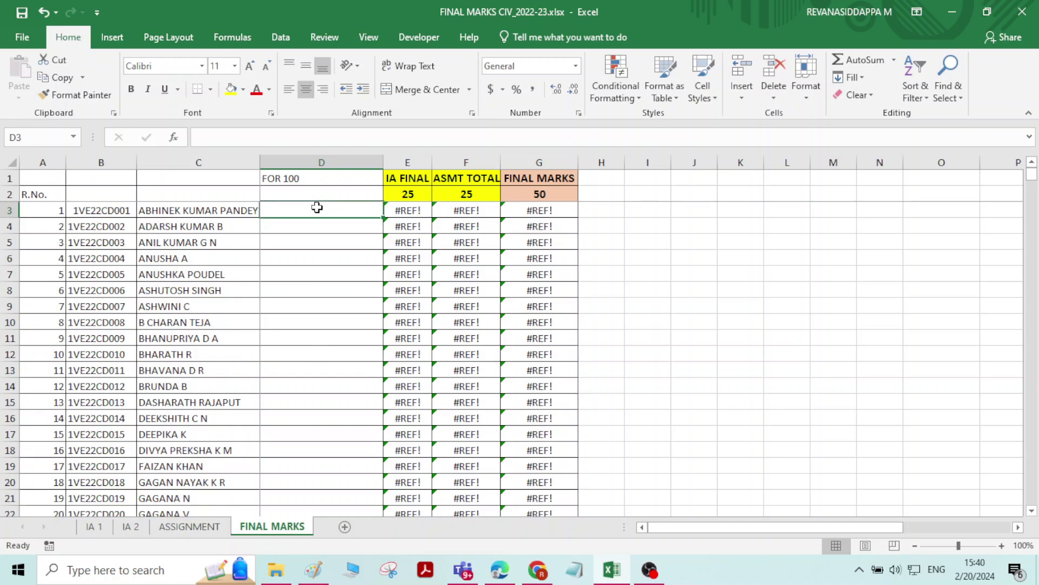
{"action": "type", "text": "="}
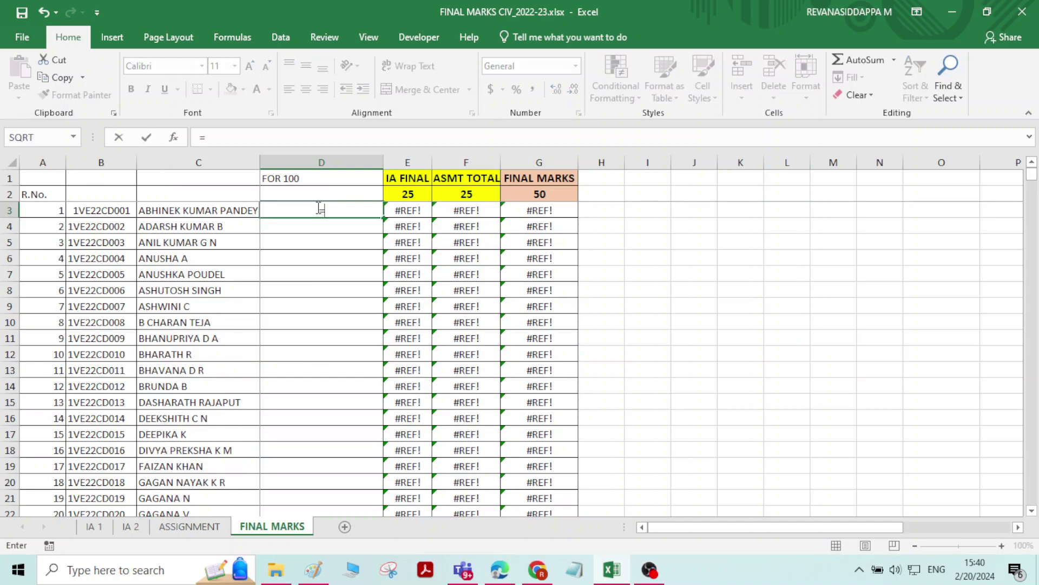
{"action": "left_click", "coordinate": [99, 527]}
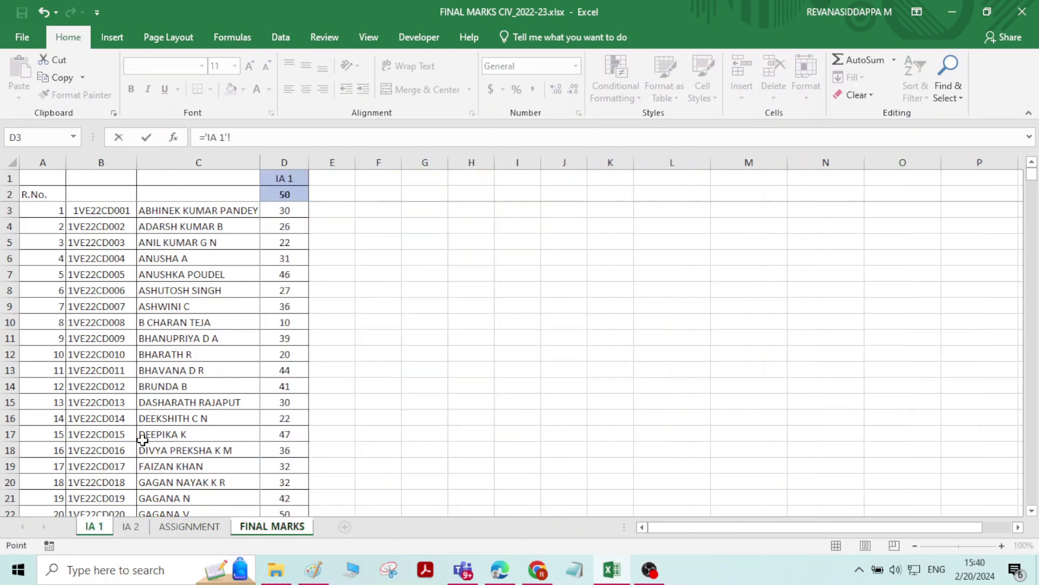
{"action": "left_click", "coordinate": [298, 213]}
{"action": "left_click", "coordinate": [130, 527]}
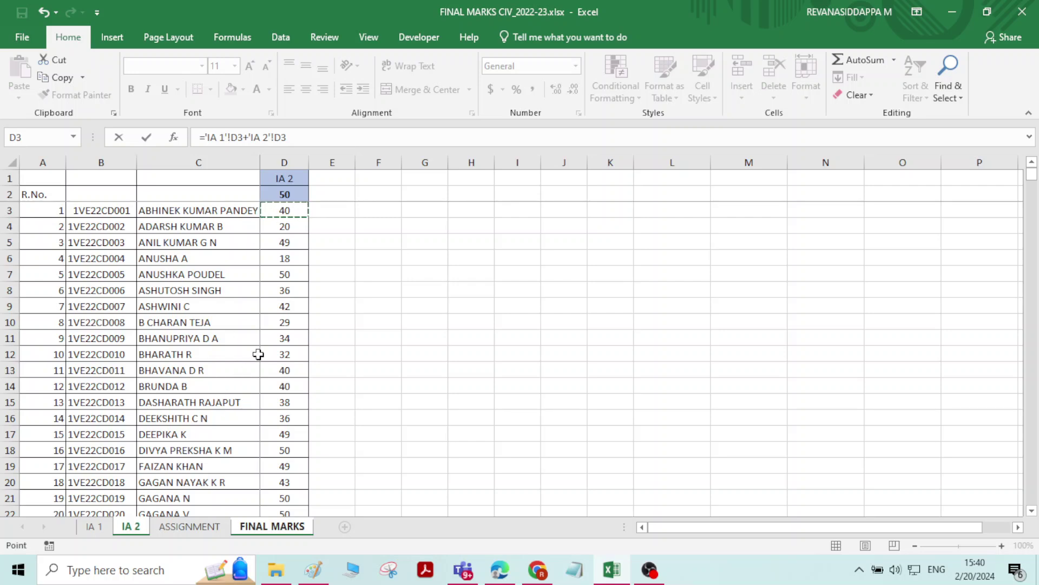
{"action": "key", "text": "Return"}
Step: Fill the D3 formula down the FOR 100 column for all students and check the copied formulas
{"action": "left_click", "coordinate": [346, 207]}
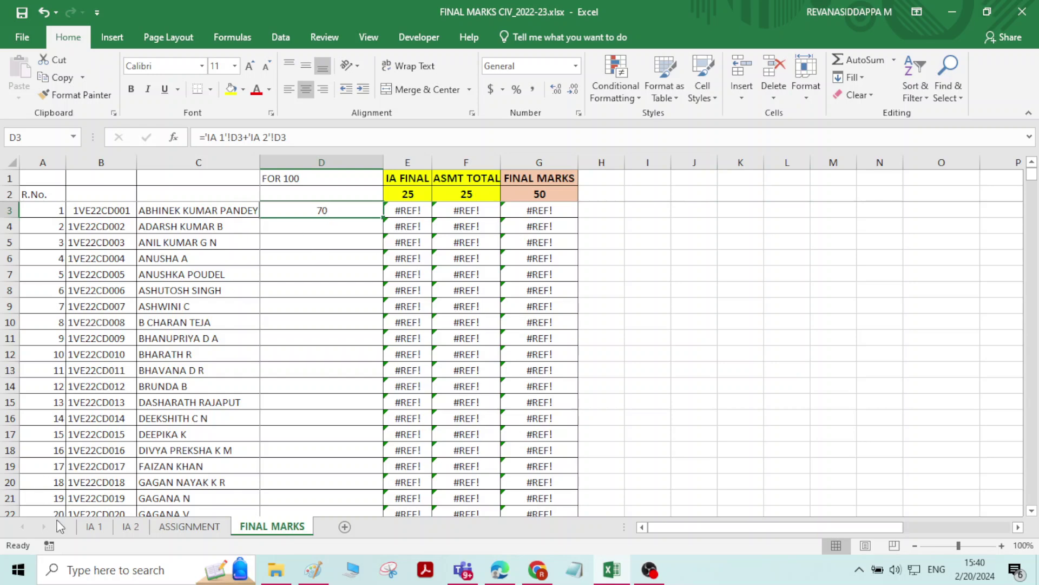
{"action": "left_click", "coordinate": [93, 526]}
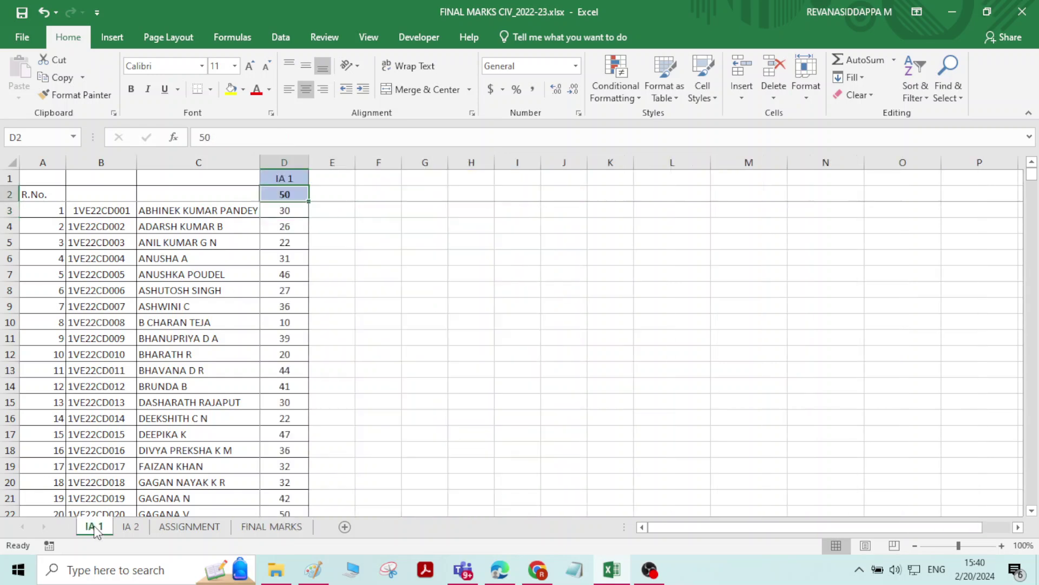
{"action": "left_click", "coordinate": [125, 528]}
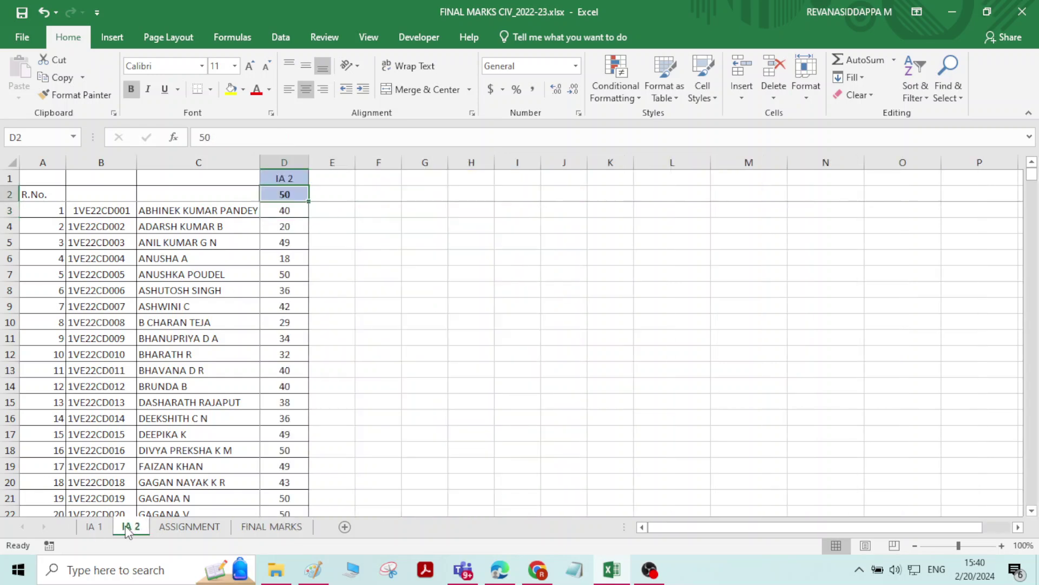
{"action": "left_click", "coordinate": [271, 528]}
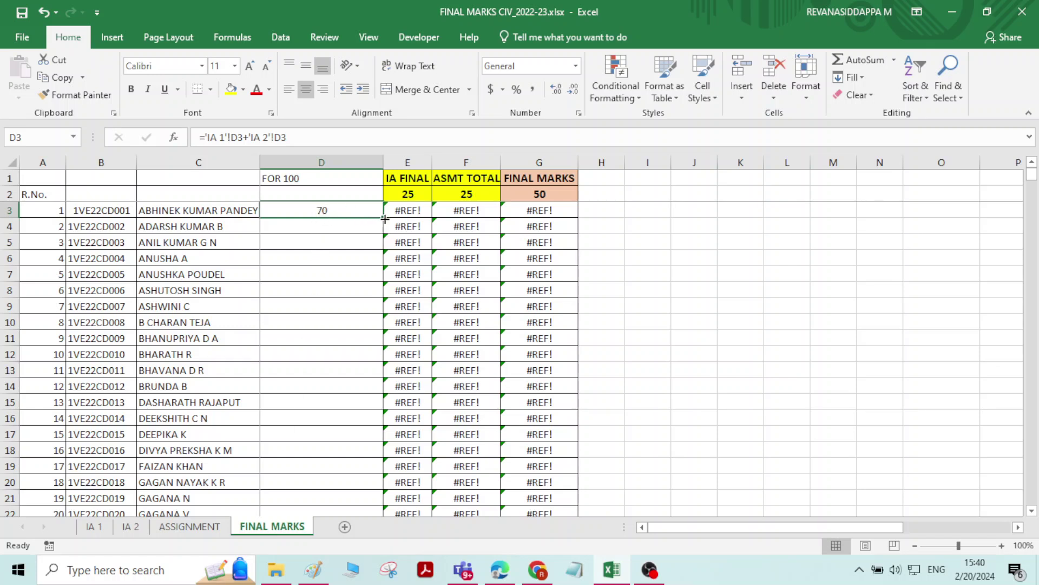
{"action": "left_click_drag", "start_coordinate": [385, 218], "coordinate": [345, 472]}
{"action": "scroll", "coordinate": [324, 338], "scroll_direction": "up", "scroll_amount": 13}
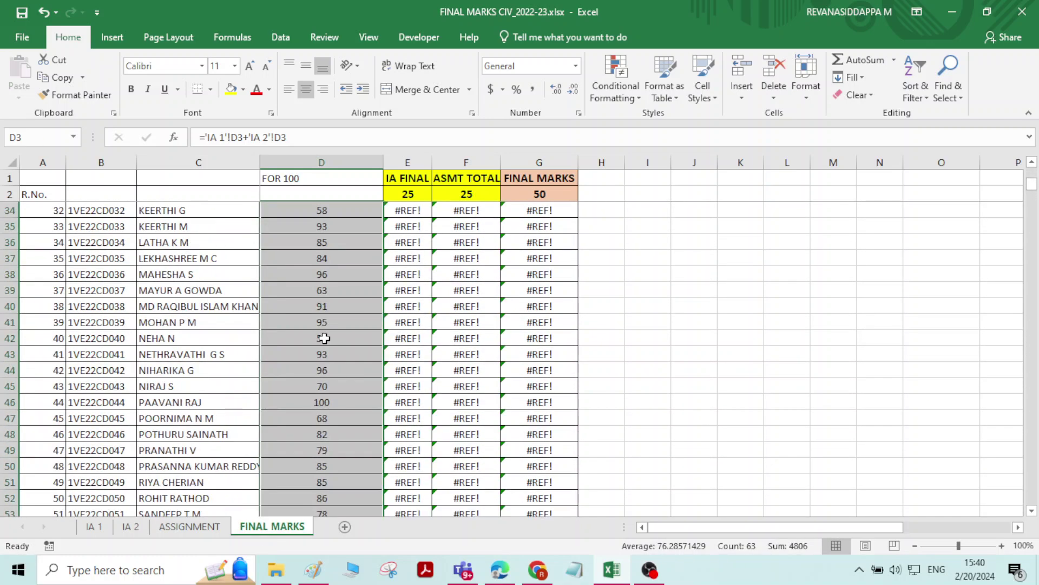
{"action": "scroll", "coordinate": [324, 338], "scroll_direction": "up", "scroll_amount": 3}
{"action": "left_click", "coordinate": [299, 238]}
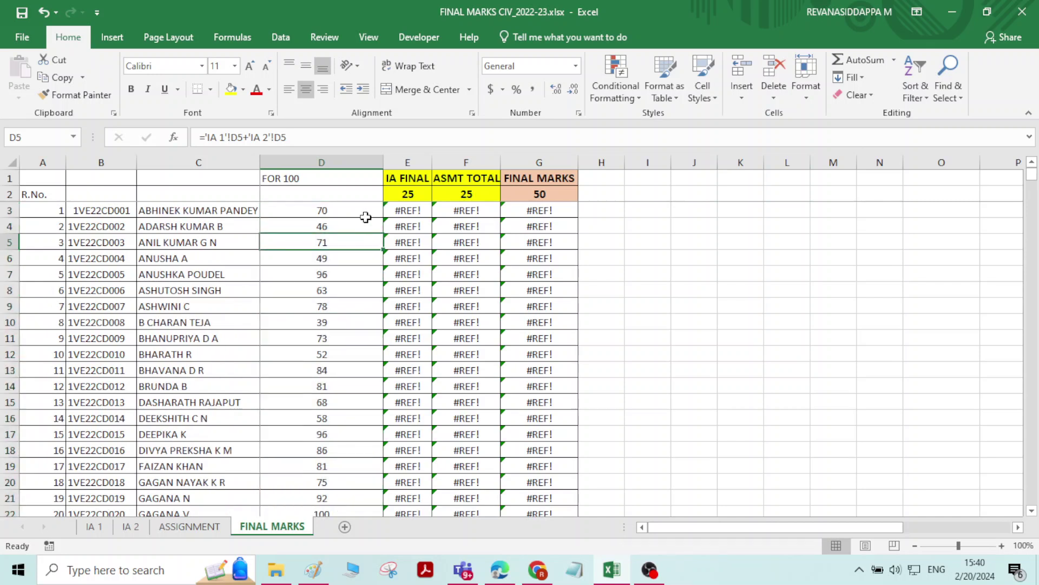
{"action": "left_click", "coordinate": [349, 213]}
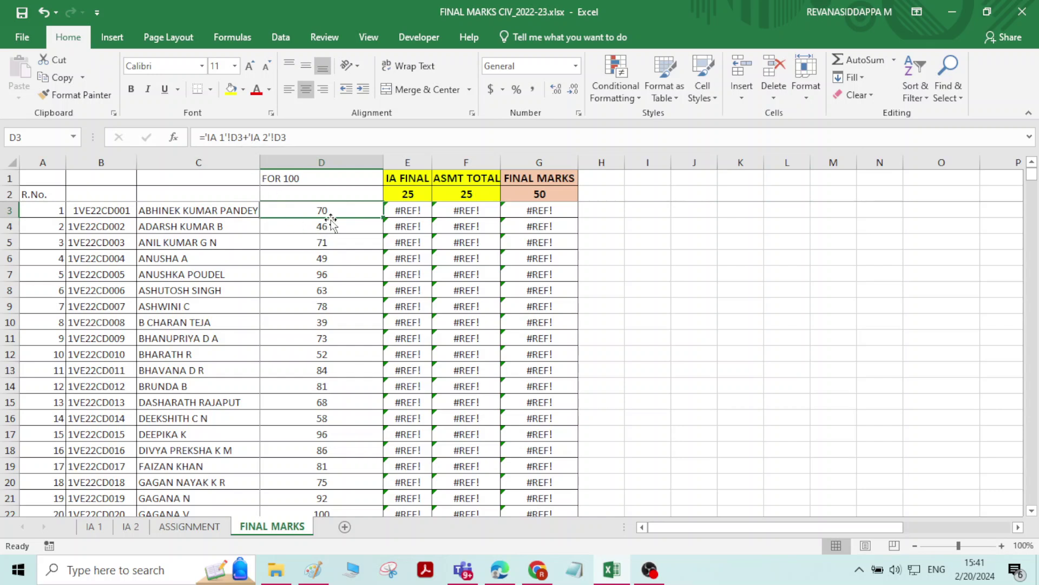
Step: Undo the formulas entered in the FOR 100 column of the FINAL MARKS sheet, including the one in D3
{"action": "key", "text": "ctrl+c"}
{"action": "left_click", "coordinate": [328, 258]}
{"action": "left_click", "coordinate": [329, 210]}
{"action": "left_click", "coordinate": [43, 6]}
{"action": "key", "text": "ctrl+z"}
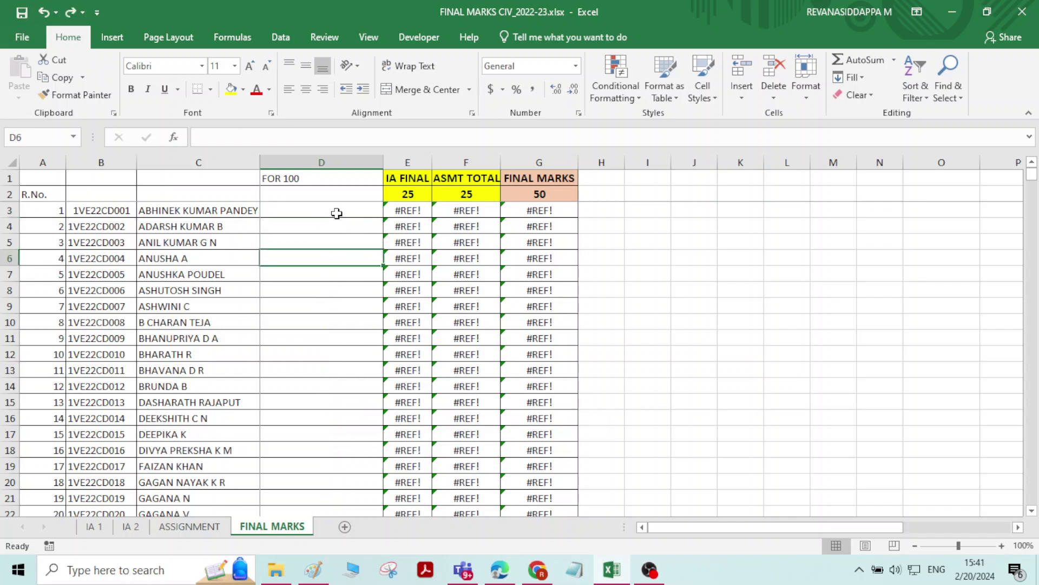
Step: Re-enter the first student's combined IA marks in D3 of the FINAL MARKS sheet with ='IA 1'!D3+'IA 2'!D3
{"action": "left_click", "coordinate": [337, 212]}
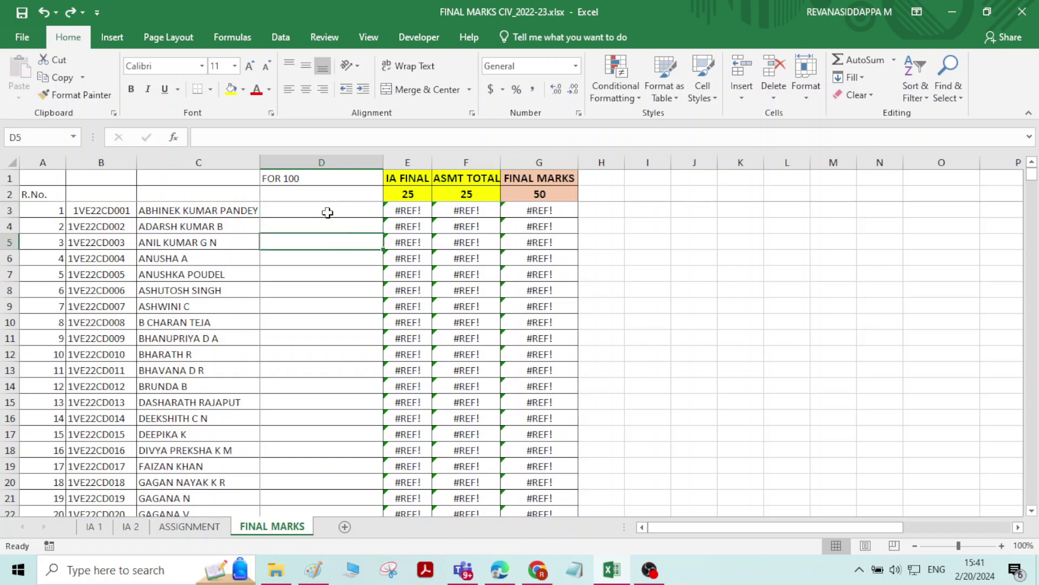
{"action": "type", "text": "="}
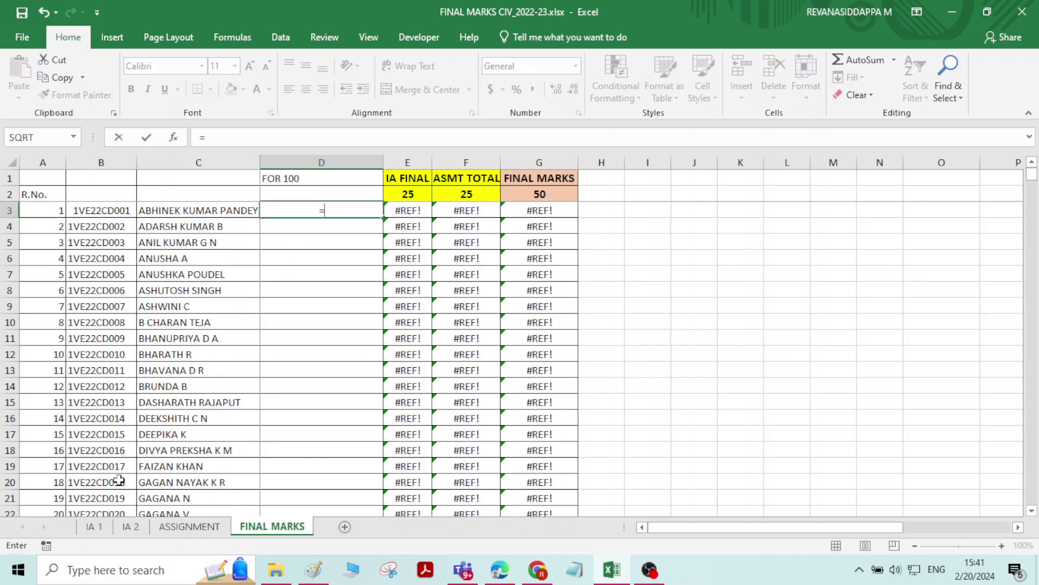
{"action": "left_click", "coordinate": [96, 529]}
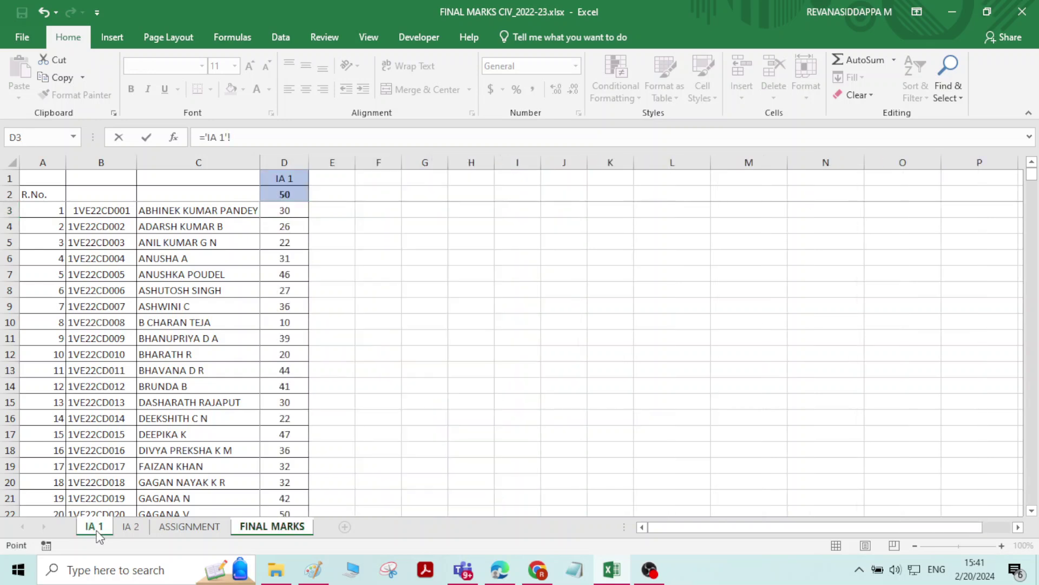
{"action": "left_click", "coordinate": [290, 210]}
{"action": "type", "text": "+"}
{"action": "left_click", "coordinate": [132, 528]}
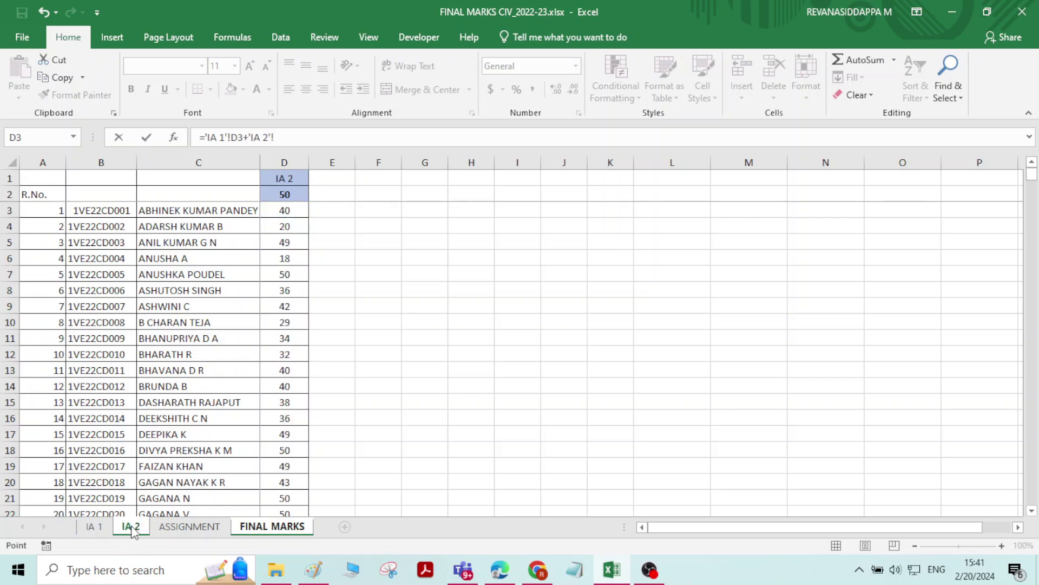
{"action": "left_click", "coordinate": [291, 209]}
{"action": "key", "text": "Return"}
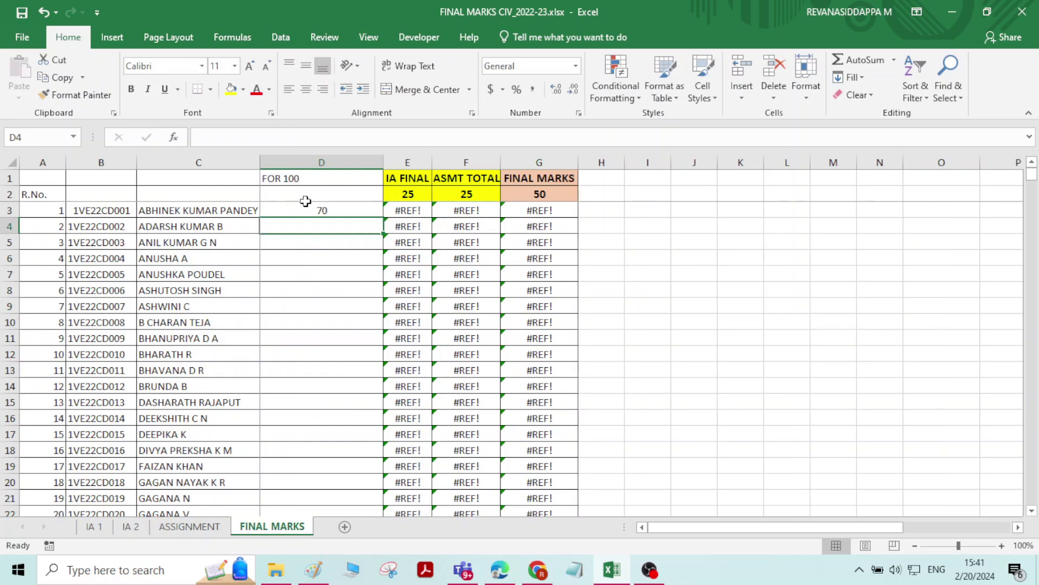
Step: Fill the D3 formula down the FOR 100 column to the last student in row 65
{"action": "left_click", "coordinate": [335, 206]}
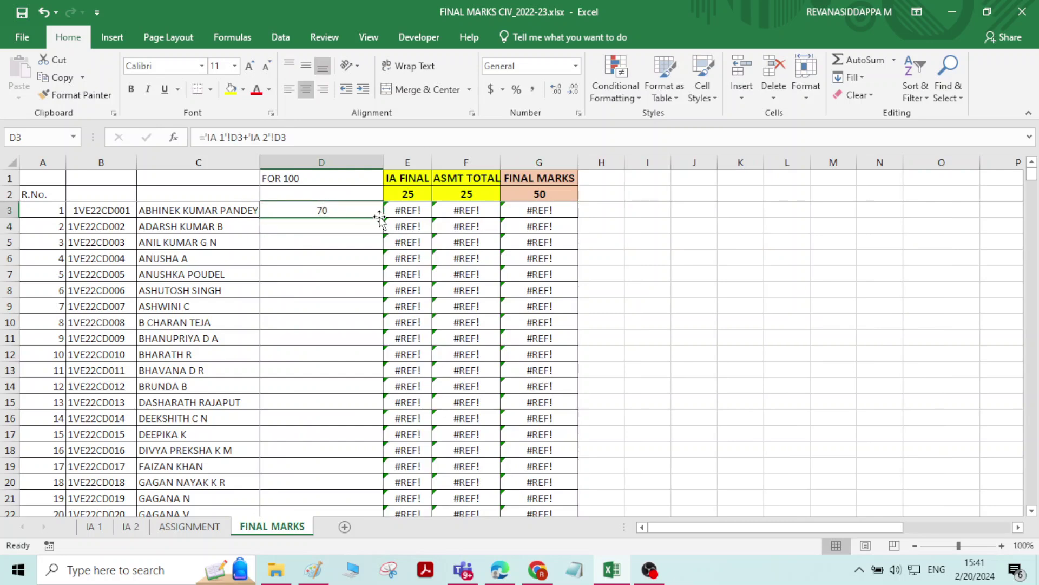
{"action": "left_click_drag", "start_coordinate": [383, 217], "coordinate": [353, 482]}
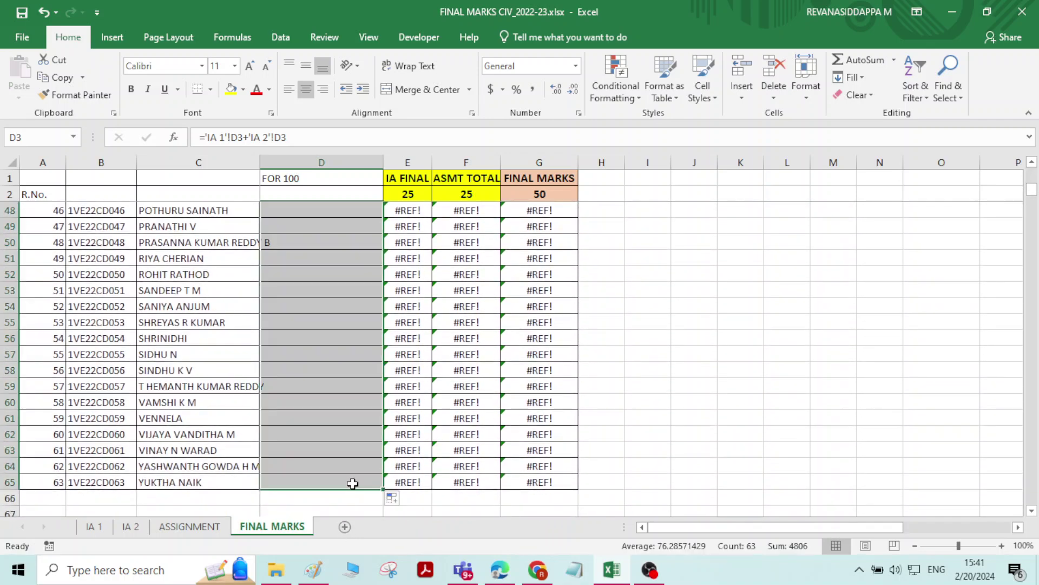
{"action": "scroll", "coordinate": [331, 291], "scroll_direction": "up", "scroll_amount": 15}
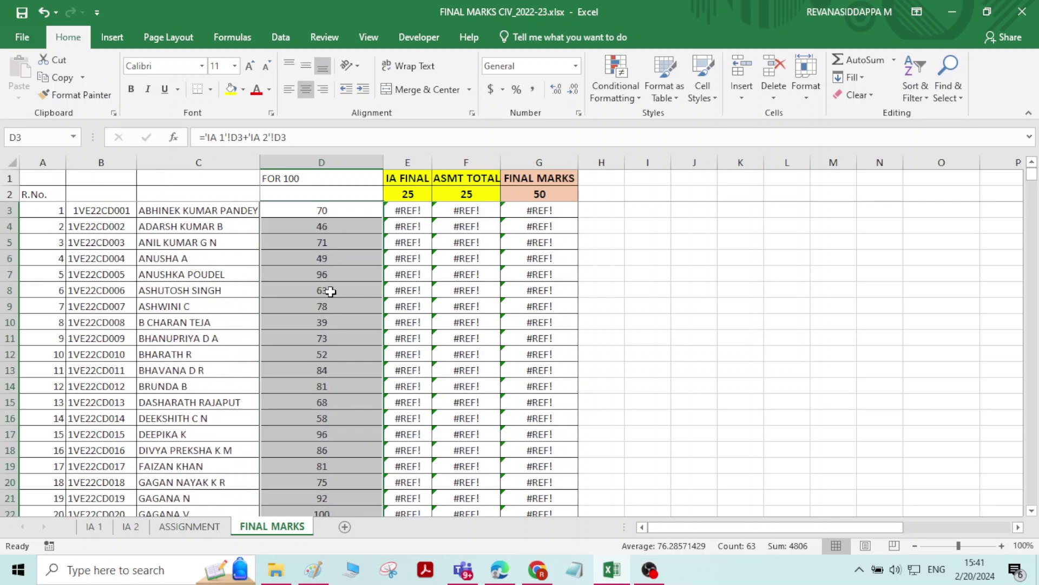
{"action": "left_click", "coordinate": [413, 209]}
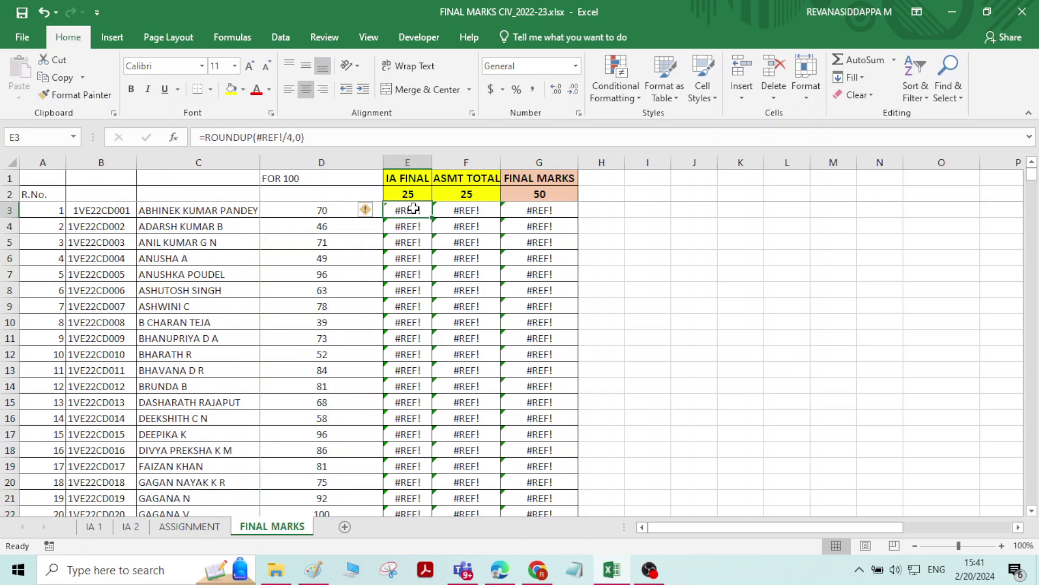
{"action": "left_click", "coordinate": [301, 206]}
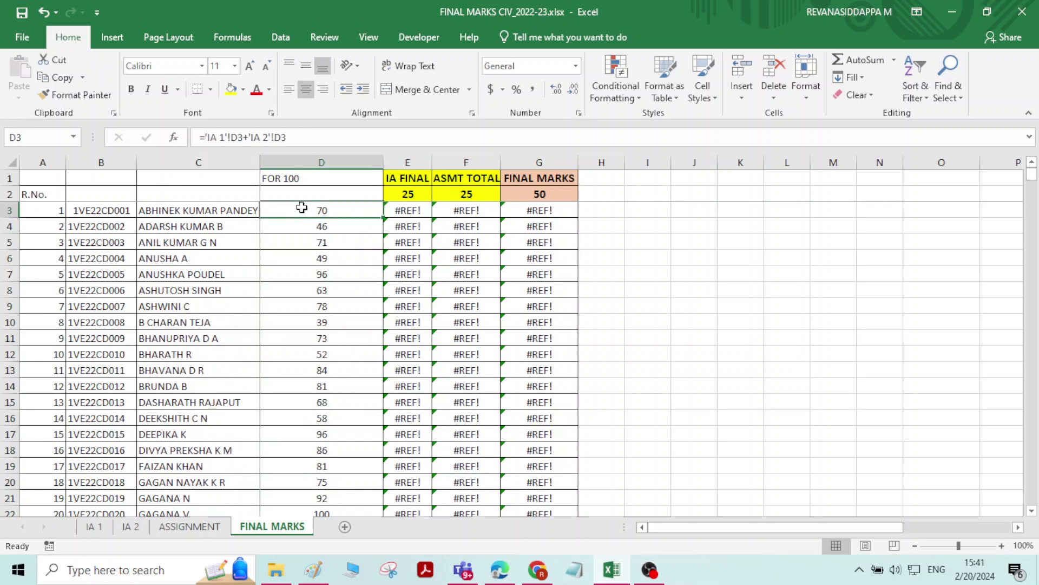
{"action": "left_click", "coordinate": [312, 190]}
{"action": "left_click", "coordinate": [415, 209]}
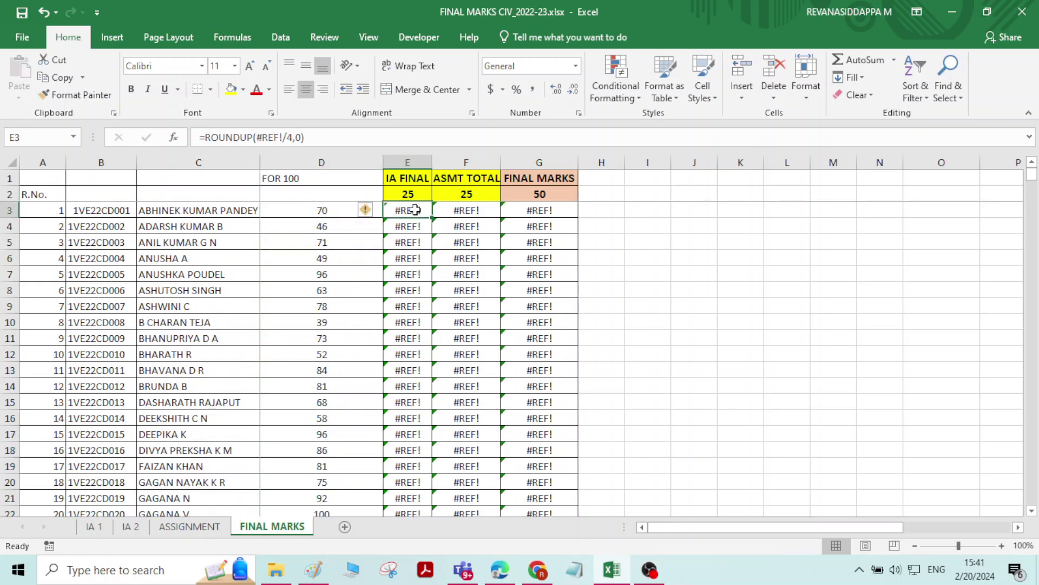
{"action": "type", "text": "="}
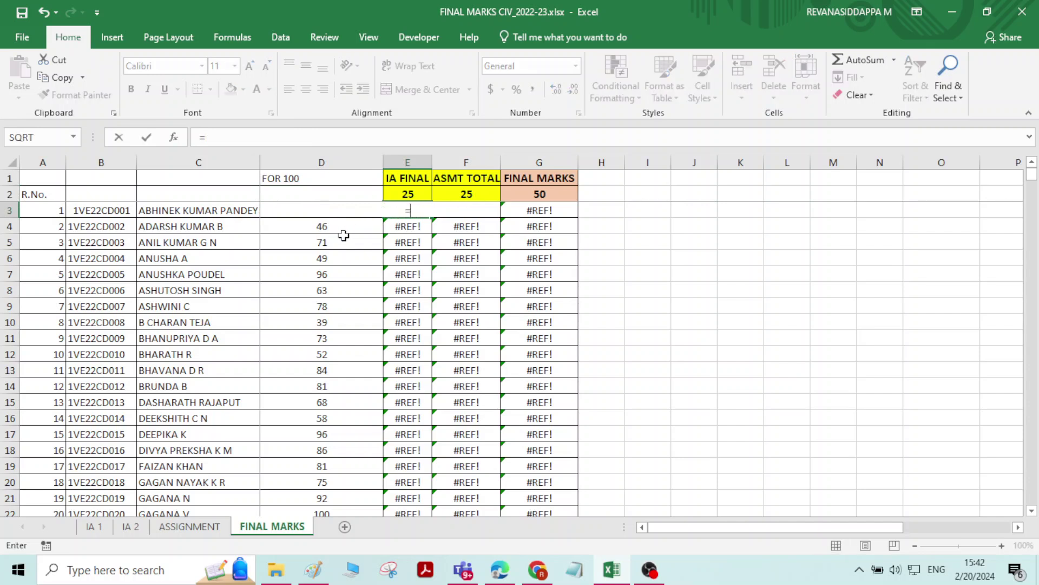
{"action": "key", "text": "Escape"}
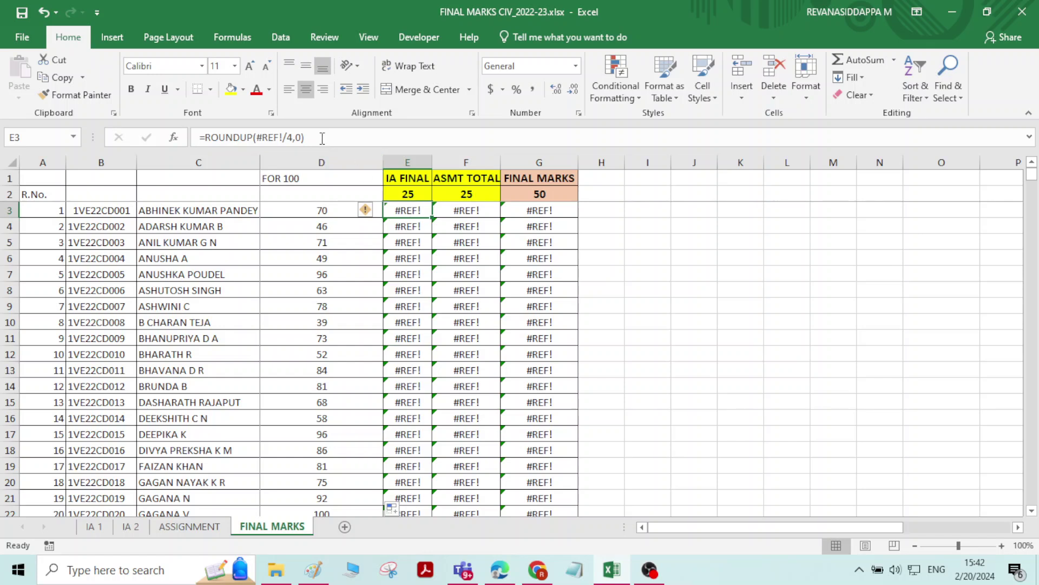
Step: Replace the broken IA FINAL formula in E3 of the FINAL MARKS sheet with =D3/4
{"action": "left_click_drag", "start_coordinate": [322, 138], "coordinate": [199, 138]}
{"action": "type", "text": "="}
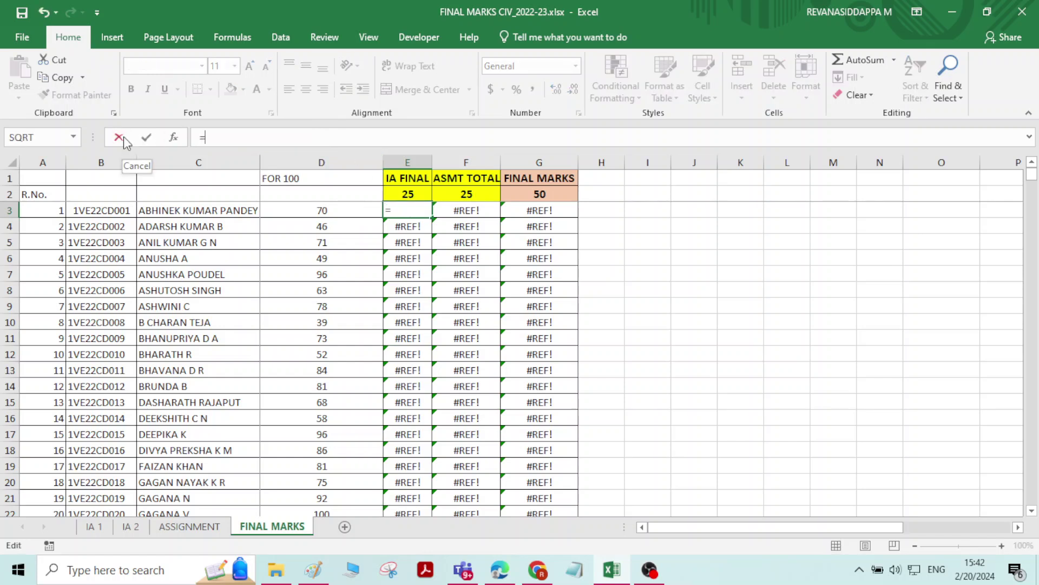
{"action": "left_click", "coordinate": [355, 209]}
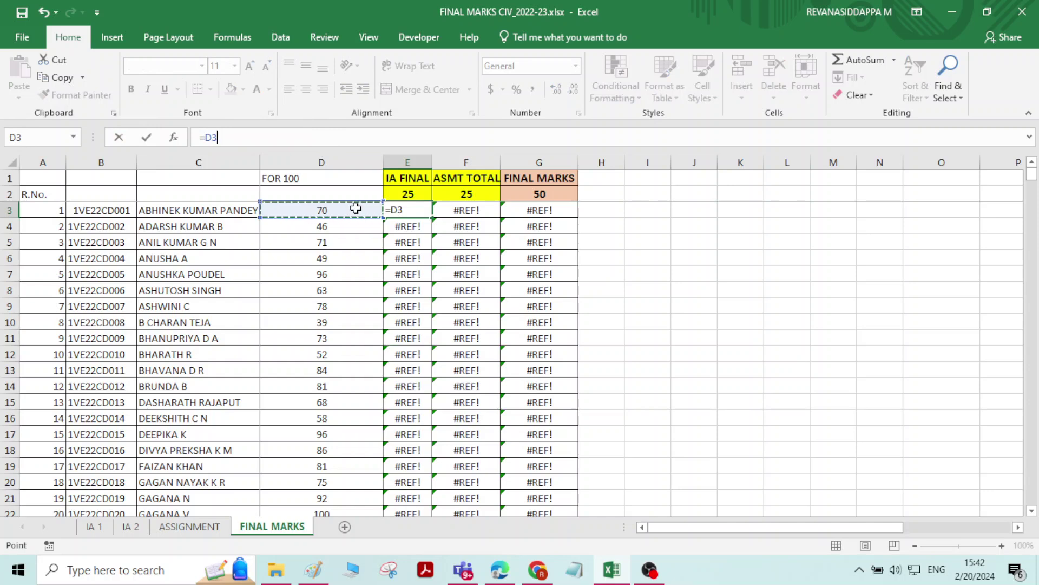
{"action": "type", "text": "/4"}
{"action": "key", "text": "Return"}
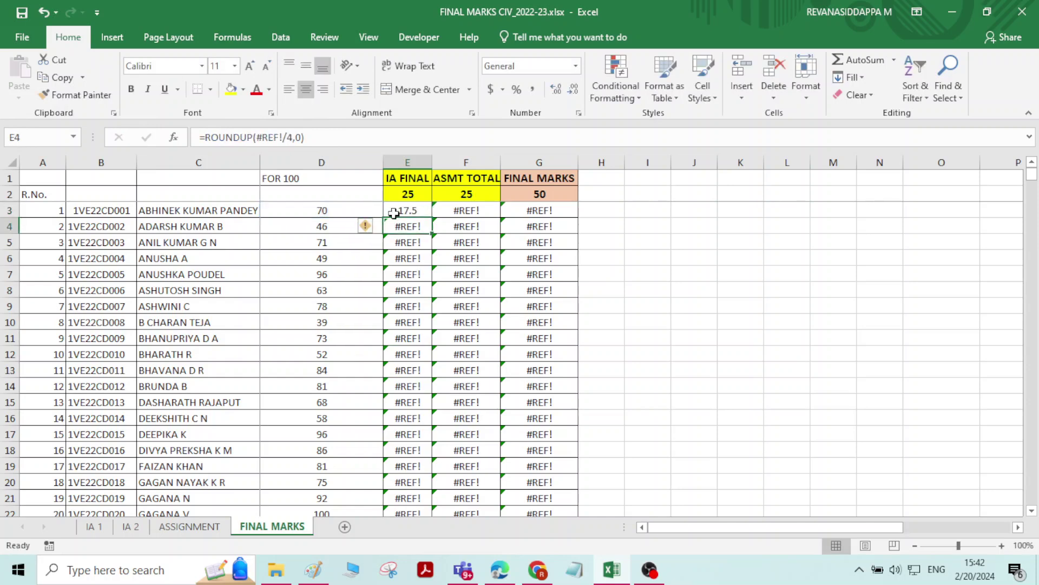
Step: Fill the E3 formula down the IA FINAL column for all students
{"action": "left_click", "coordinate": [394, 213]}
{"action": "left_click_drag", "start_coordinate": [431, 217], "coordinate": [415, 483]}
{"action": "scroll", "coordinate": [412, 356], "scroll_direction": "up", "scroll_amount": 4}
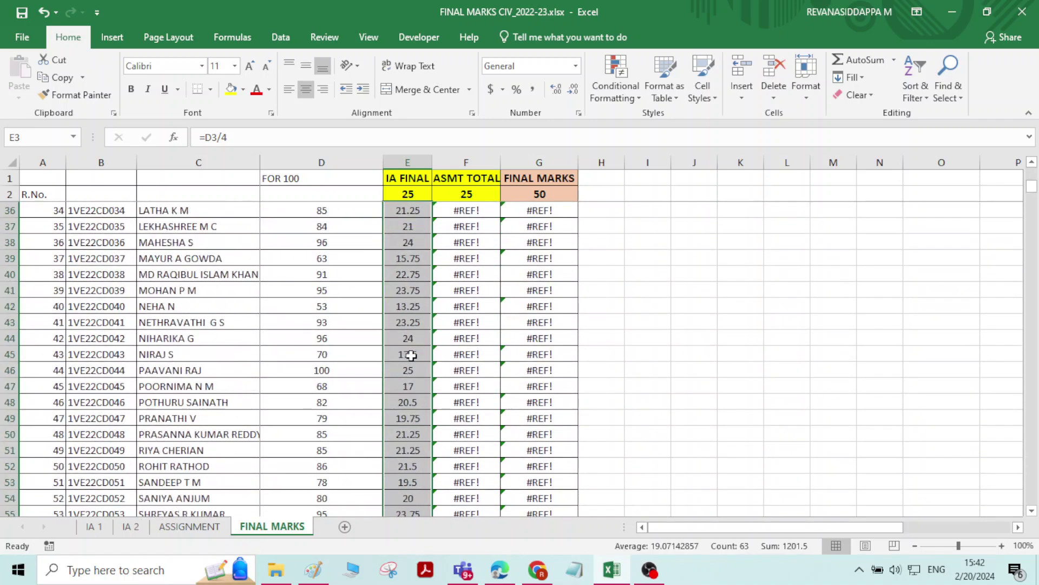
{"action": "scroll", "coordinate": [411, 355], "scroll_direction": "up", "scroll_amount": 11}
Step: Compare the ASMT TOTAL formulas on the FINAL MARKS sheet with the ASMT TOTAL column on the ASSIGNMENT sheet
{"action": "left_click", "coordinate": [468, 209]}
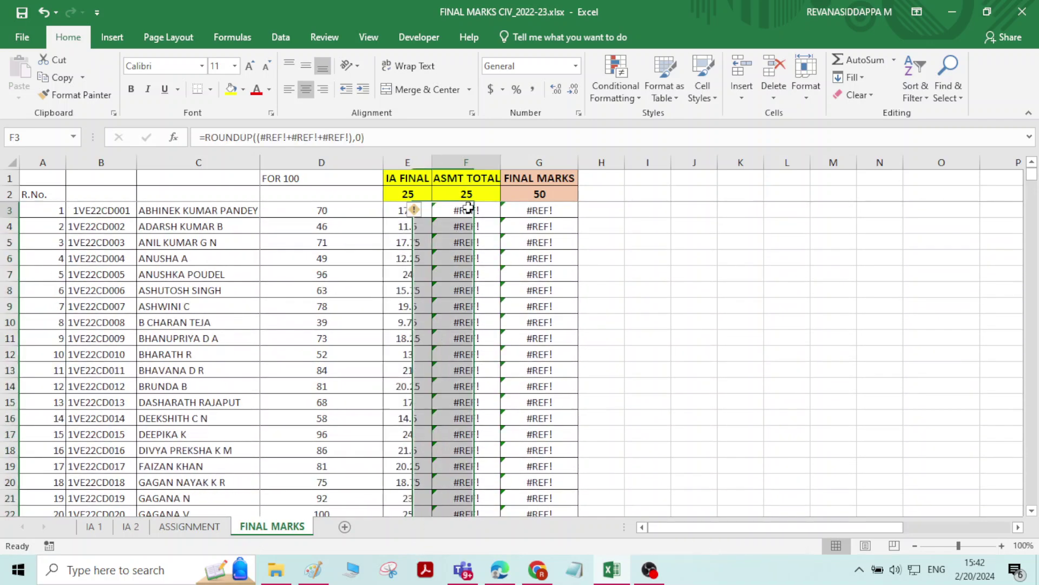
{"action": "left_click", "coordinate": [190, 526]}
{"action": "left_click", "coordinate": [555, 226]}
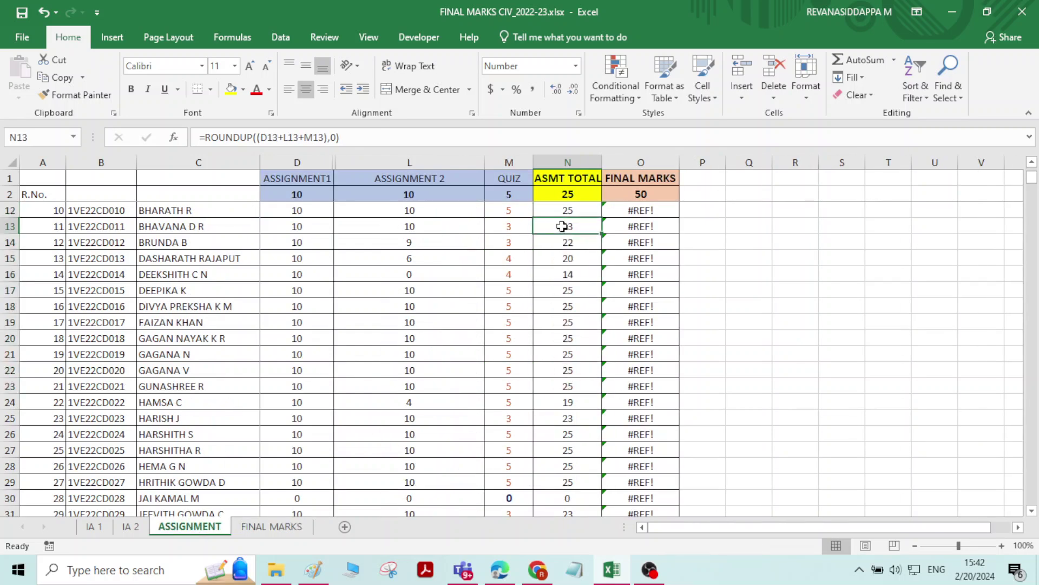
{"action": "scroll", "coordinate": [555, 226], "scroll_direction": "up", "scroll_amount": 3}
{"action": "left_click", "coordinate": [583, 209]}
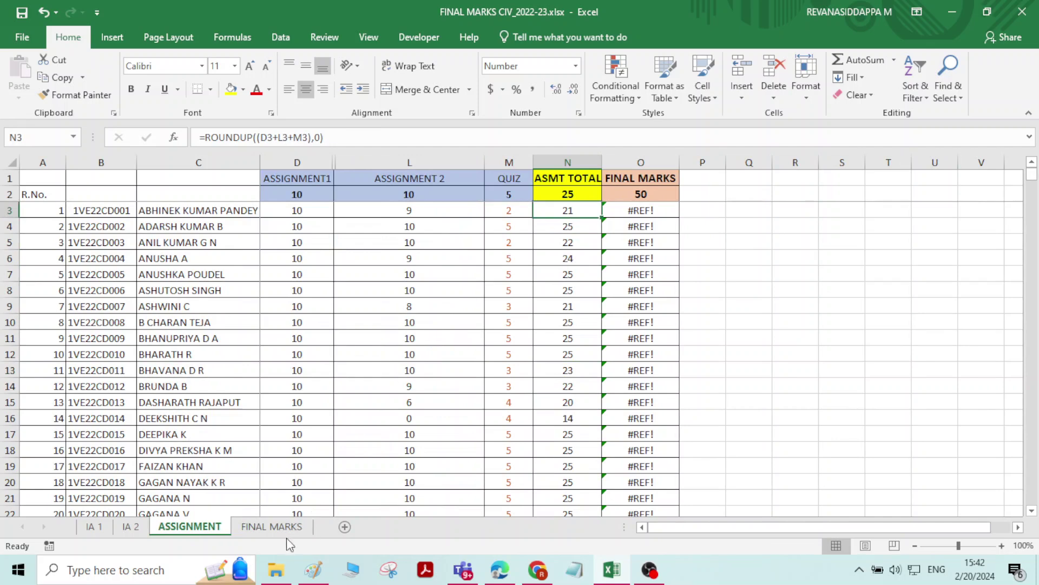
{"action": "left_click", "coordinate": [272, 526]}
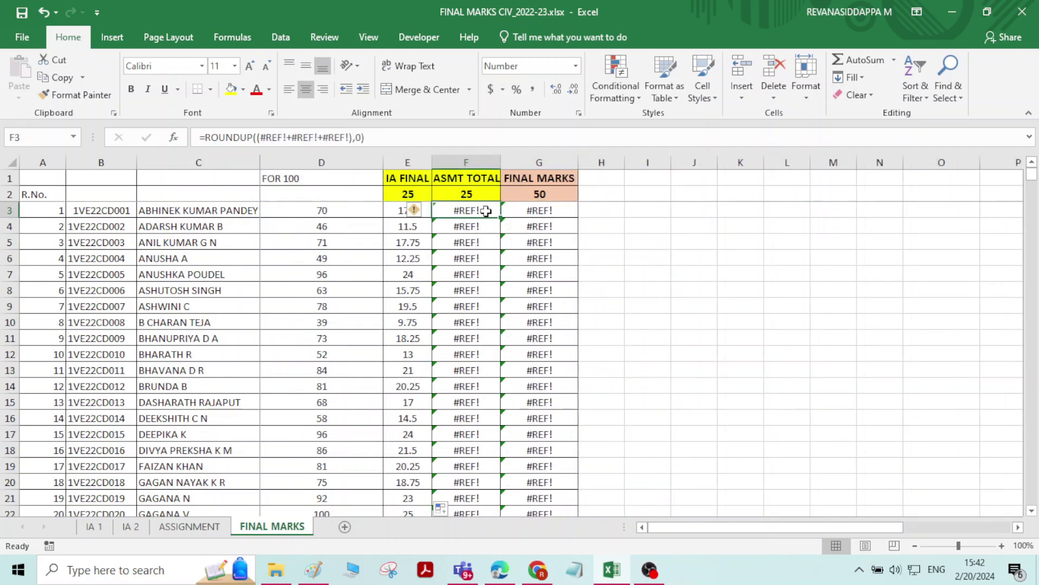
{"action": "key", "text": "Down"}
{"action": "key", "text": "Down"}
{"action": "key", "text": "Down"}
{"action": "key", "text": "Down"}
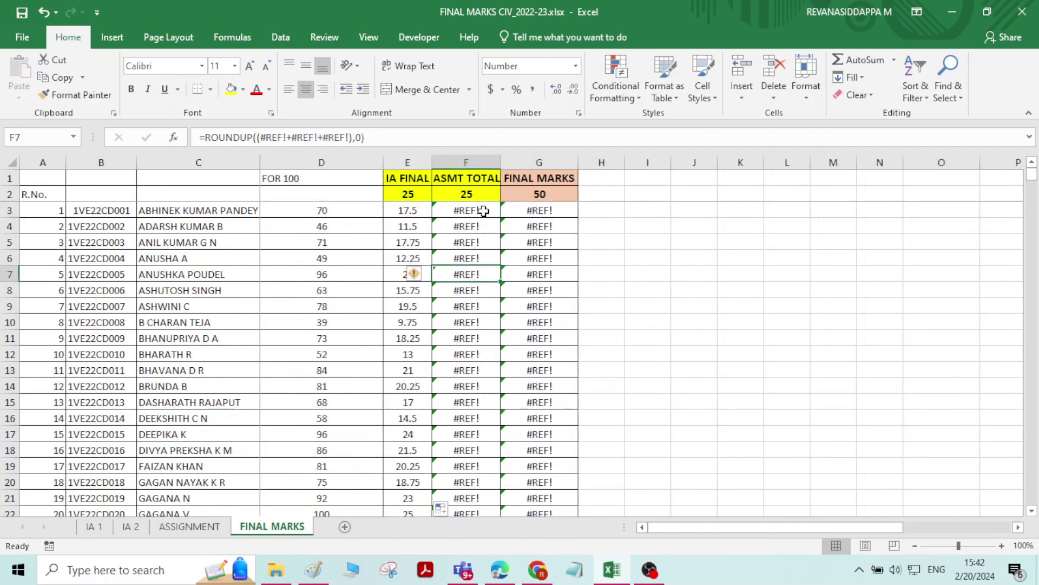
{"action": "key", "text": "Up"}
{"action": "key", "text": "Up"}
{"action": "key", "text": "Up"}
{"action": "key", "text": "Up"}
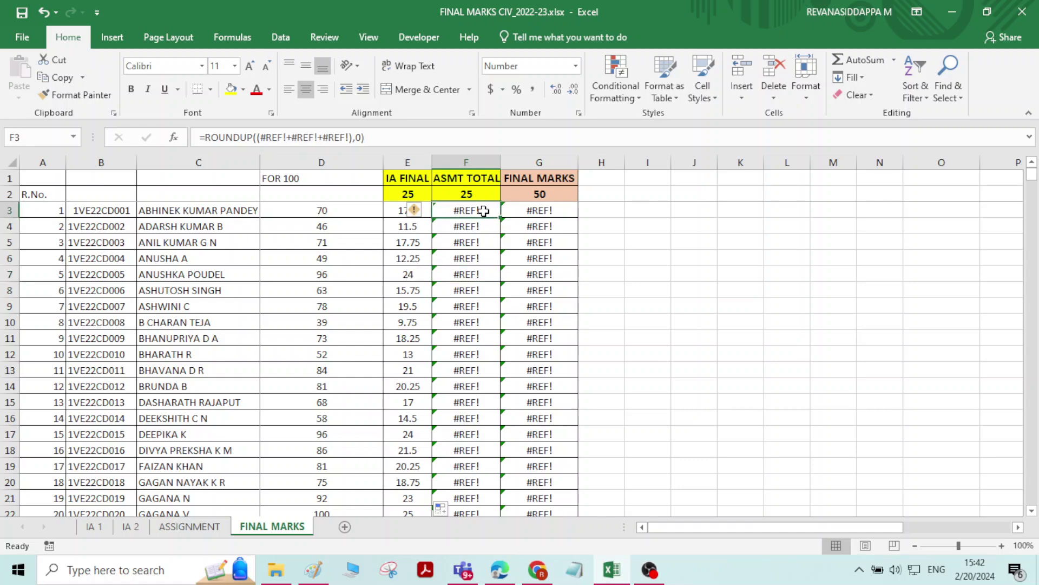
Step: Link the first student's ASMT TOTAL in F3 of the FINAL MARKS sheet to the ASSIGNMENT sheet with =ASSIGNMENT!N3
{"action": "type", "text": "="}
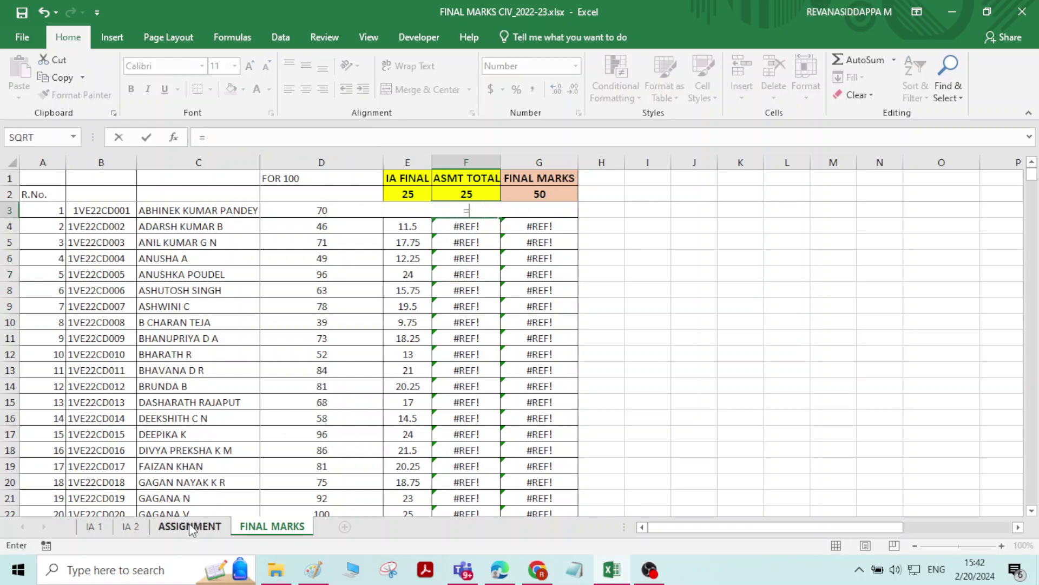
{"action": "left_click", "coordinate": [189, 526]}
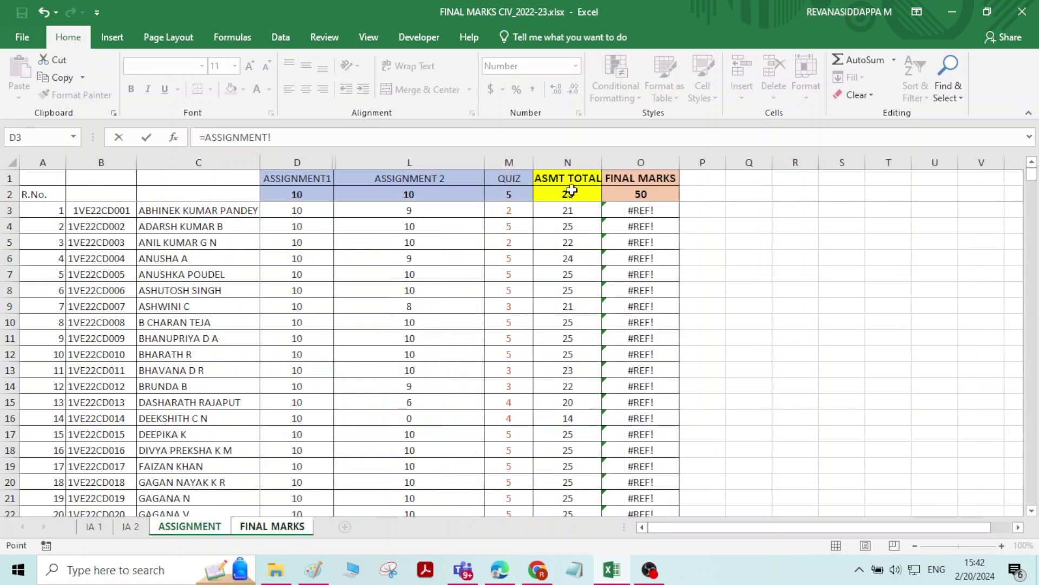
{"action": "left_click", "coordinate": [583, 207]}
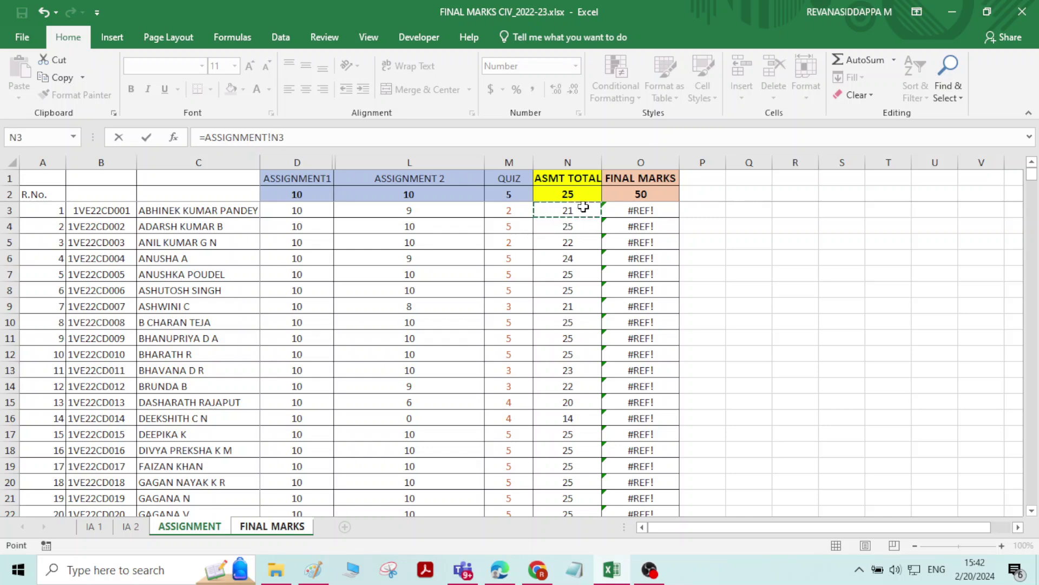
{"action": "key", "text": "Return"}
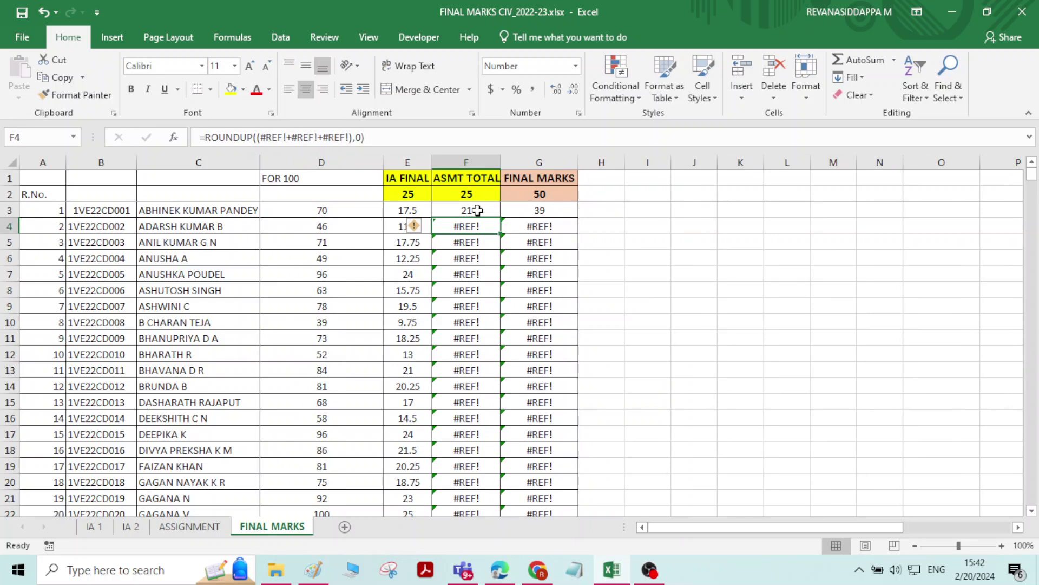
Step: Fill the F3 formula down the ASMT TOTAL column for all students and check the filled rows
{"action": "left_click", "coordinate": [196, 527]}
{"action": "left_click", "coordinate": [280, 526]}
{"action": "left_click", "coordinate": [484, 211]}
{"action": "double_click", "coordinate": [502, 219]}
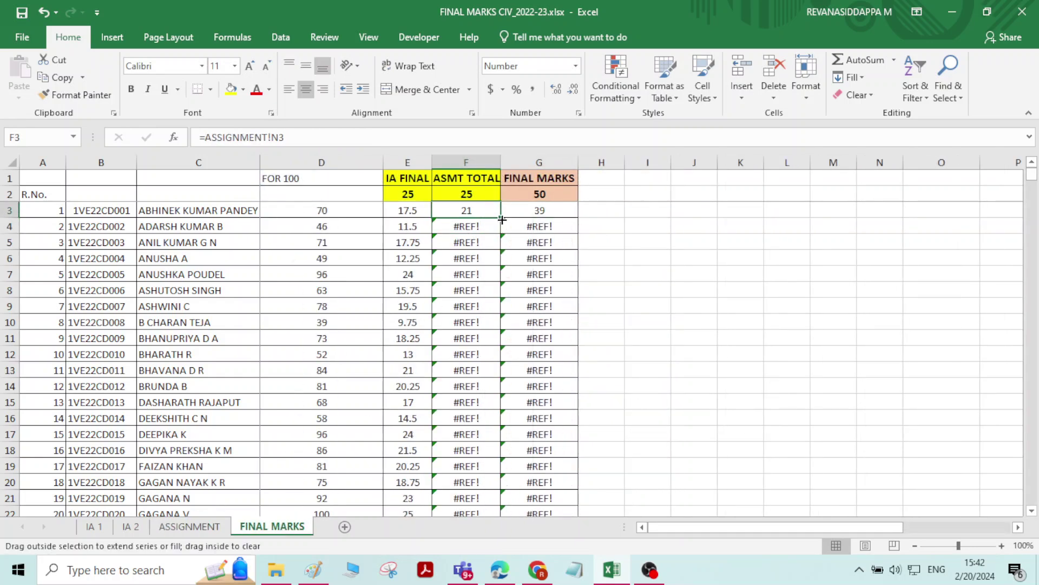
{"action": "scroll", "coordinate": [485, 264], "scroll_direction": "down", "scroll_amount": 15}
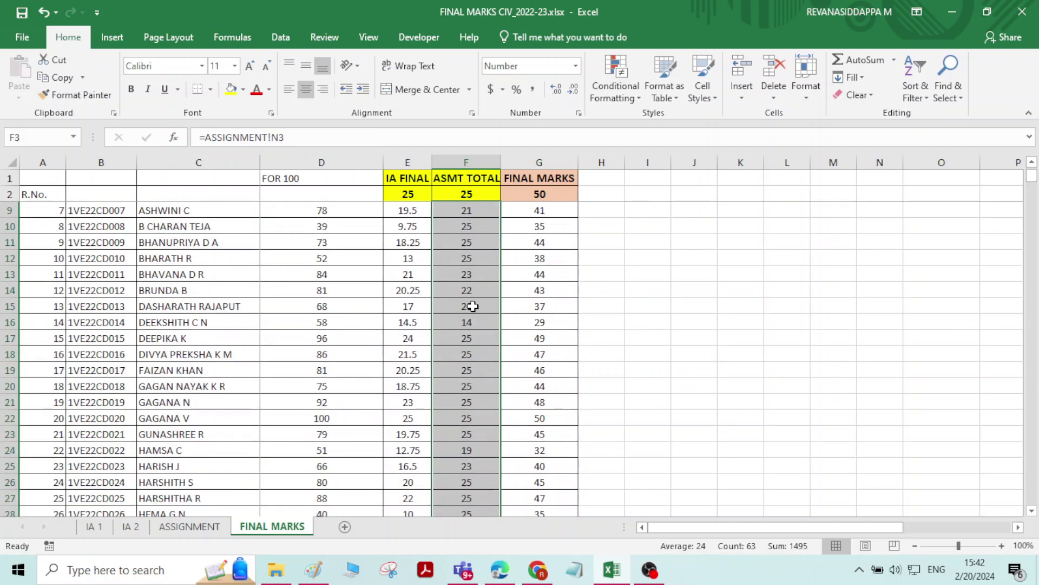
{"action": "scroll", "coordinate": [472, 306], "scroll_direction": "up", "scroll_amount": 15}
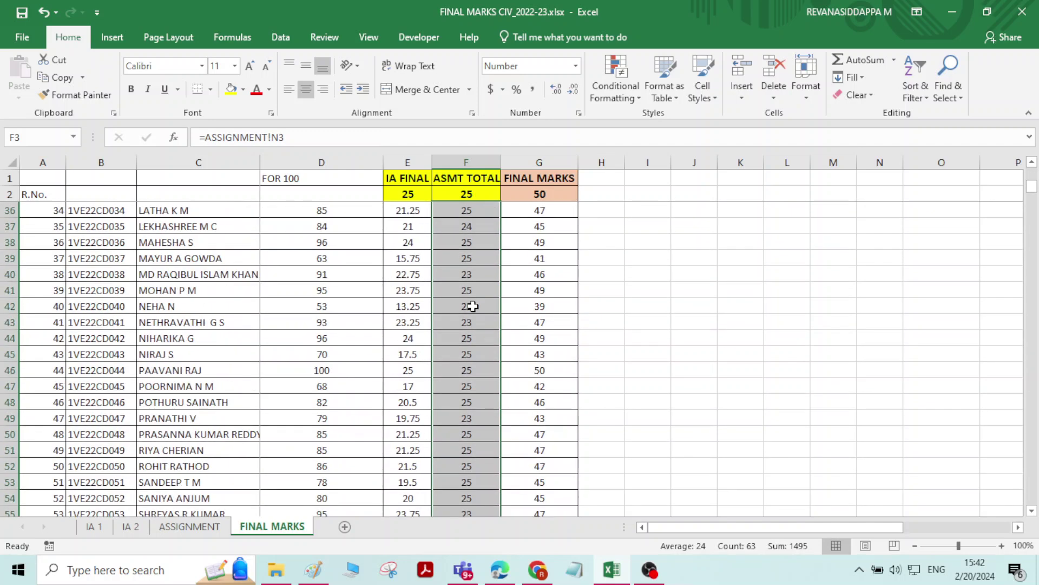
Step: Check the formulas behind the first student's FINAL MARKS, IA FINAL and ASMT TOTAL cells in row 3
{"action": "left_click", "coordinate": [543, 210]}
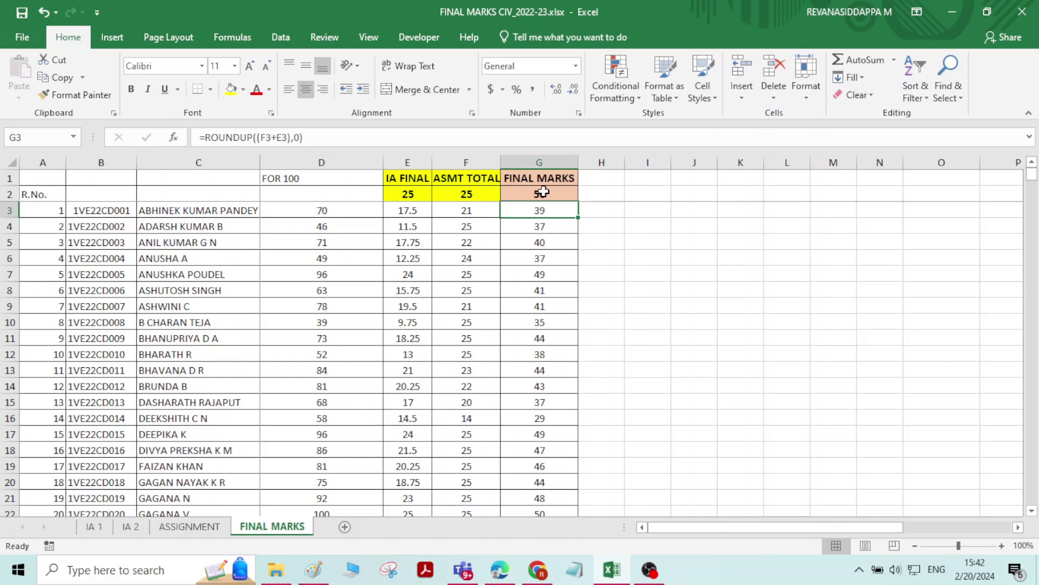
{"action": "left_click", "coordinate": [409, 210]}
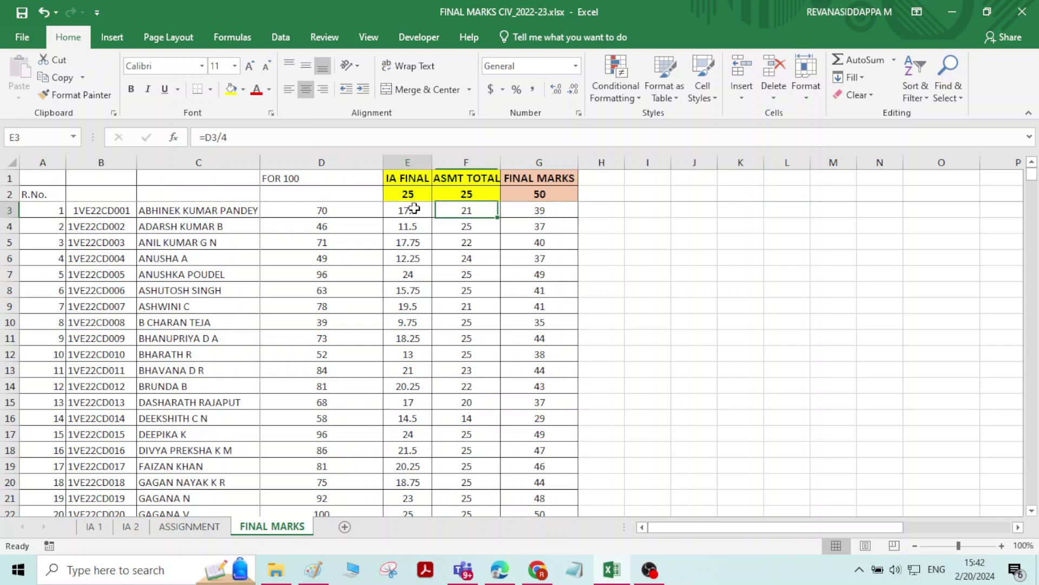
{"action": "left_click", "coordinate": [466, 209]}
{"action": "left_click", "coordinate": [408, 212]}
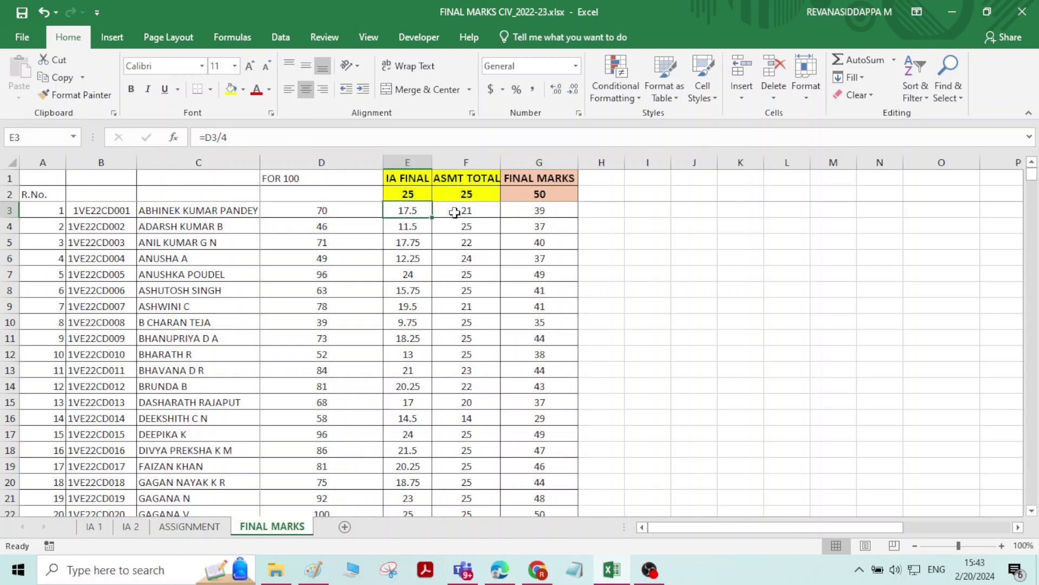
{"action": "left_click", "coordinate": [454, 212]}
Step: Replace the first student's FINAL MARKS formula in G3 with =E3+F3 to add IA FINAL and ASMT TOTAL
{"action": "left_click", "coordinate": [545, 210]}
{"action": "type", "text": "="}
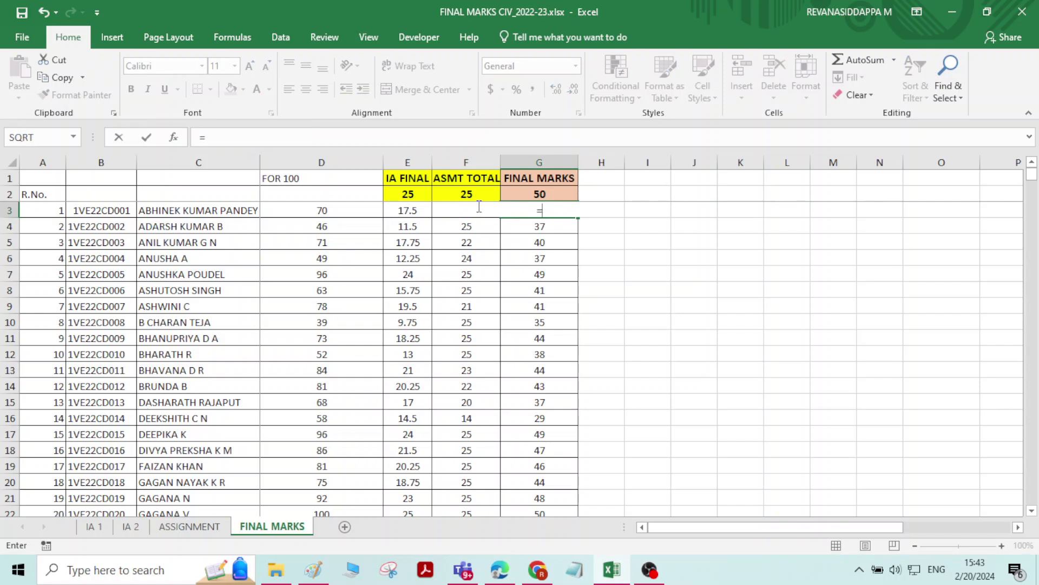
{"action": "key", "text": "Escape"}
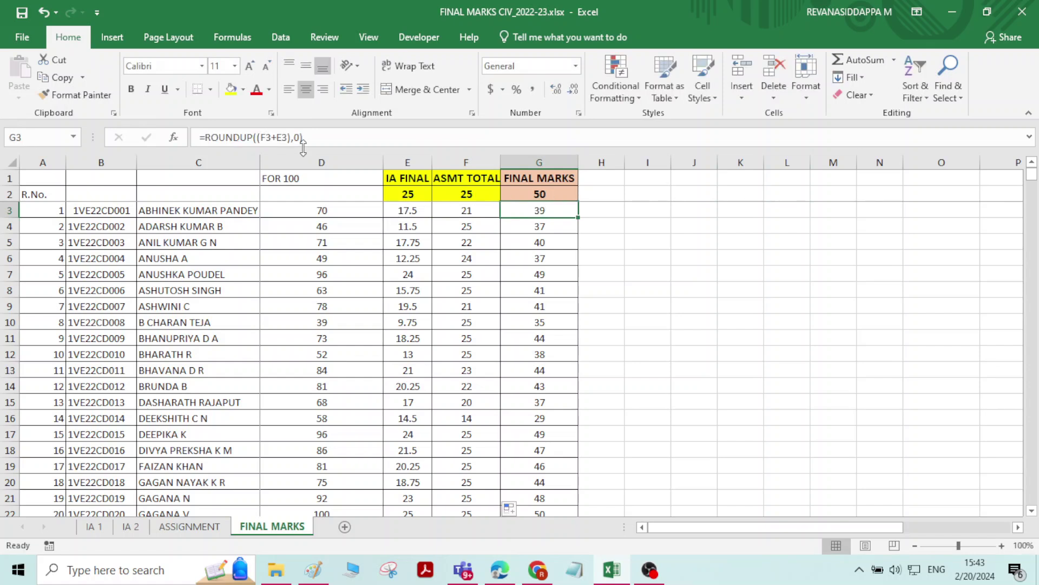
{"action": "left_click_drag", "start_coordinate": [305, 137], "coordinate": [168, 134]}
{"action": "type", "text": "="}
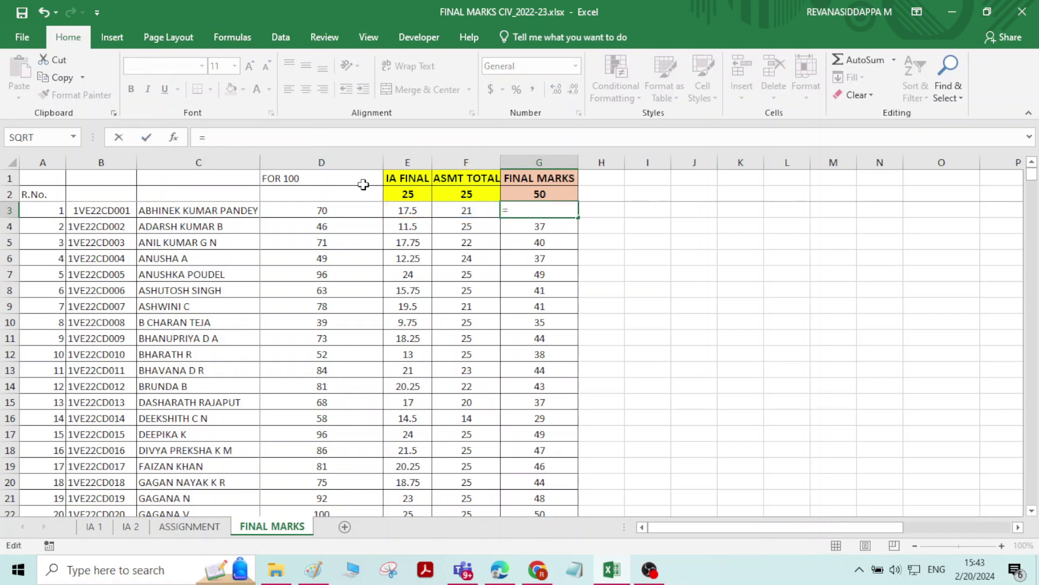
{"action": "left_click", "coordinate": [414, 209]}
{"action": "type", "text": "+"}
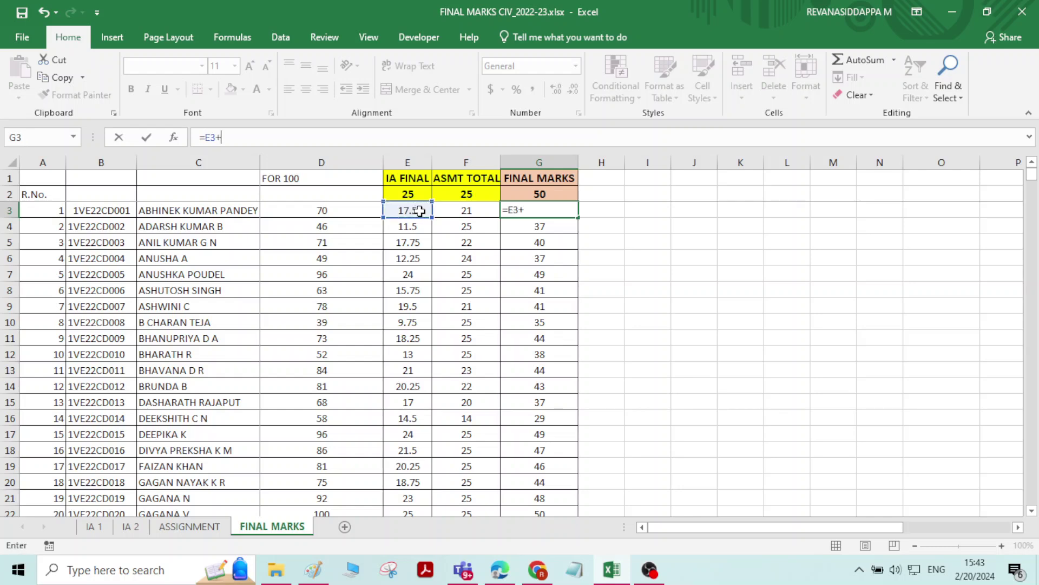
{"action": "left_click", "coordinate": [460, 206]}
{"action": "key", "text": "Return"}
Step: Fill the G3 formula down the FINAL MARKS column for all students through row 65
{"action": "left_click", "coordinate": [536, 210]}
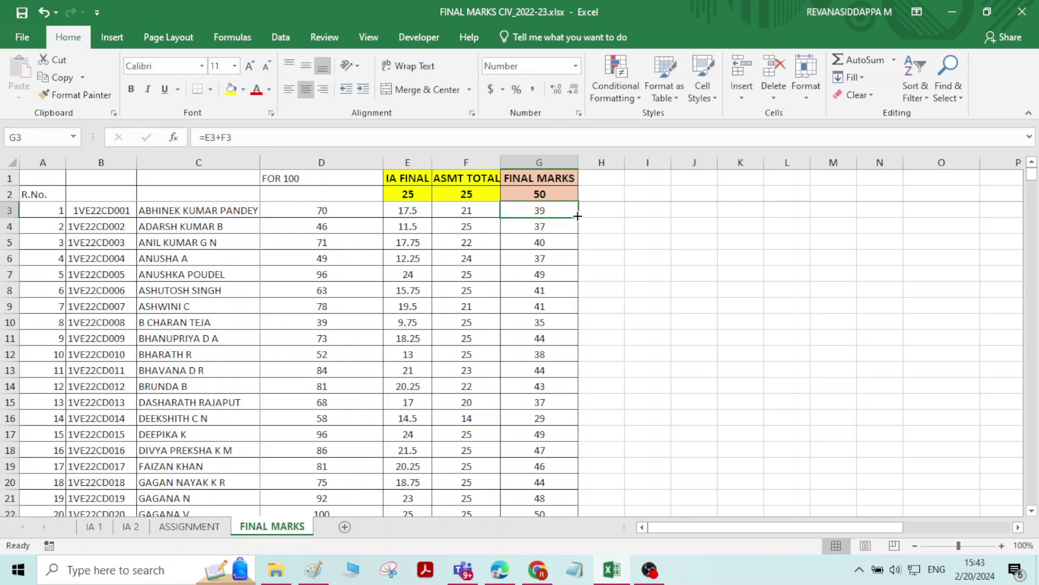
{"action": "left_click_drag", "start_coordinate": [577, 216], "coordinate": [578, 353]}
{"action": "left_click_drag", "start_coordinate": [577, 576], "coordinate": [583, 486]}
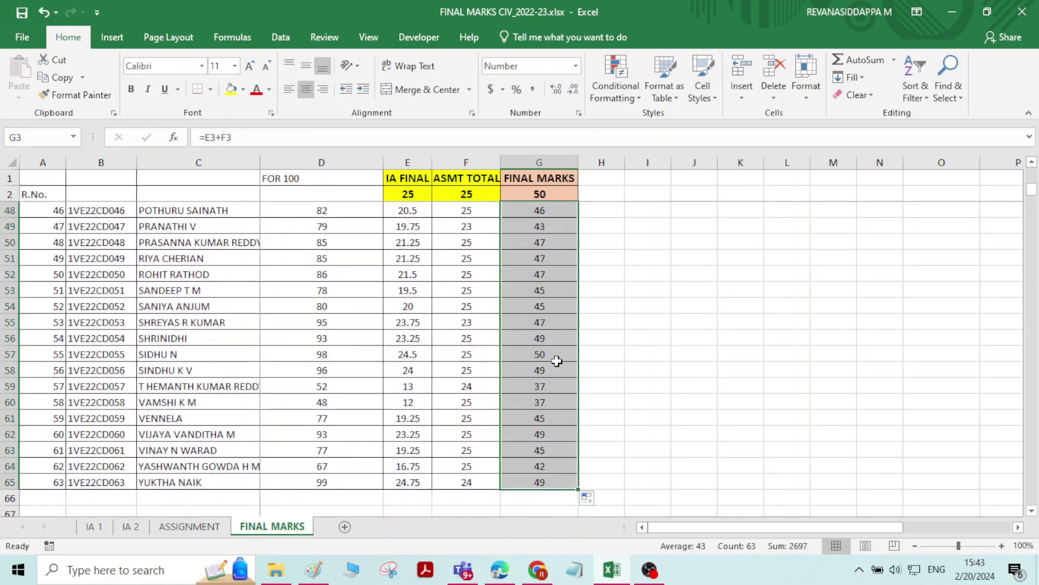
{"action": "scroll", "coordinate": [557, 320], "scroll_direction": "up", "scroll_amount": 15}
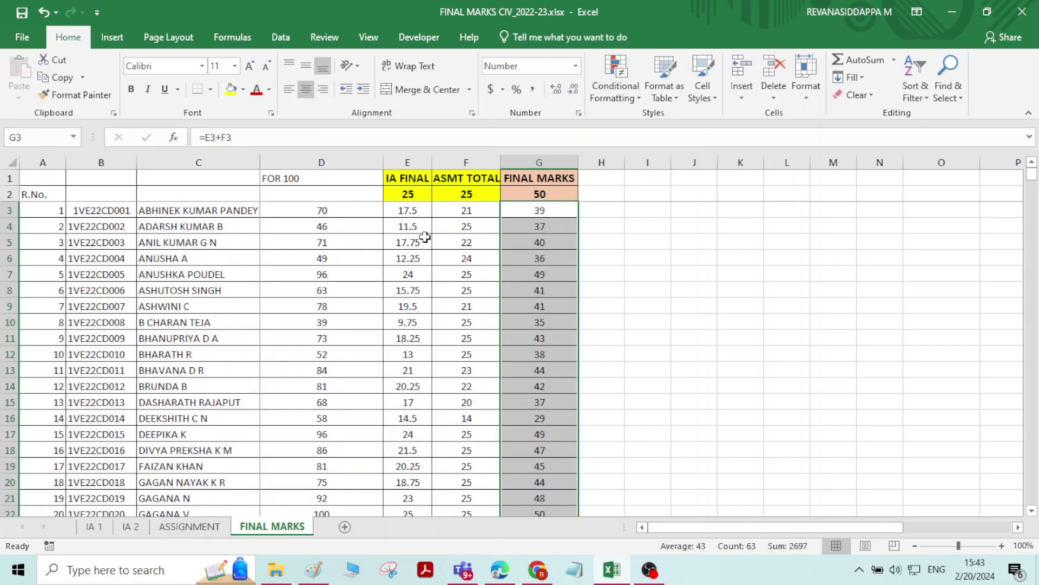
Step: Examine the IA FINAL, ASMT TOTAL and FINAL MARKS cells of the first two students to verify the linked formulas
{"action": "left_click", "coordinate": [413, 213]}
{"action": "left_click", "coordinate": [488, 211]}
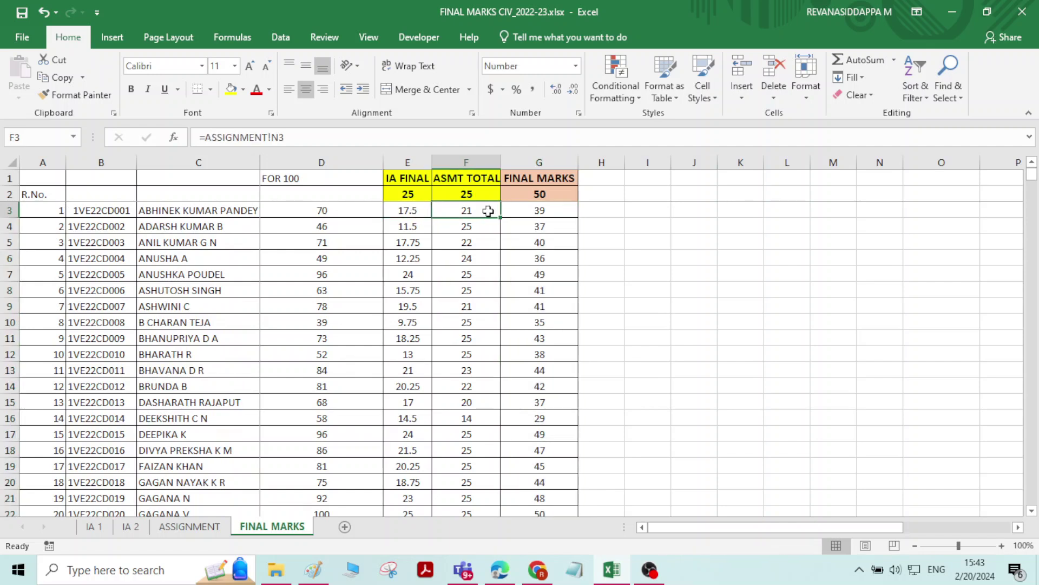
{"action": "left_click", "coordinate": [539, 209]}
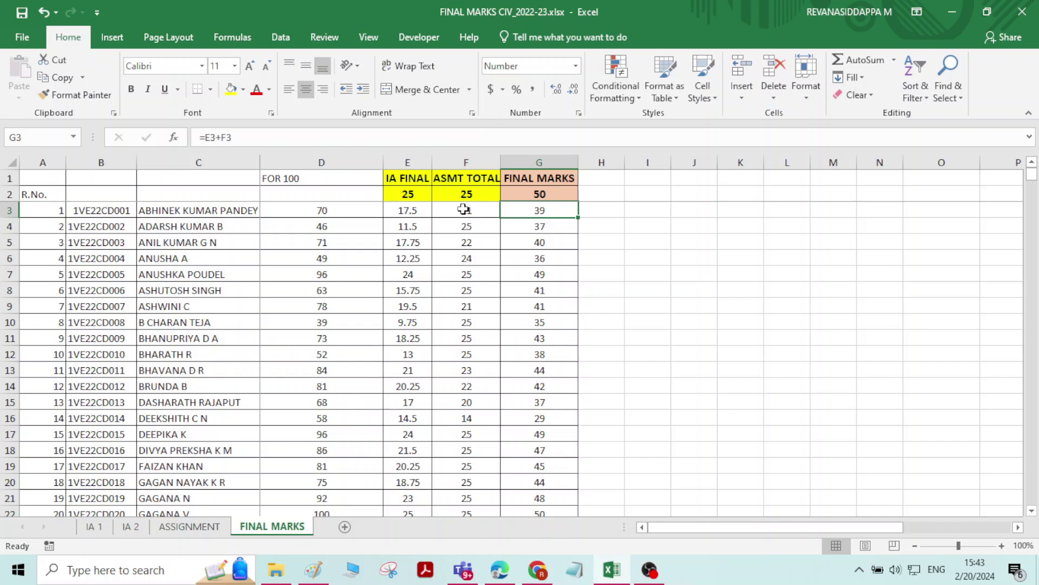
{"action": "left_click", "coordinate": [541, 227]}
{"action": "left_click", "coordinate": [434, 227]}
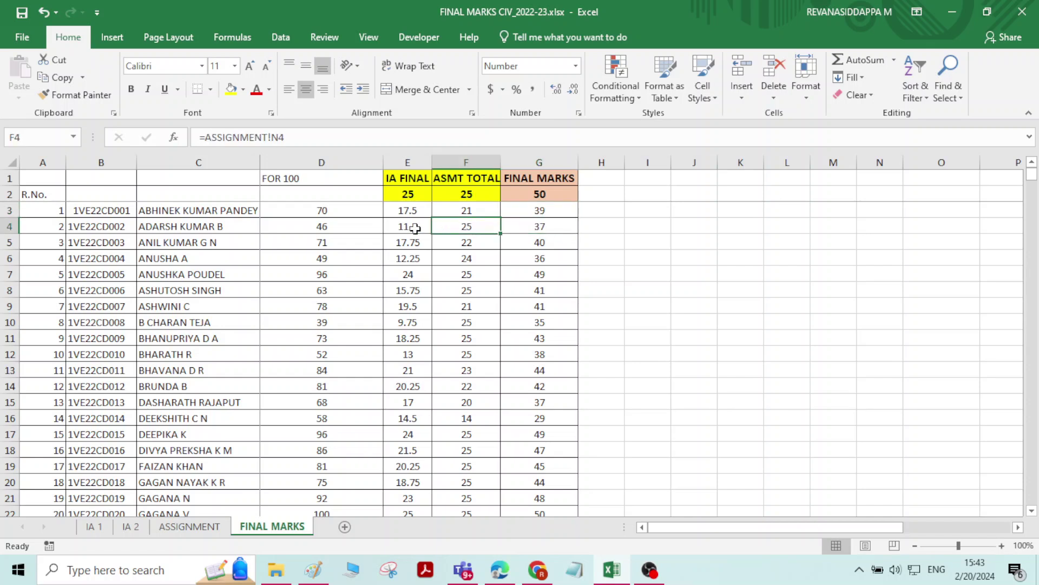
{"action": "left_click", "coordinate": [415, 227]}
{"action": "left_click", "coordinate": [543, 223]}
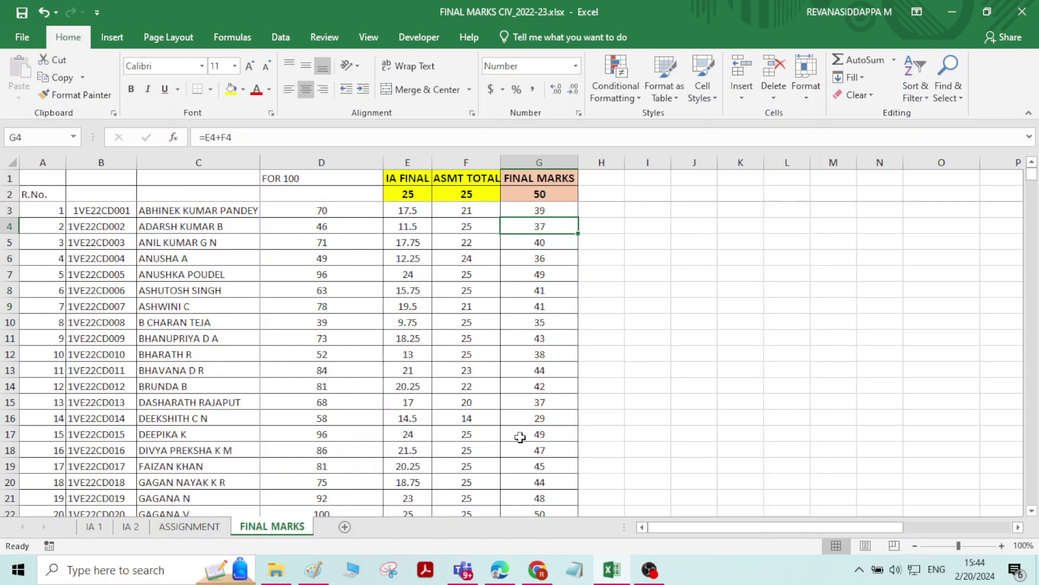
{"action": "mouse_move", "coordinate": [650, 570]}
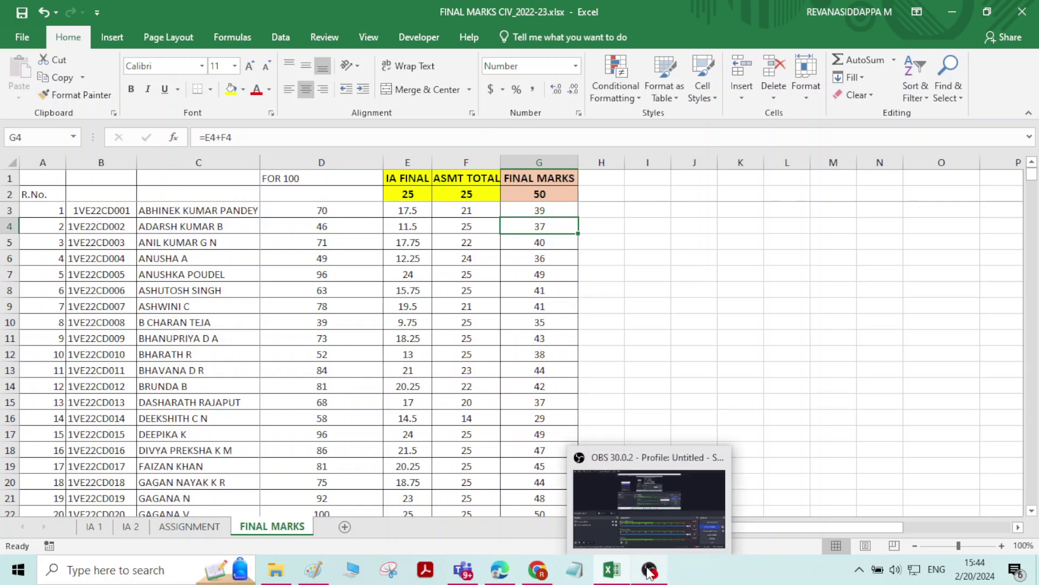